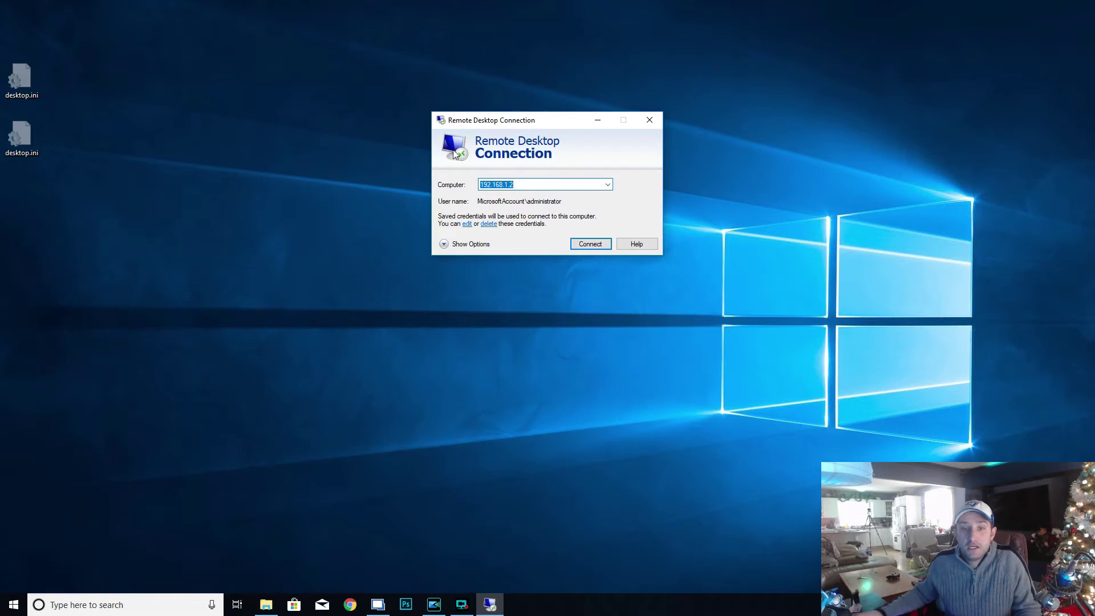
# - Connect to the remote computer 192.168.1.2 with Remote Desktop Connection
pyautogui.moveTo(519, 123); pyautogui.dragTo(452, 194)
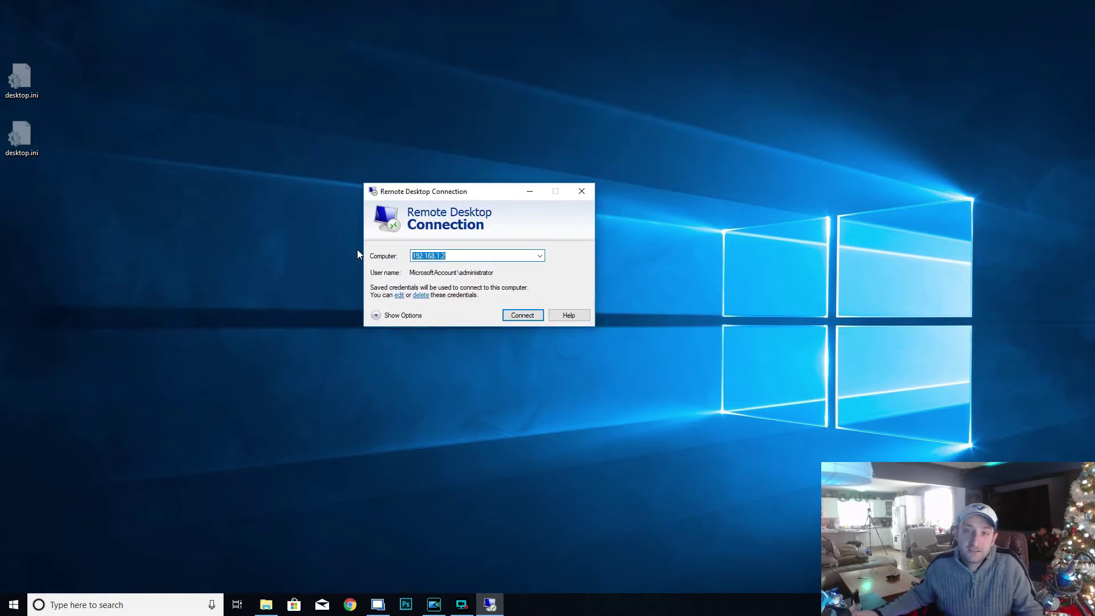
pyautogui.write('192.168.1.2')
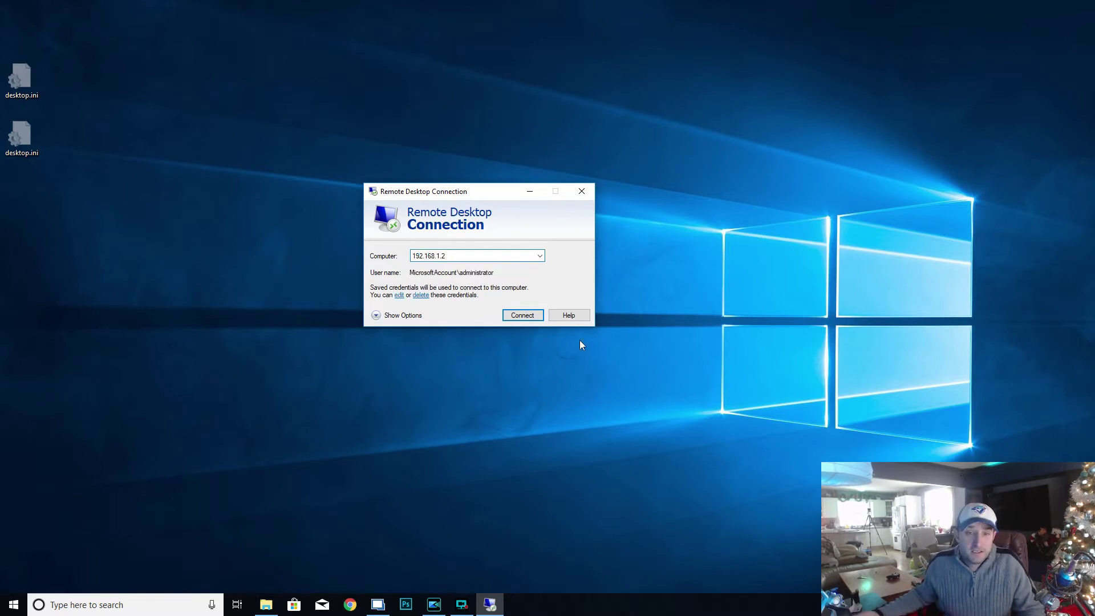
pyautogui.click(534, 316)
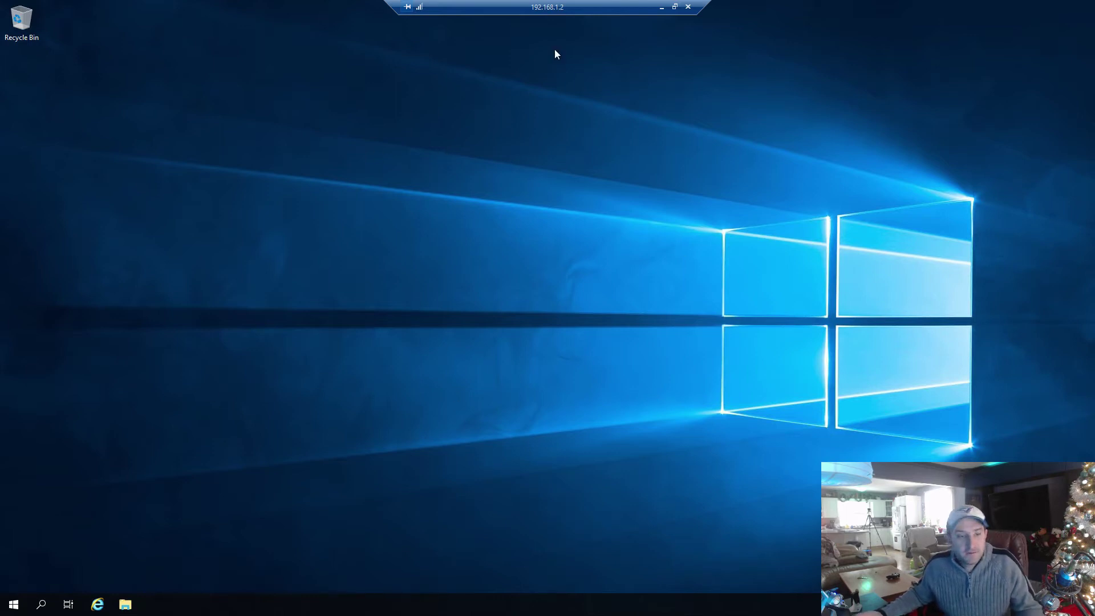
# - Restore the full-screen 192.168.1.2 session to a movable window and disconnect from it
pyautogui.click(675, 7)
pyautogui.moveTo(603, 208); pyautogui.dragTo(531, 99)
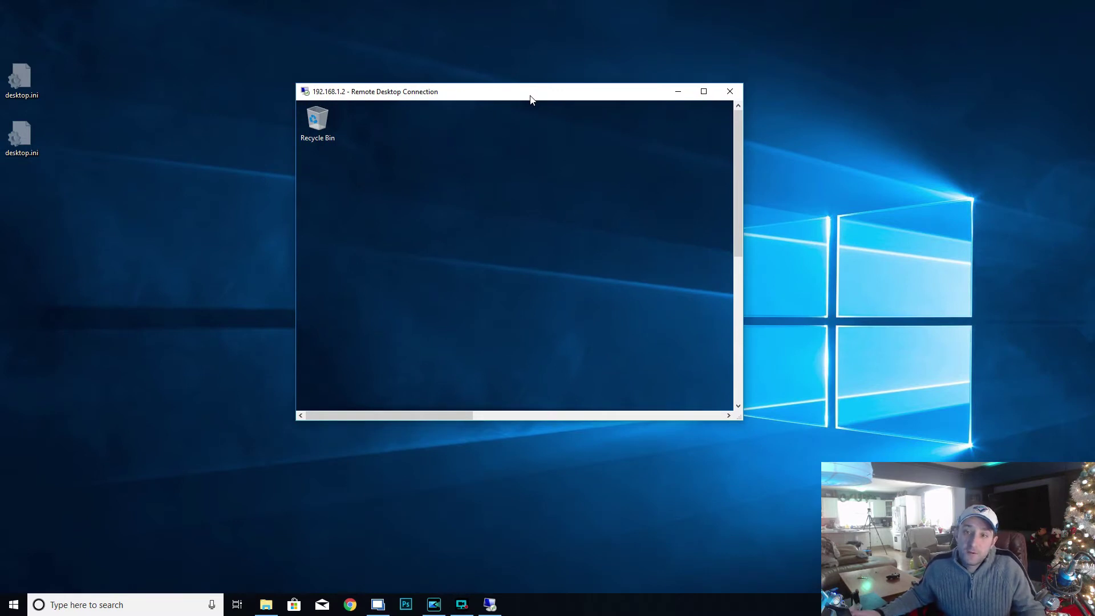
pyautogui.click(731, 92)
pyautogui.click(559, 272)
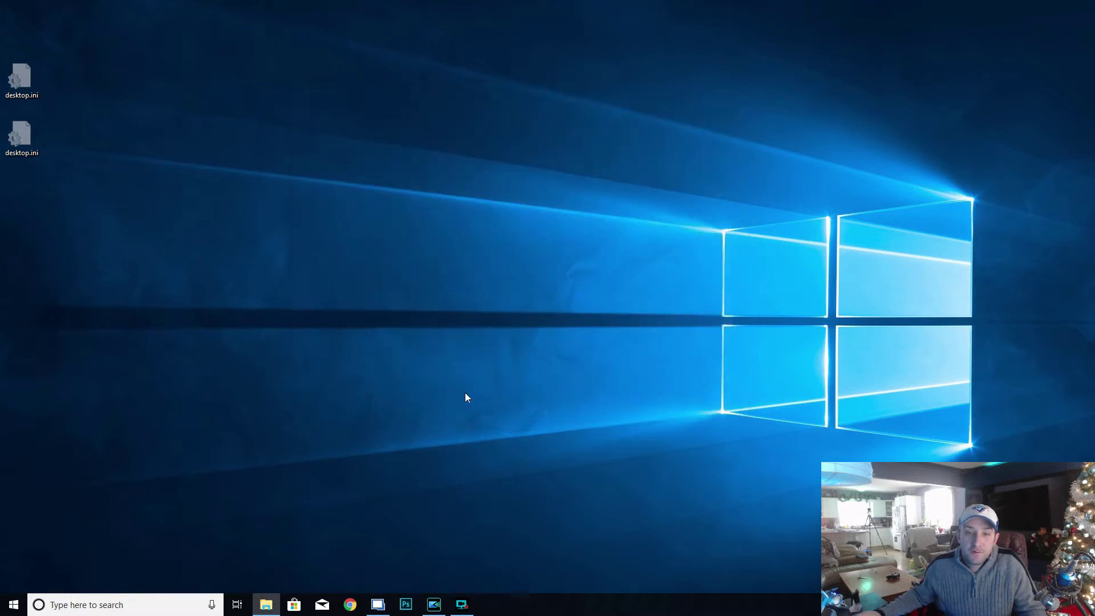
# - Switch to Remote Desktop Manager and open the saved sessions 192.168.1.2 and 192.168.1.3
pyautogui.moveTo(378, 608)
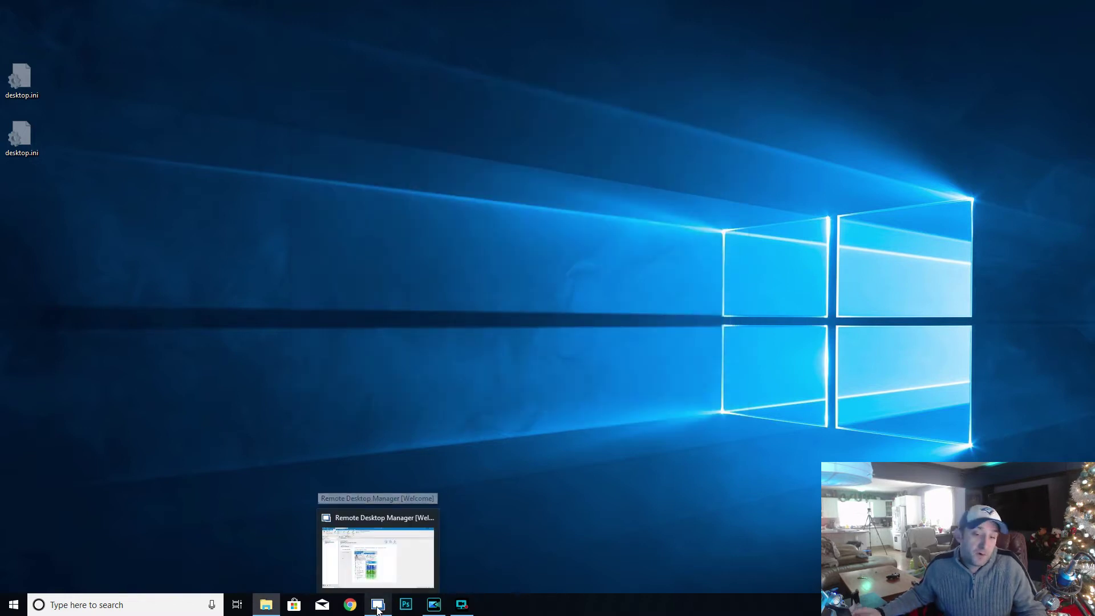
pyautogui.click(378, 607)
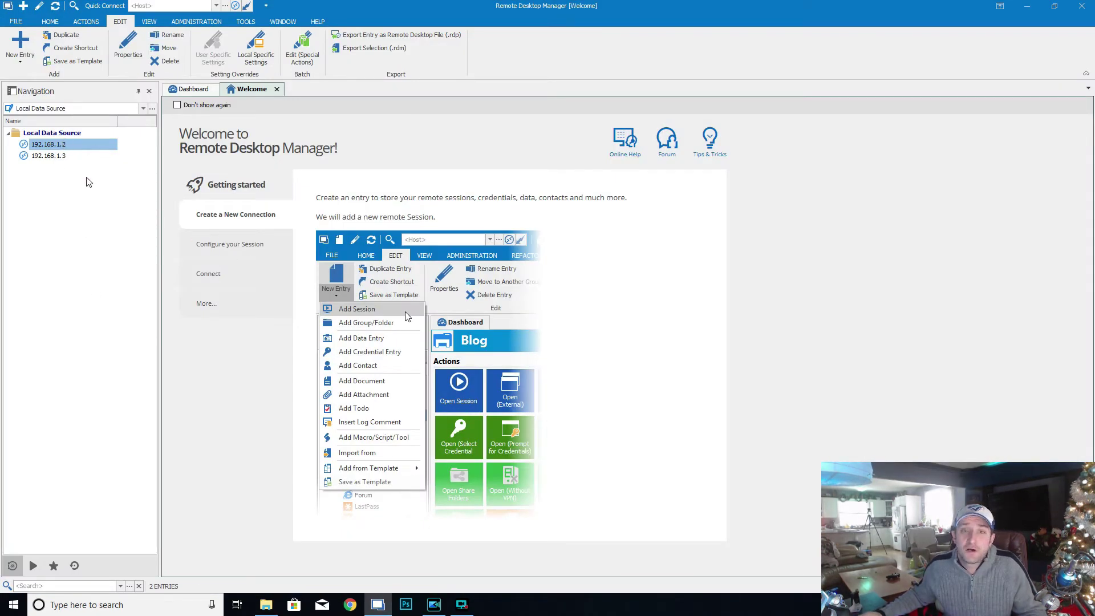
pyautogui.click(77, 146)
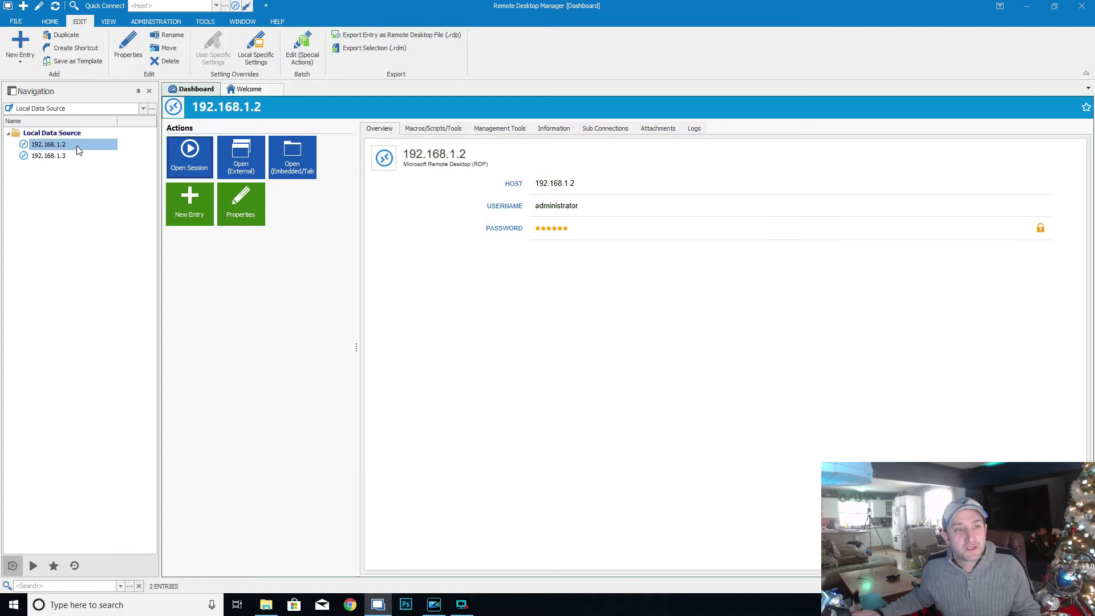
pyautogui.doubleClick(78, 146)
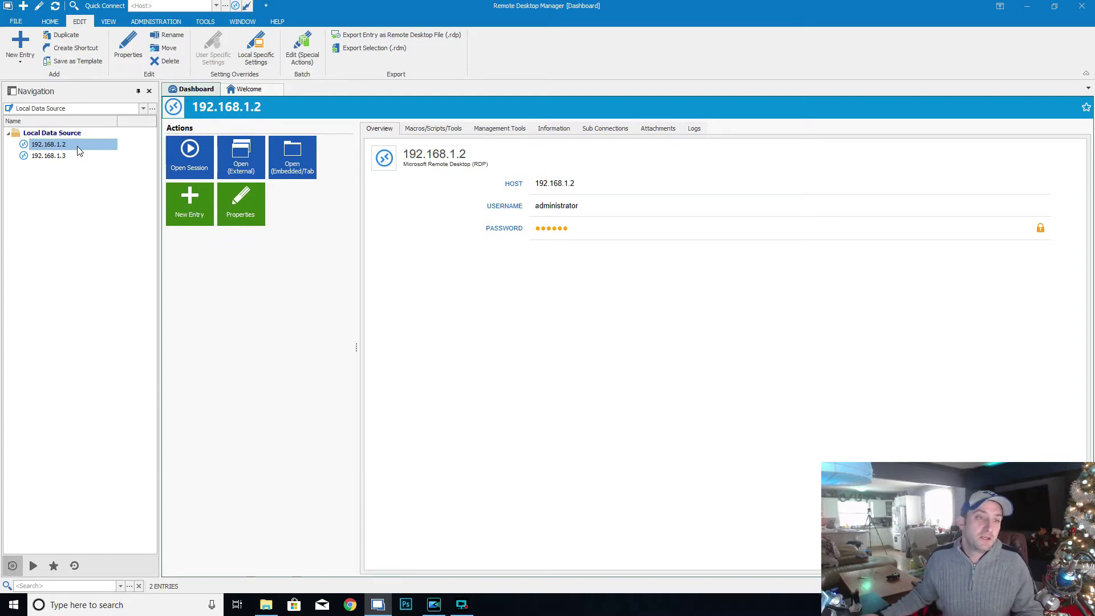
pyautogui.doubleClick(79, 160)
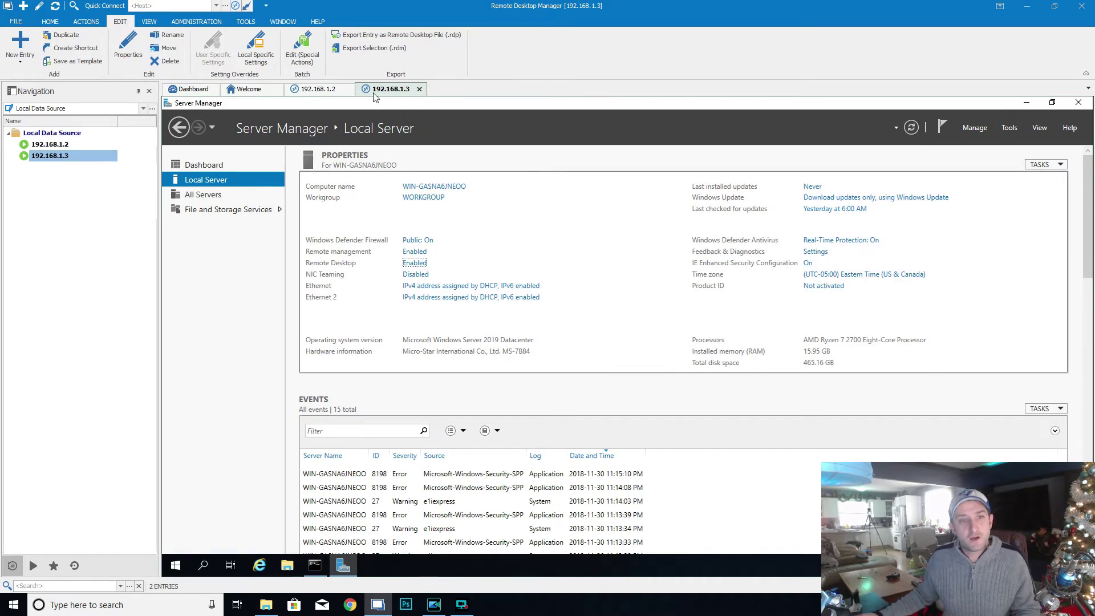
# - Launch Server Manager in the 192.168.1.2 session and display the local server's configuration properties
pyautogui.click(313, 88)
pyautogui.click(371, 87)
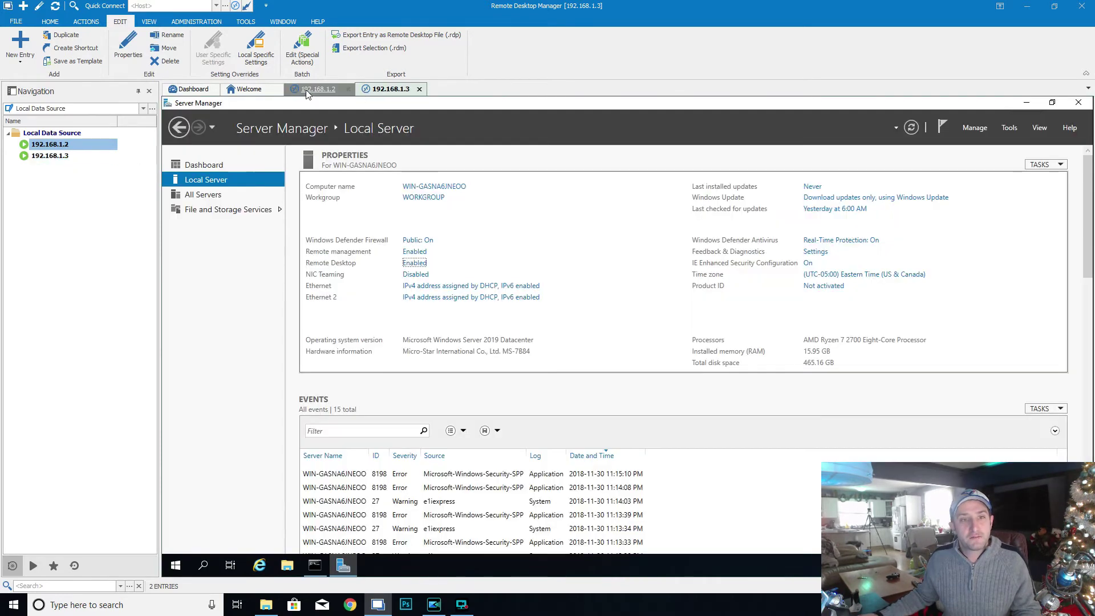
pyautogui.click(317, 89)
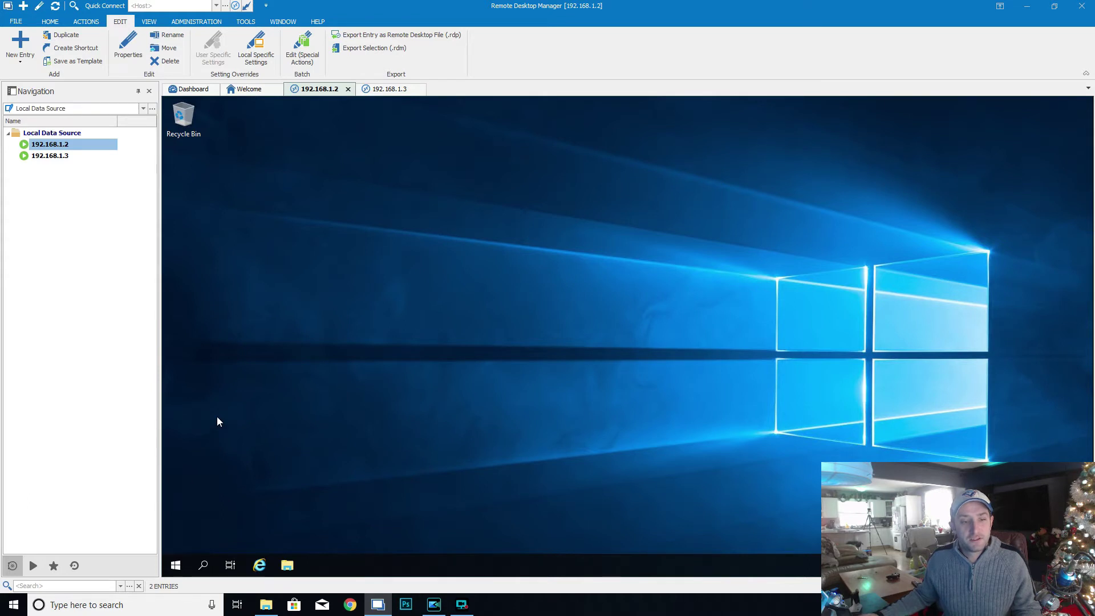
pyautogui.click(177, 562)
pyautogui.click(282, 306)
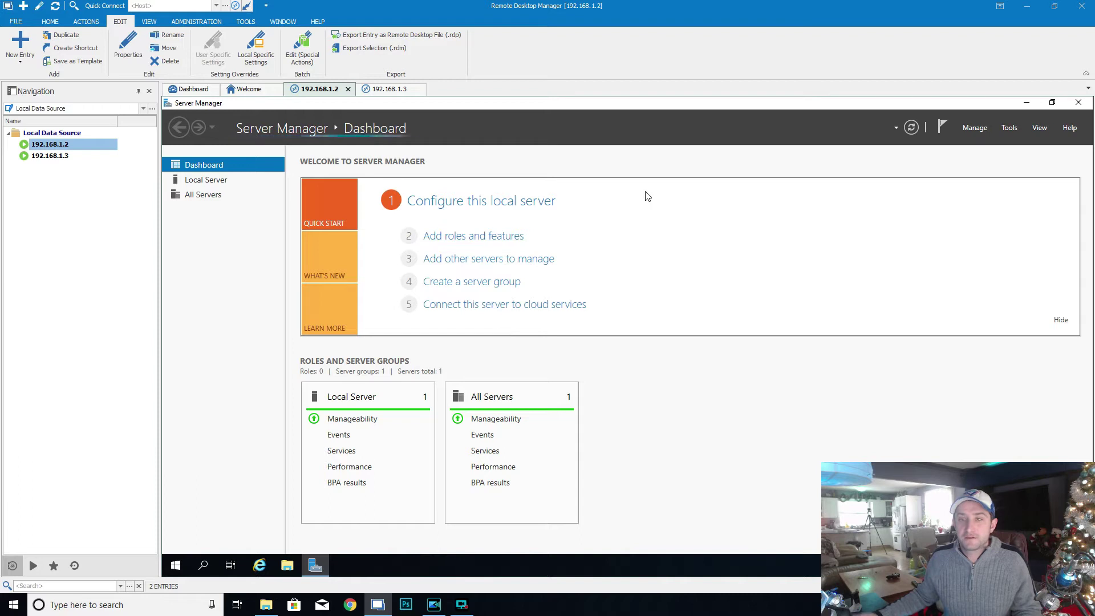
pyautogui.click(467, 203)
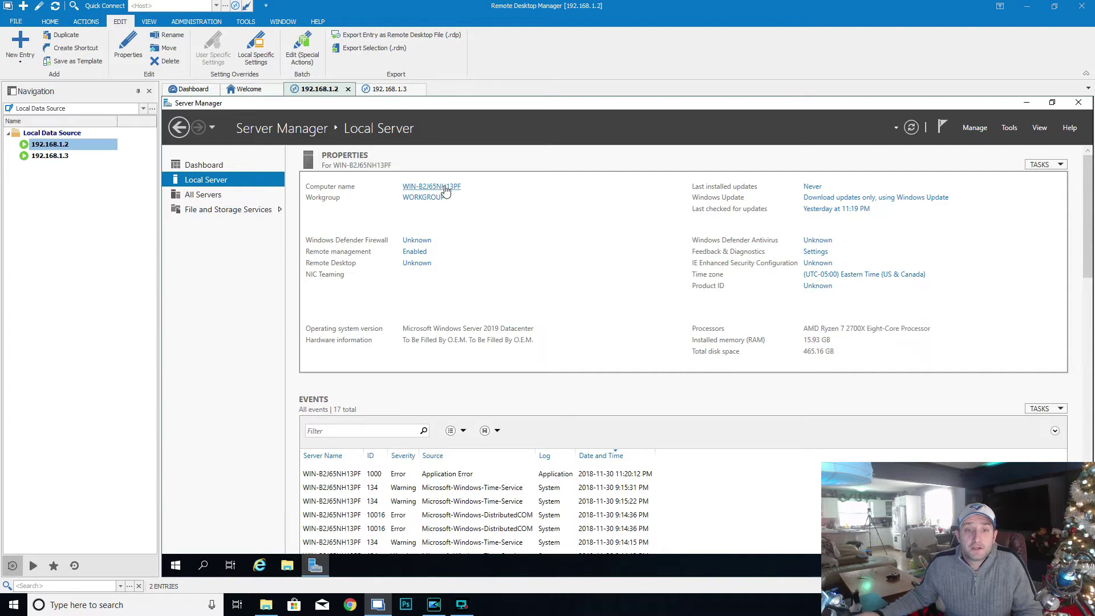
# - Set the computer description of the 192.168.1.2 server to HomeServer1 in its System Properties and apply it
pyautogui.click(445, 188)
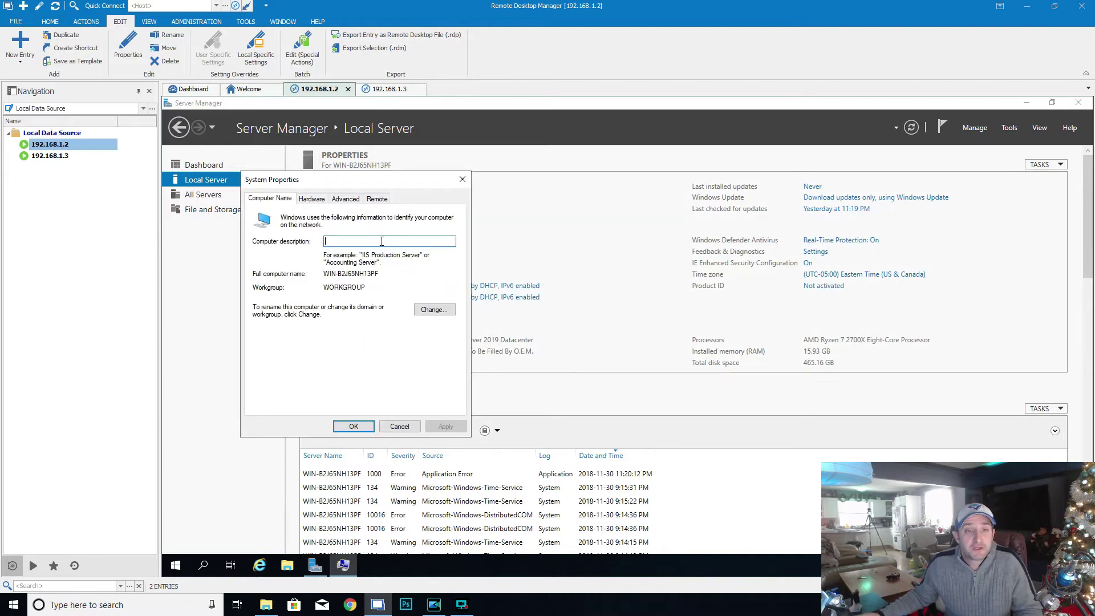
pyautogui.write('Homese')
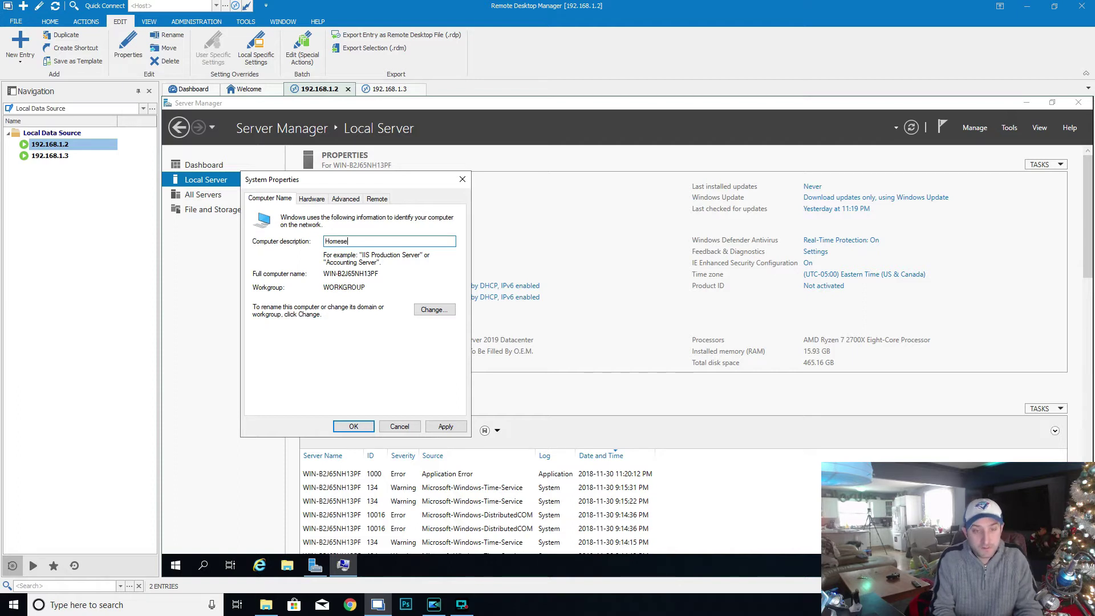
pyautogui.write('rver1')
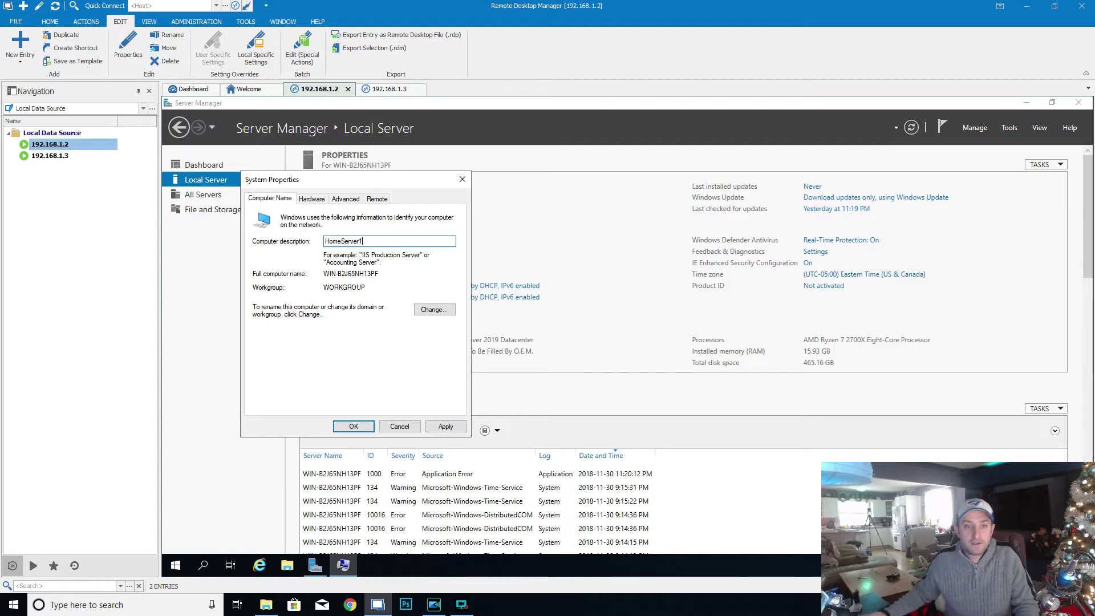
pyautogui.click(440, 427)
pyautogui.click(353, 427)
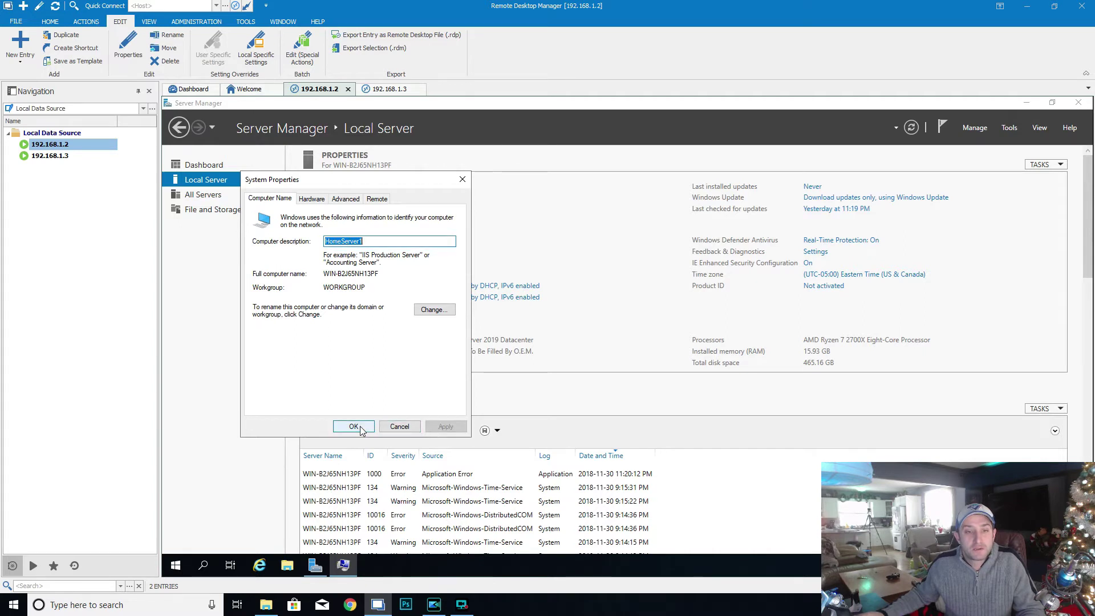
# - Set the computer description of the 192.168.1.3 server to HomeServer2 in its System Properties and apply it
pyautogui.click(390, 89)
pyautogui.click(432, 197)
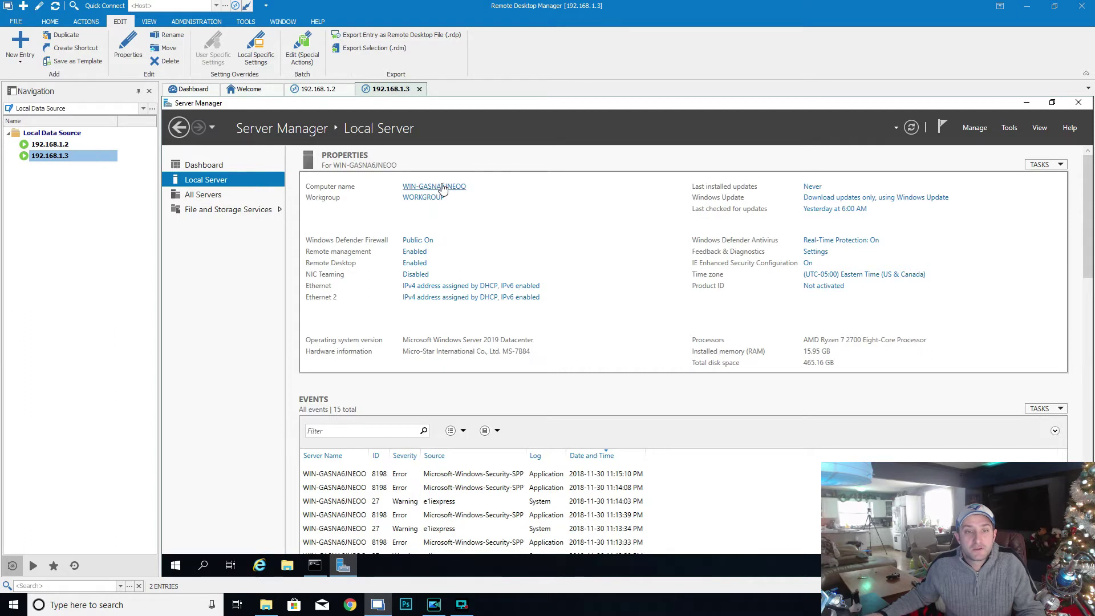
pyautogui.write('HomeServer2')
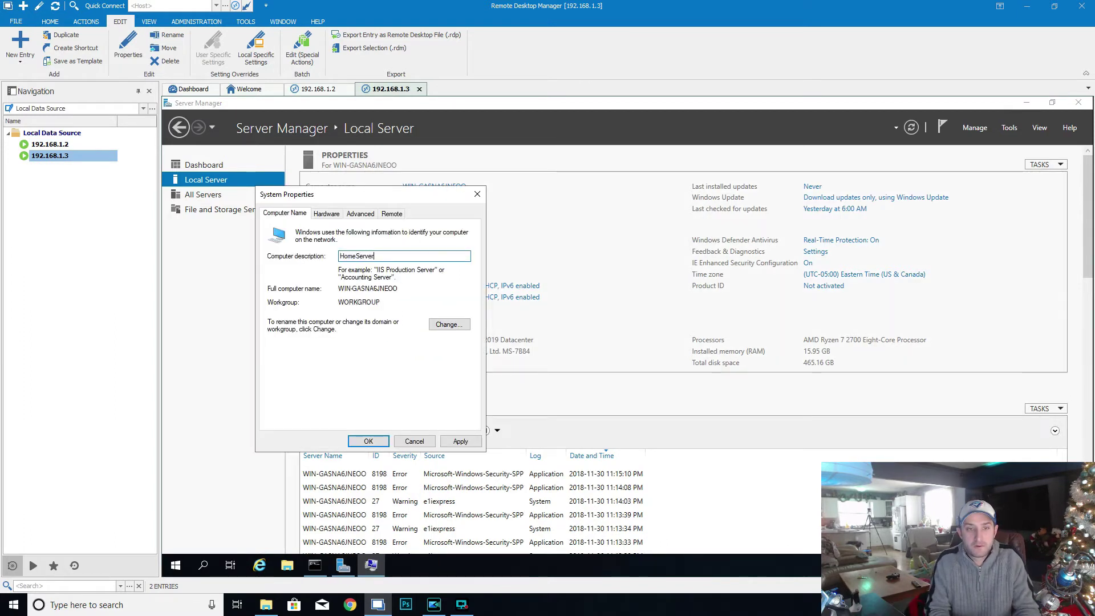
pyautogui.click(462, 441)
pyautogui.click(370, 441)
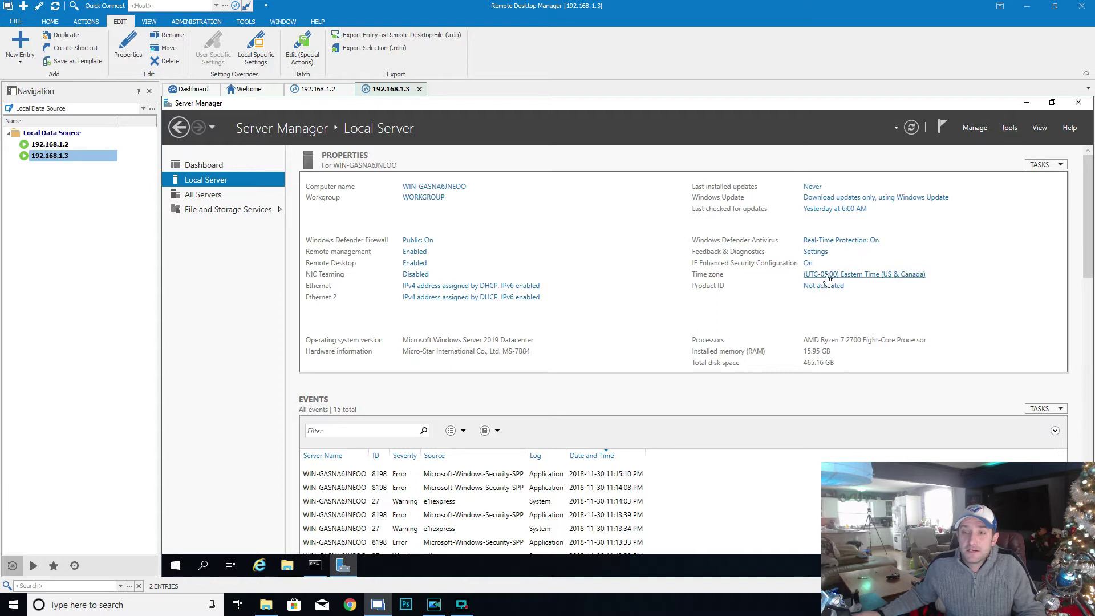
# - Set the time zone of the 192.168.1.3 server to (UTC-07:00) Mountain Time (US & Canada)
pyautogui.click(868, 276)
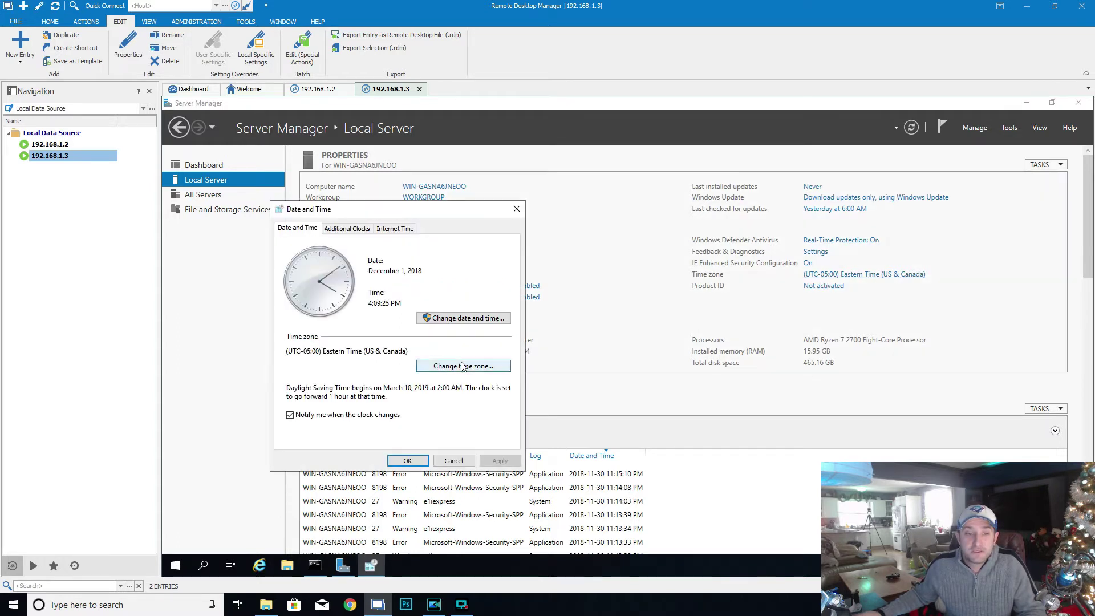
pyautogui.click(464, 367)
pyautogui.click(404, 278)
pyautogui.scroll(5, 376, 376)
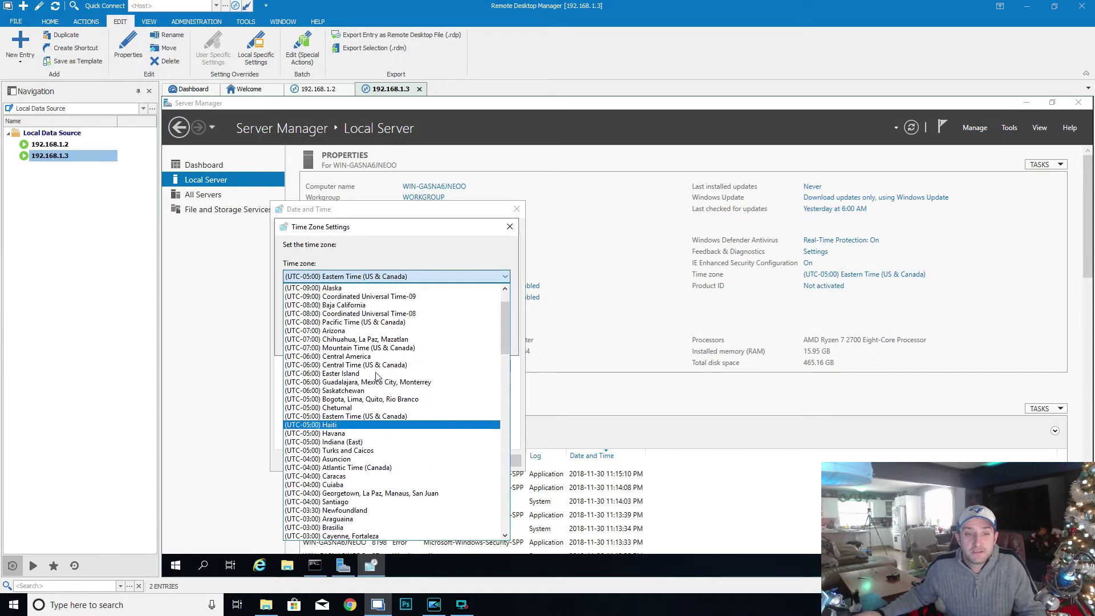
pyautogui.click(354, 347)
pyautogui.click(436, 341)
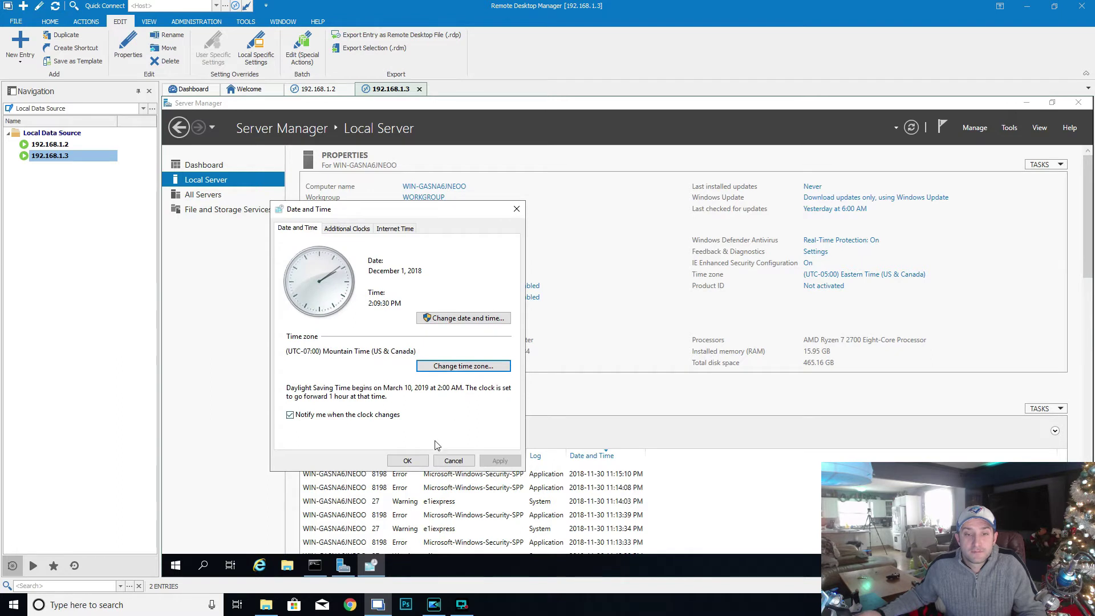
pyautogui.click(407, 461)
# - Set the time zone of the 192.168.1.2 server to (UTC-07:00) Mountain Time (US & Canada)
pyautogui.click(319, 90)
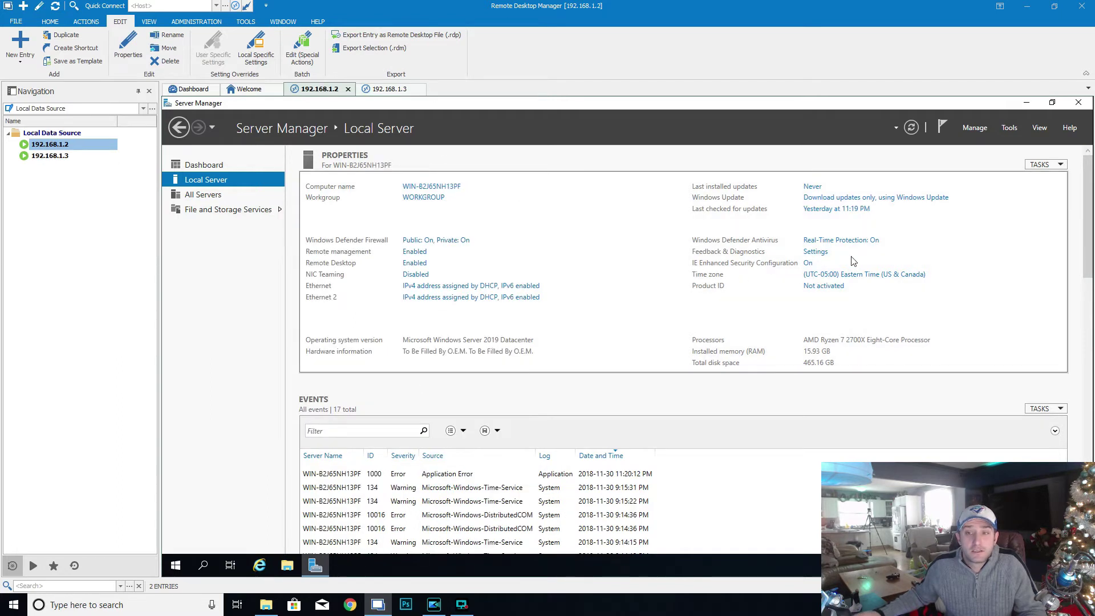
pyautogui.click(457, 303)
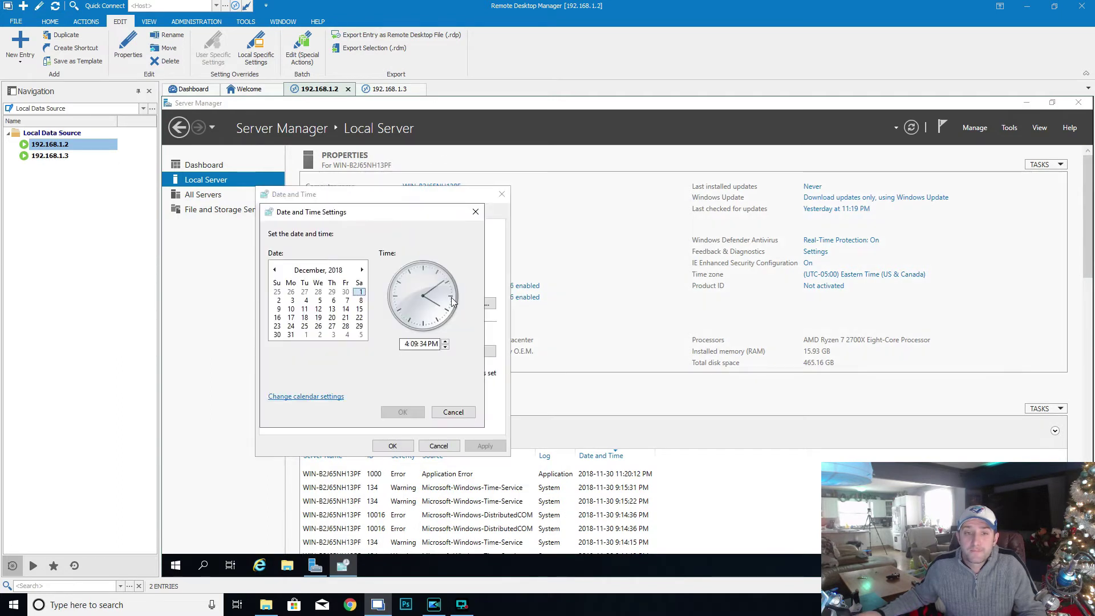
pyautogui.click(459, 412)
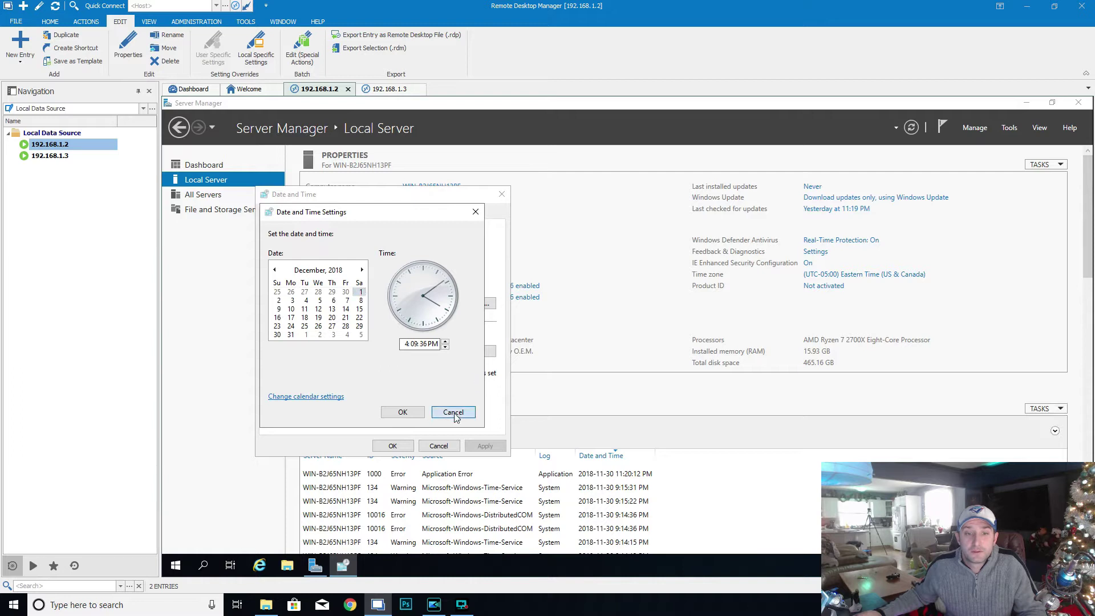
pyautogui.click(450, 351)
pyautogui.click(376, 262)
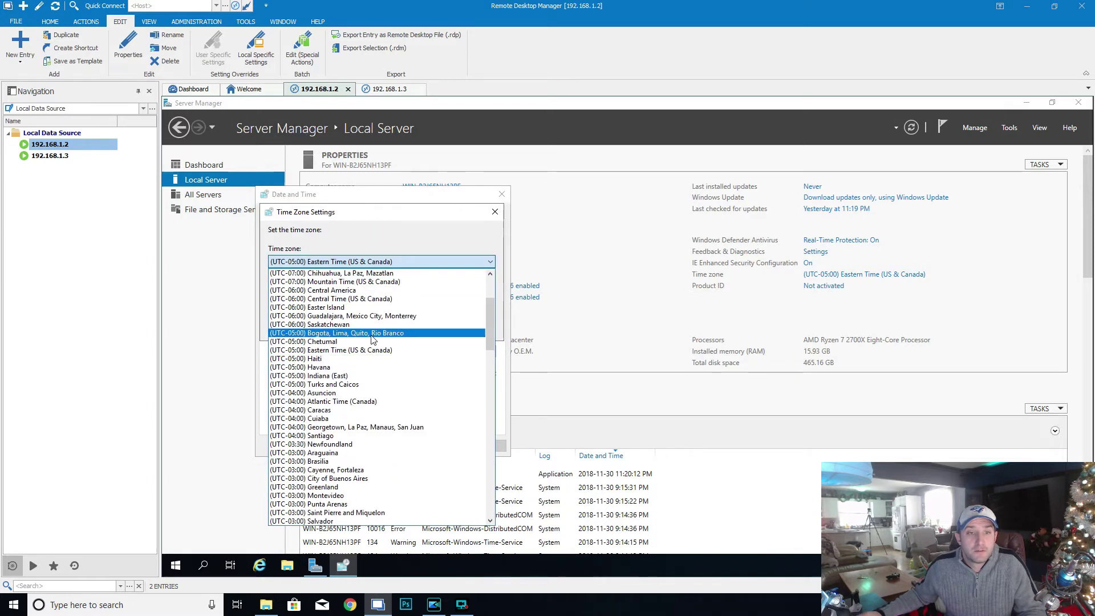
pyautogui.click(368, 282)
pyautogui.click(423, 328)
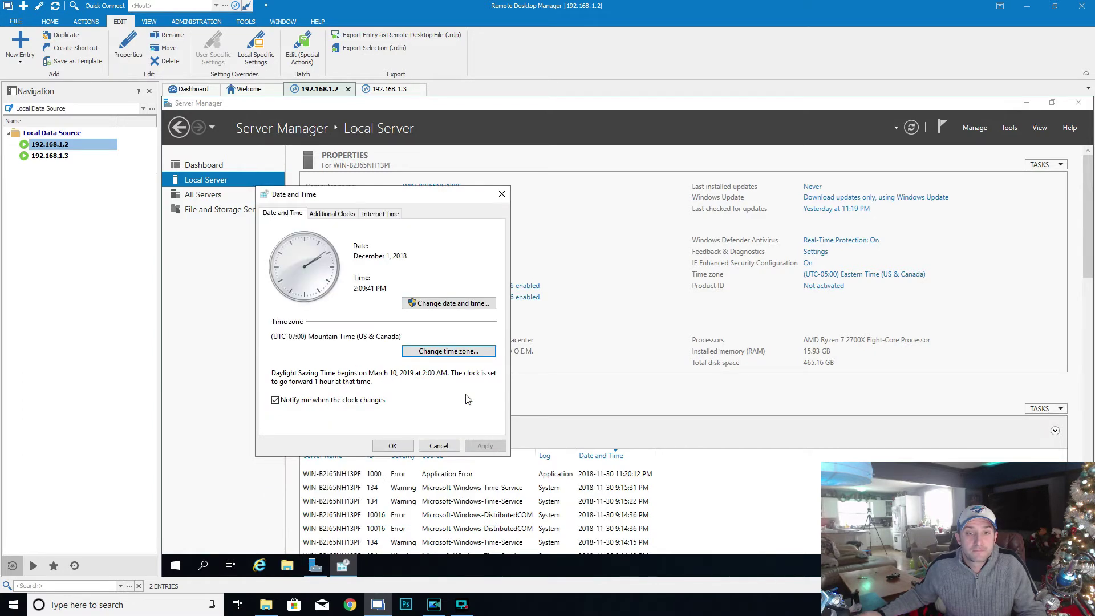
pyautogui.click(393, 446)
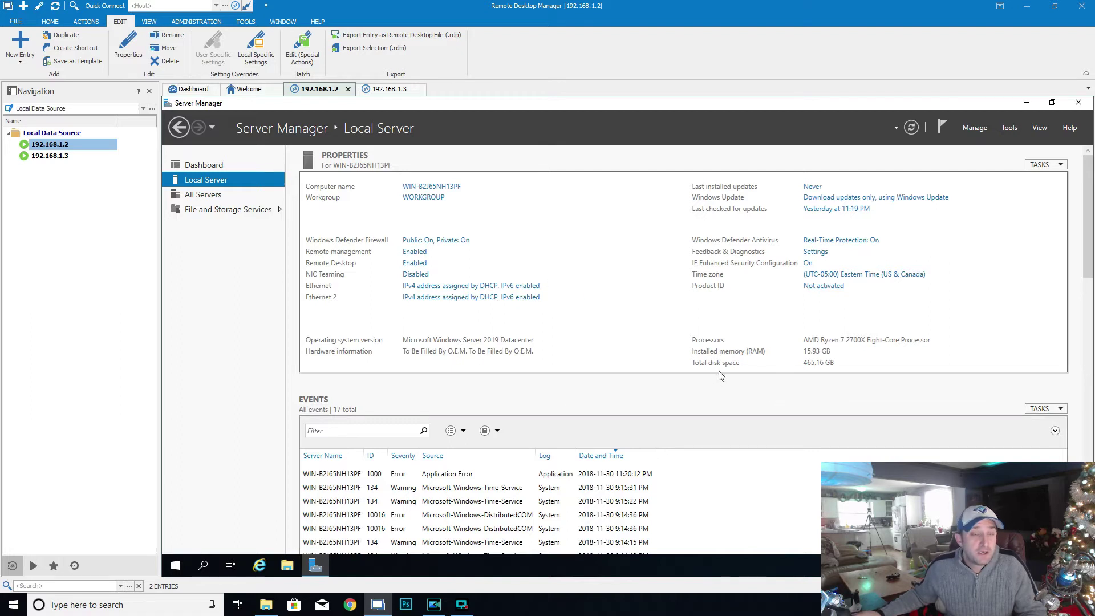
# - Compare the Local Server properties of the 192.168.1.2 and 192.168.1.3 sessions
pyautogui.click(390, 89)
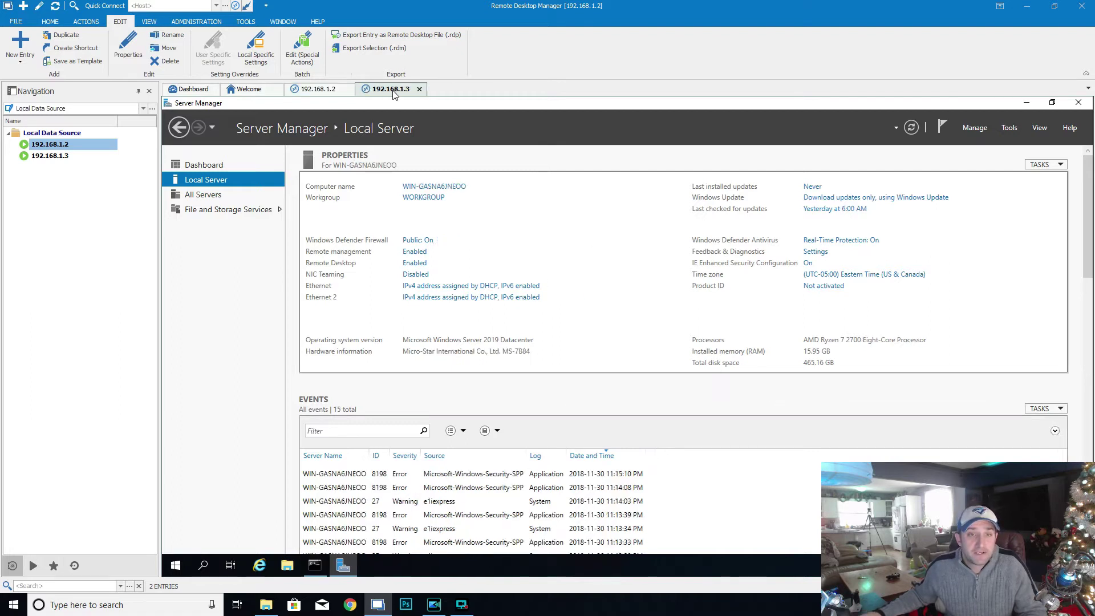
pyautogui.click(311, 91)
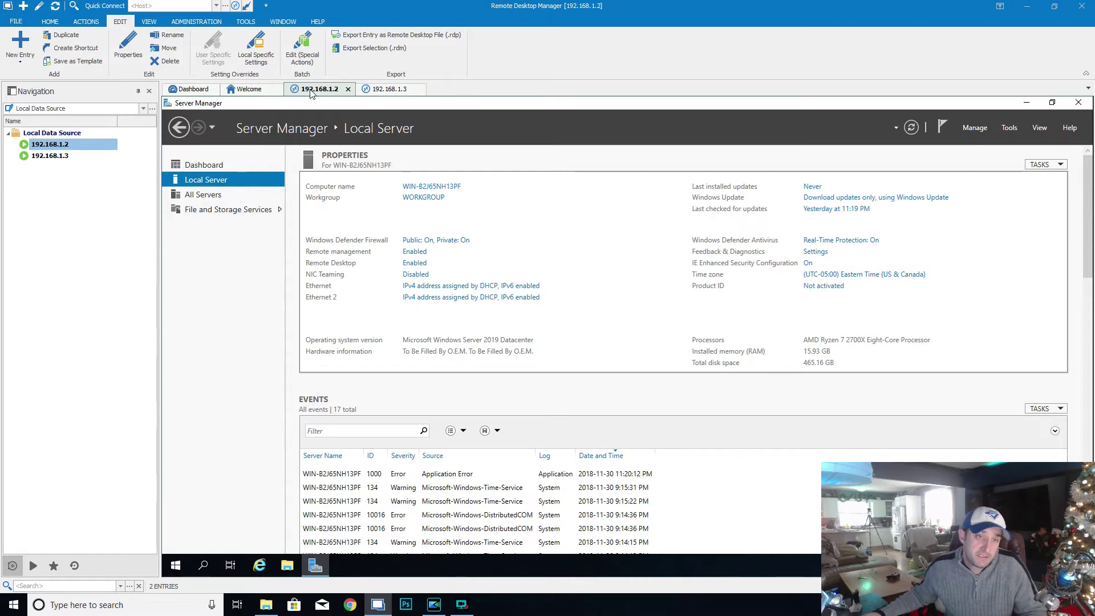
pyautogui.click(389, 89)
pyautogui.click(318, 94)
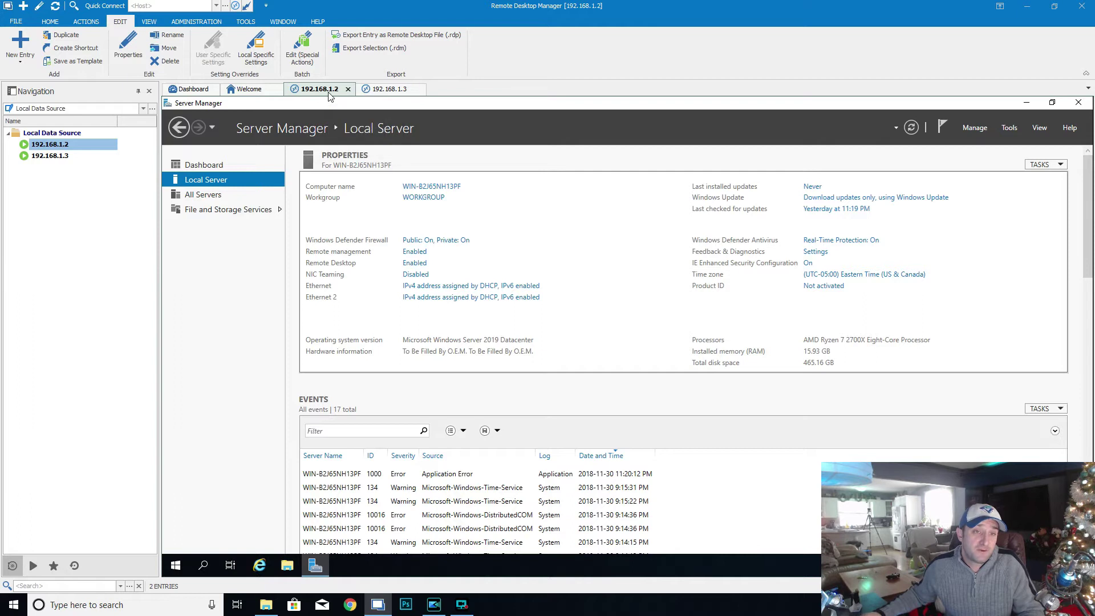
pyautogui.click(381, 93)
pyautogui.click(320, 91)
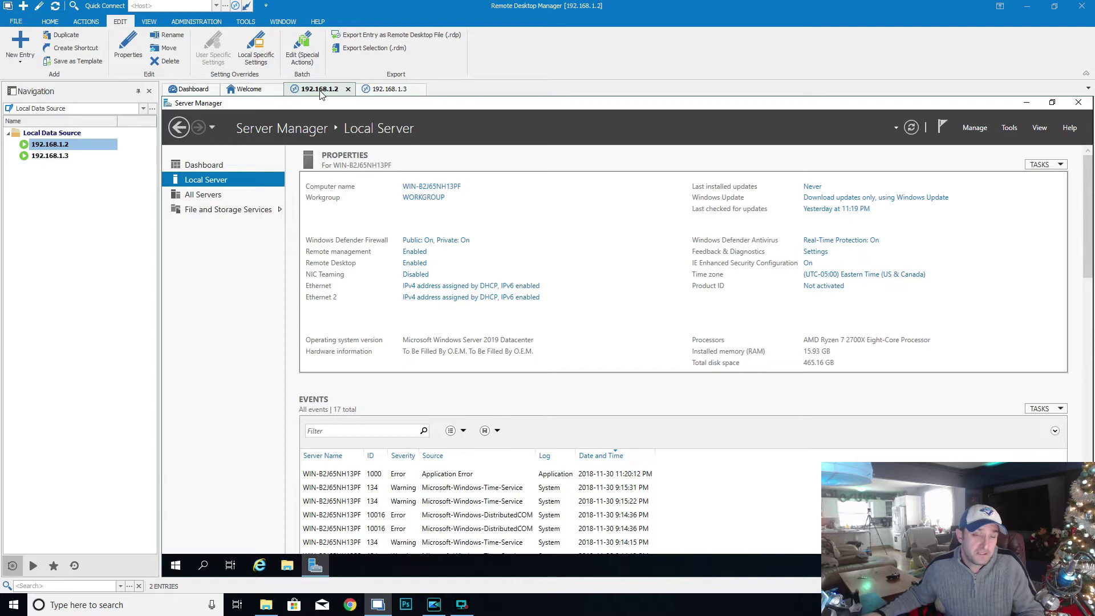
pyautogui.click(386, 91)
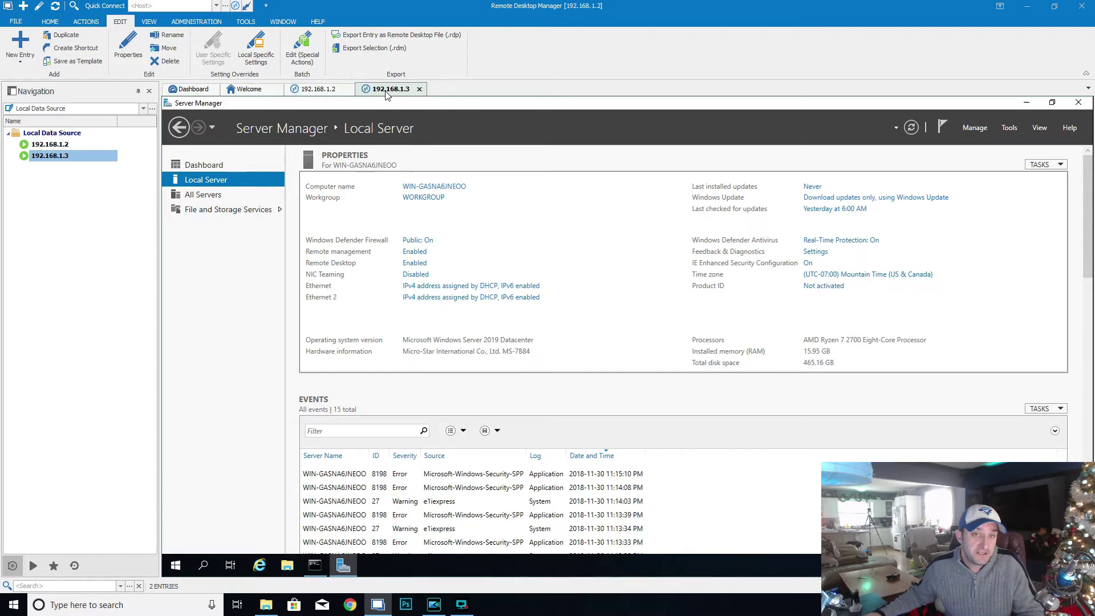
# - Minimize Server Manager on the 192.168.1.2 server and open its network adapter list through the Network and Sharing Center
pyautogui.click(302, 91)
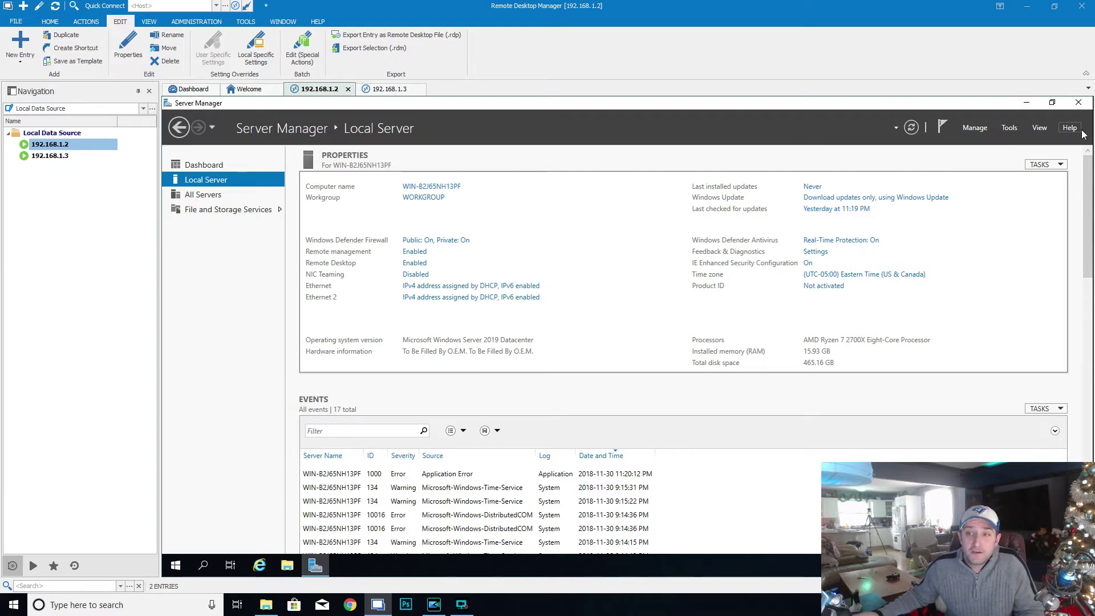
pyautogui.click(1026, 103)
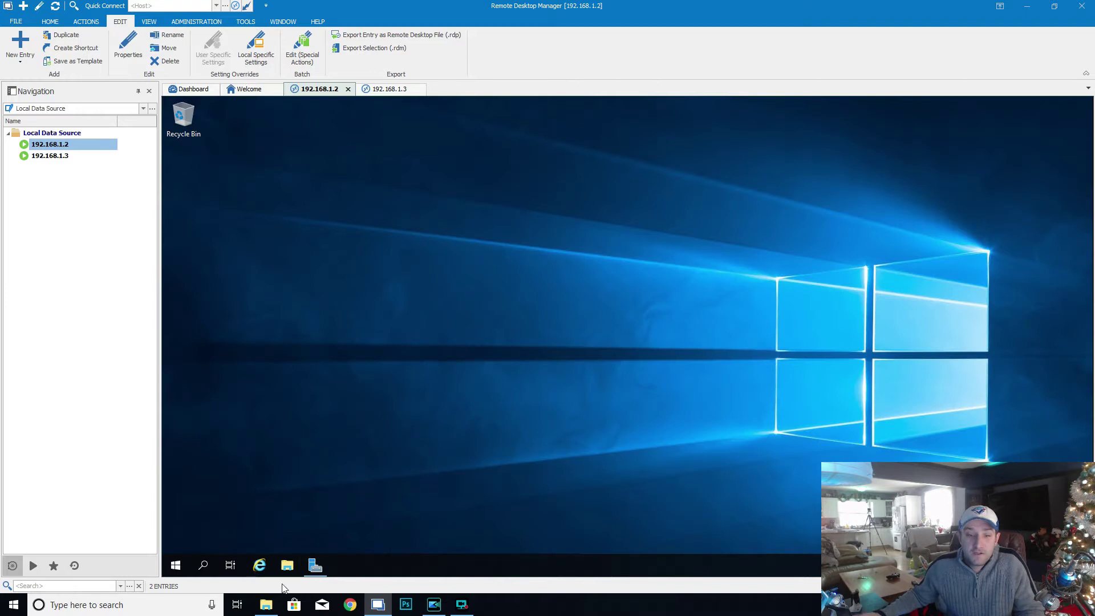
pyautogui.rightClick(176, 566)
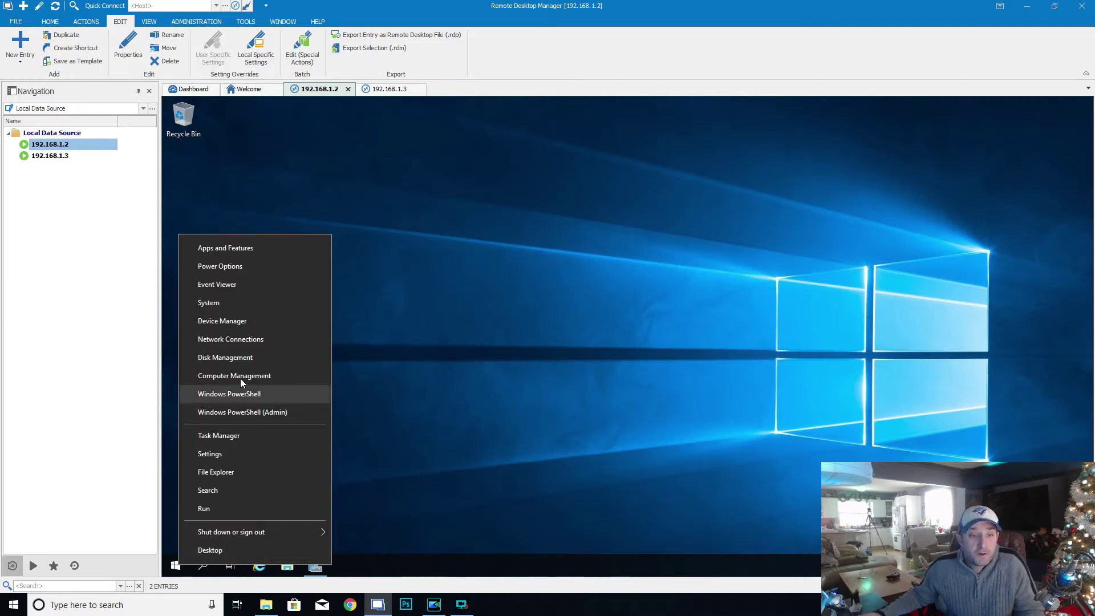
pyautogui.click(252, 337)
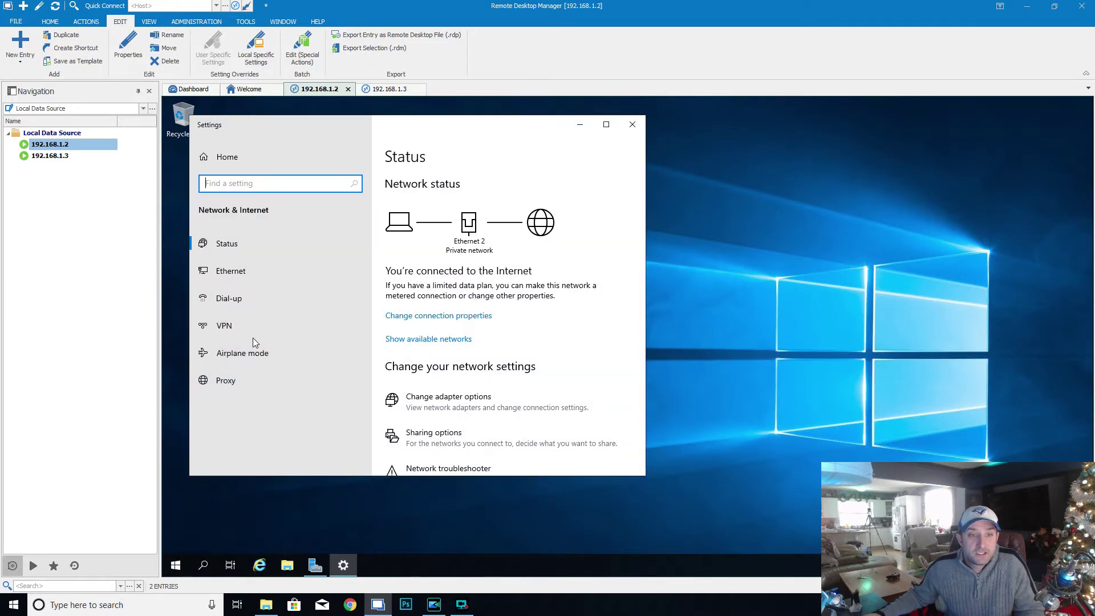
pyautogui.scroll(-2, 543, 423)
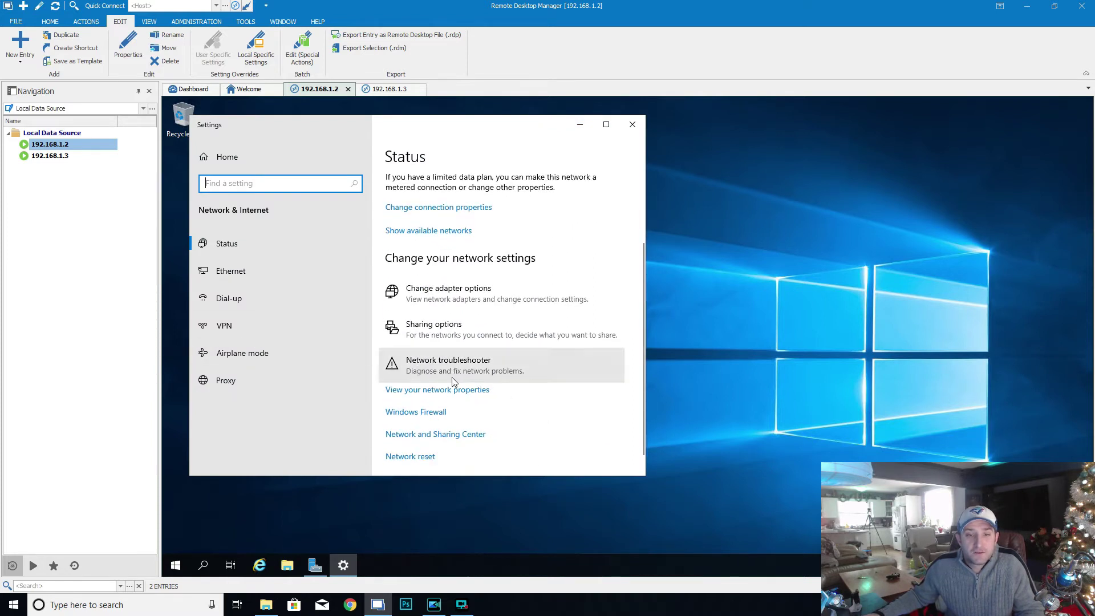
pyautogui.click(465, 436)
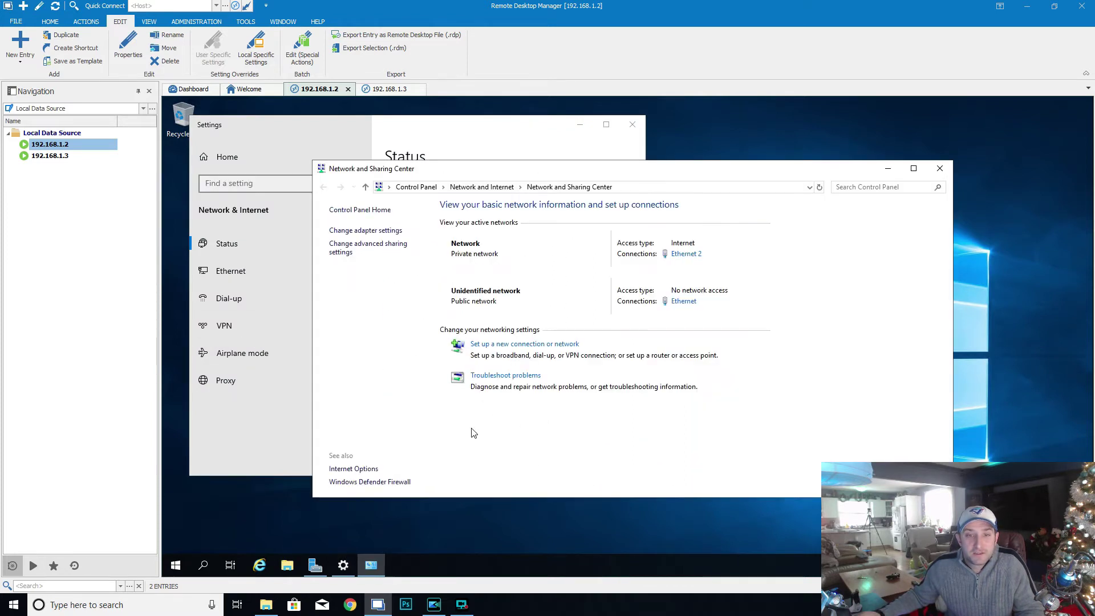
pyautogui.click(350, 231)
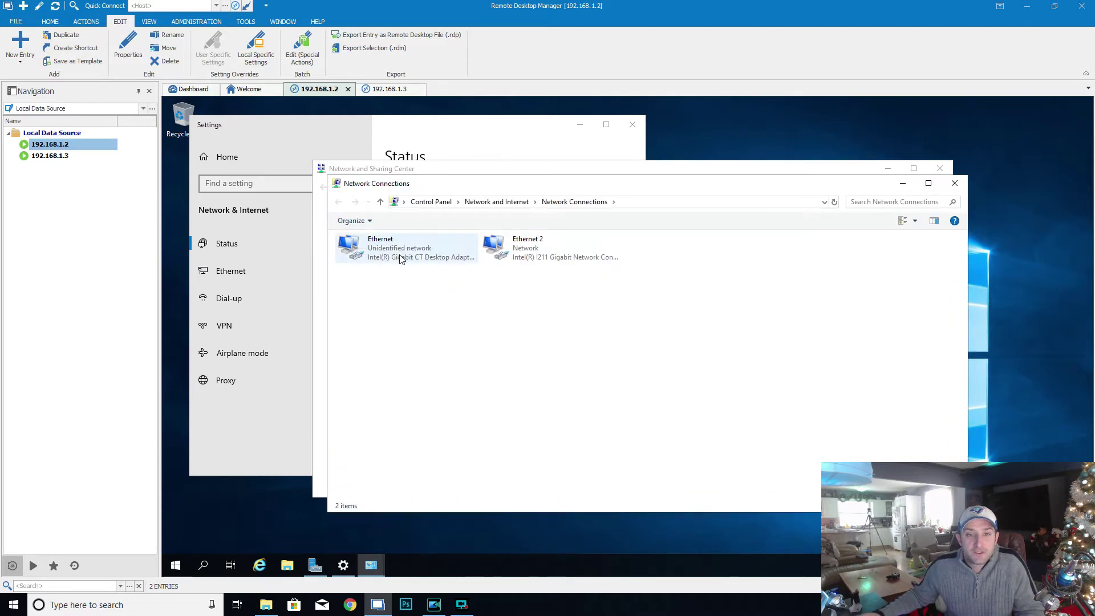
# - Open the Internet Protocol Version 4 (TCP/IPv4) properties of the Ethernet 2 adapter
pyautogui.click(566, 251)
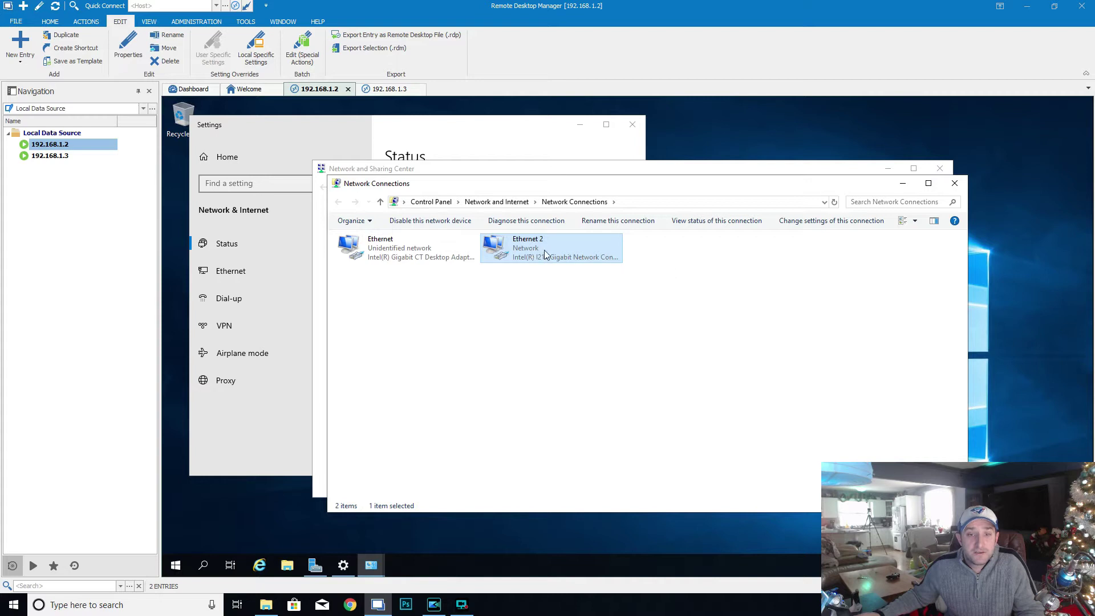
pyautogui.rightClick(545, 263)
pyautogui.click(601, 359)
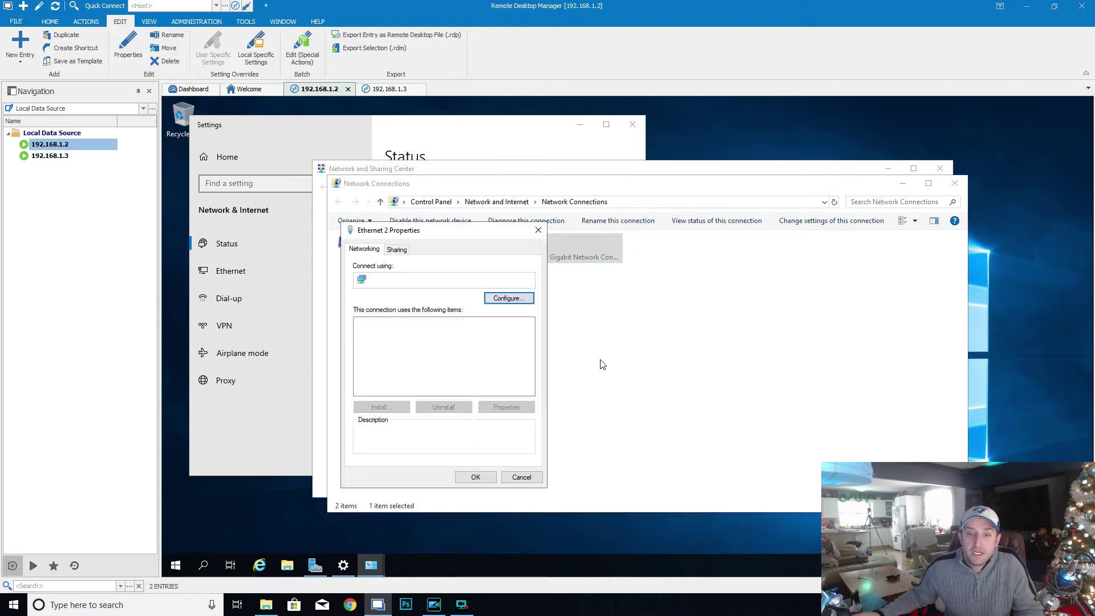
pyautogui.click(461, 352)
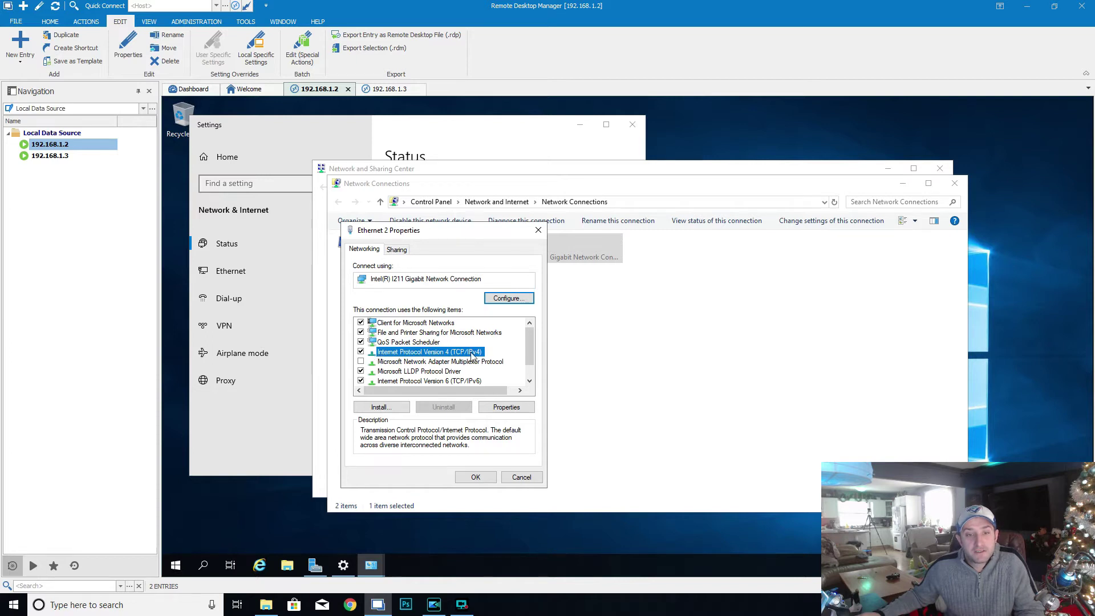
pyautogui.click(506, 407)
# - Assign Ethernet 2 the static IP address 192.168.1.2 with subnet mask 255.255.255.0
pyautogui.click(421, 356)
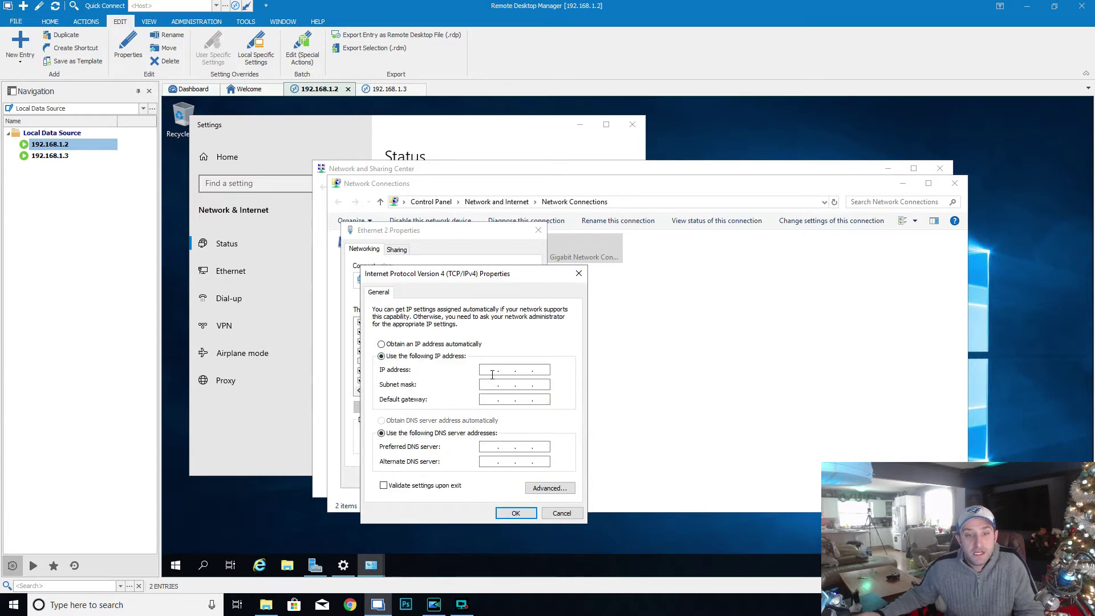
pyautogui.click(491, 371)
pyautogui.write('192.3')
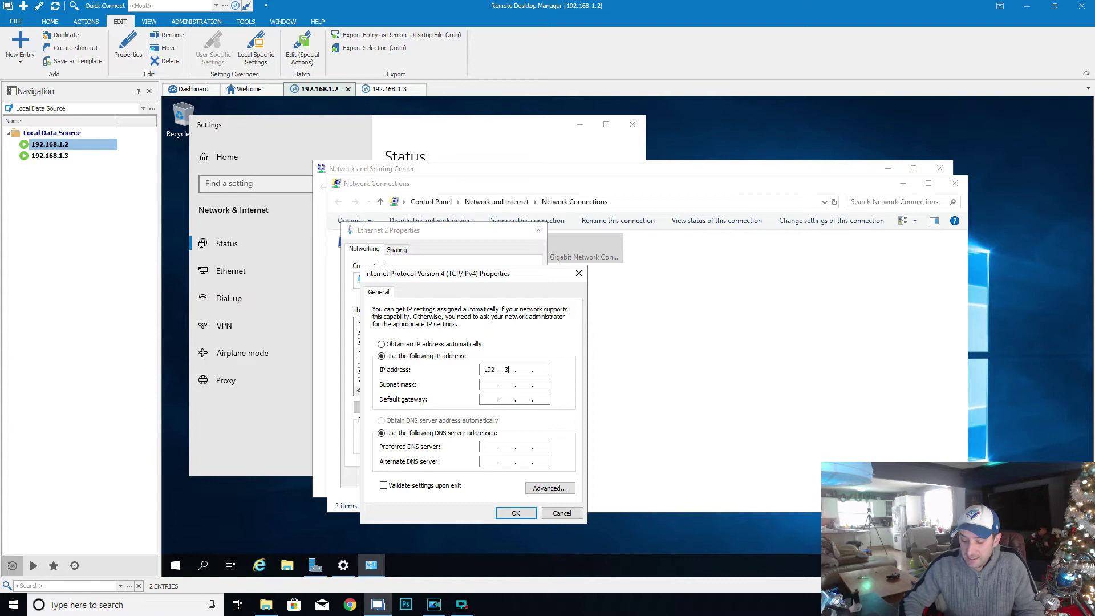
pyautogui.press('BackSpace')
pyautogui.press('BackSpace')
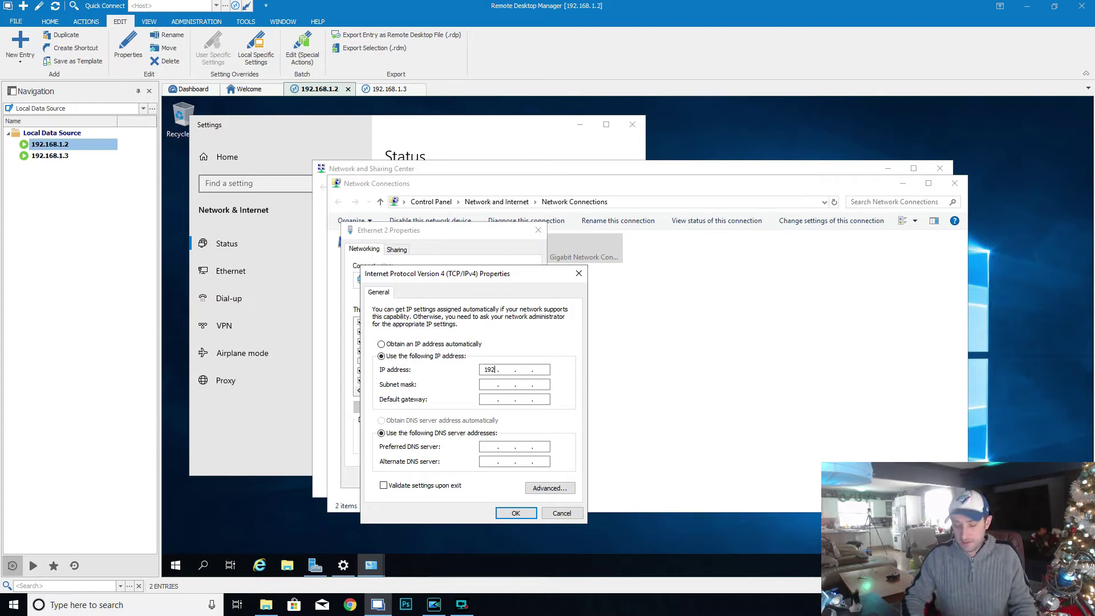
pyautogui.write('168')
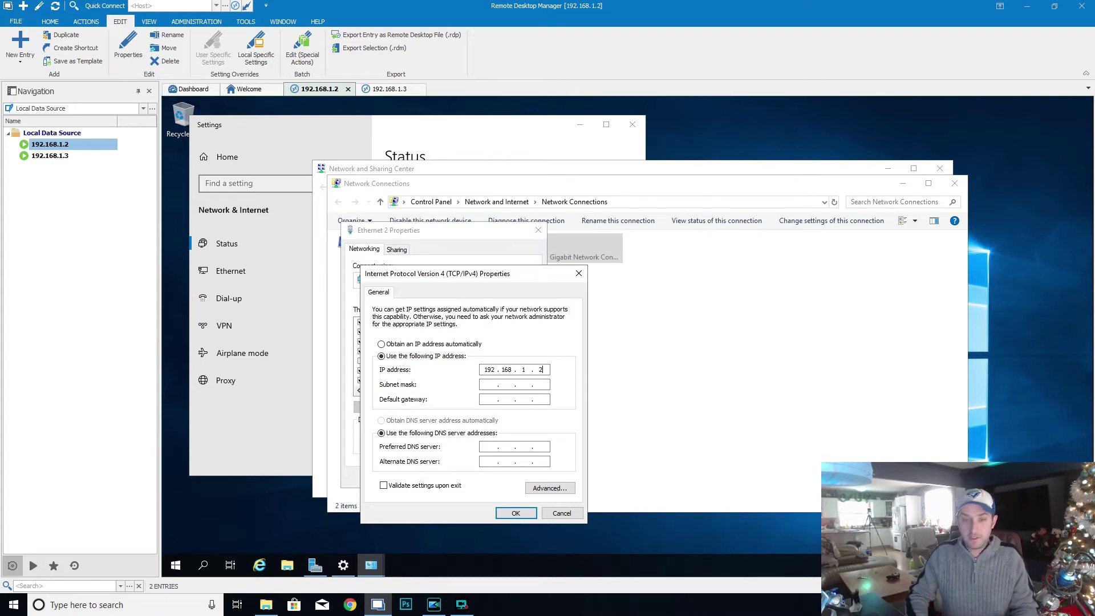
pyautogui.press('Tab')
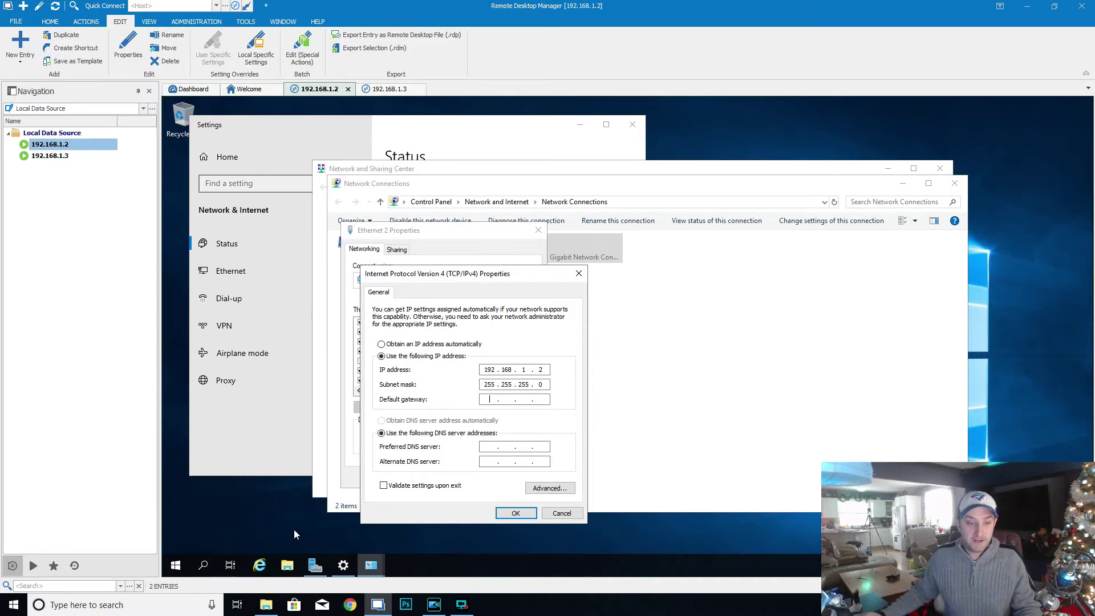
# - Run ipconfig in a command prompt on the 192.168.1.2 server to look up Ethernet 2's default gateway, then minimize the prompt
pyautogui.click(178, 560)
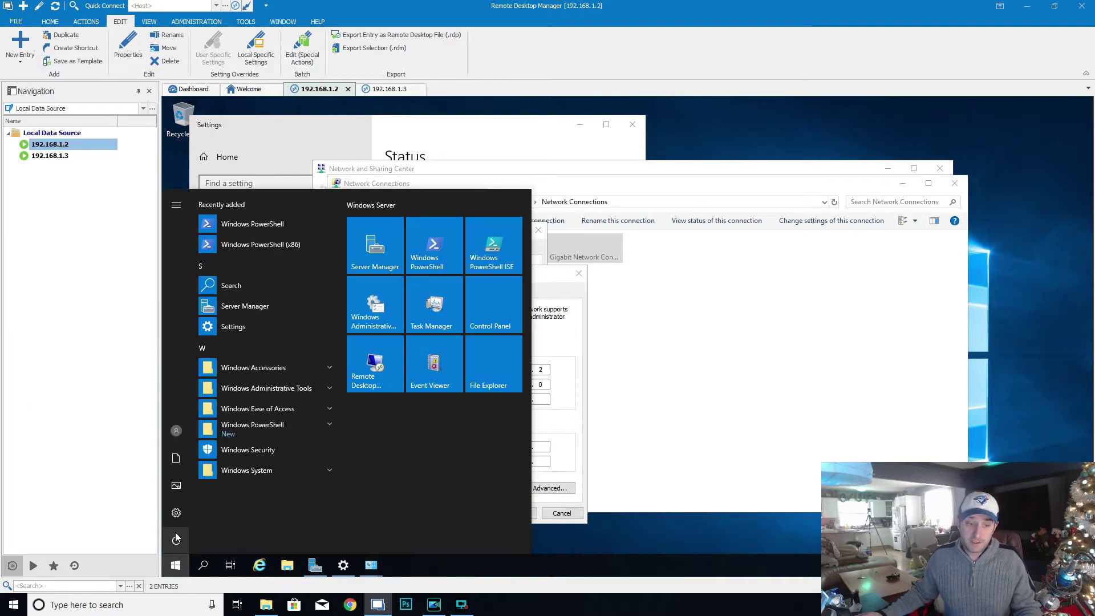
pyautogui.rightClick(177, 568)
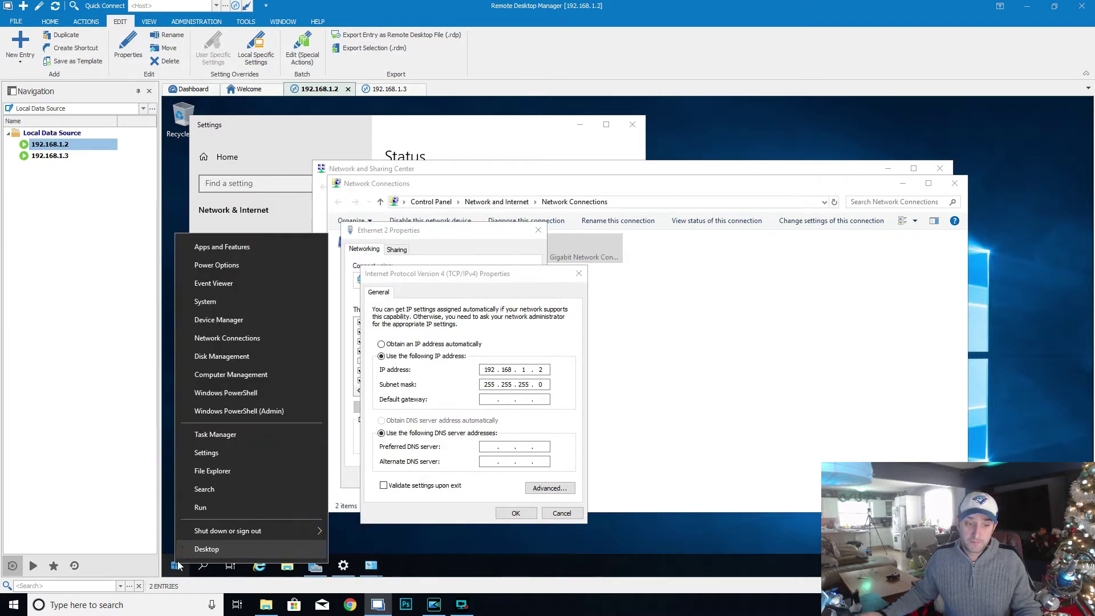
pyautogui.click(196, 507)
pyautogui.write('c')
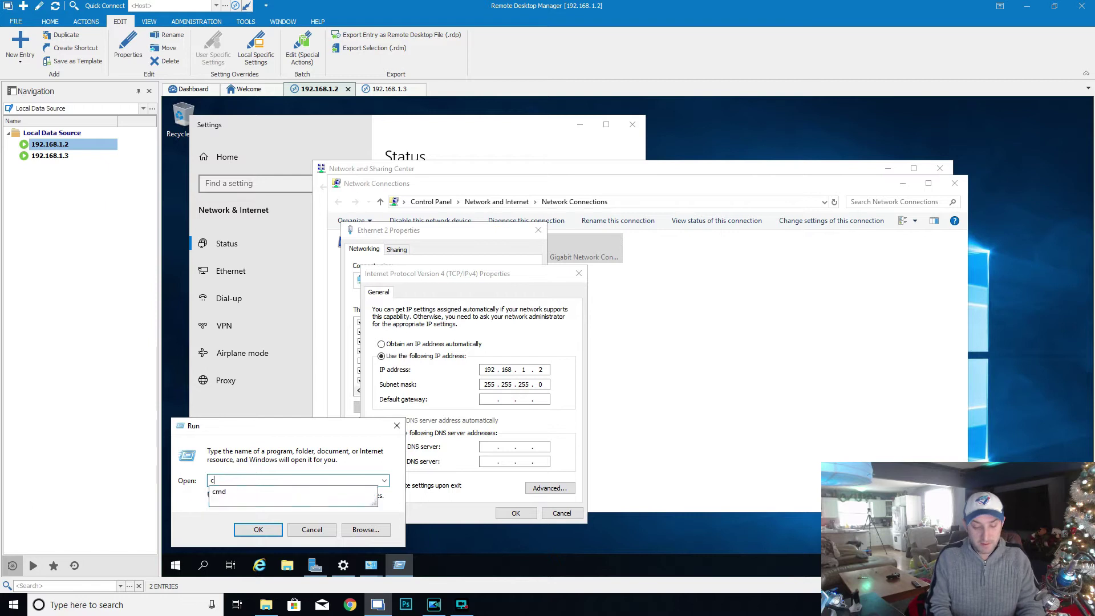
pyautogui.write('md')
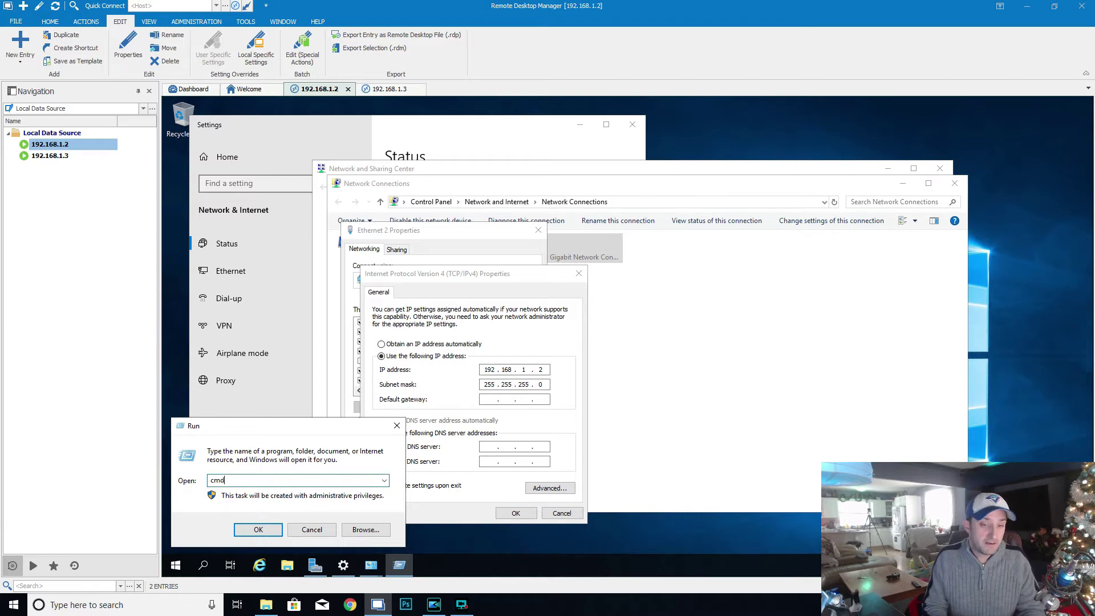
pyautogui.press('Return')
pyautogui.write('ipconfig')
pyautogui.press('Return')
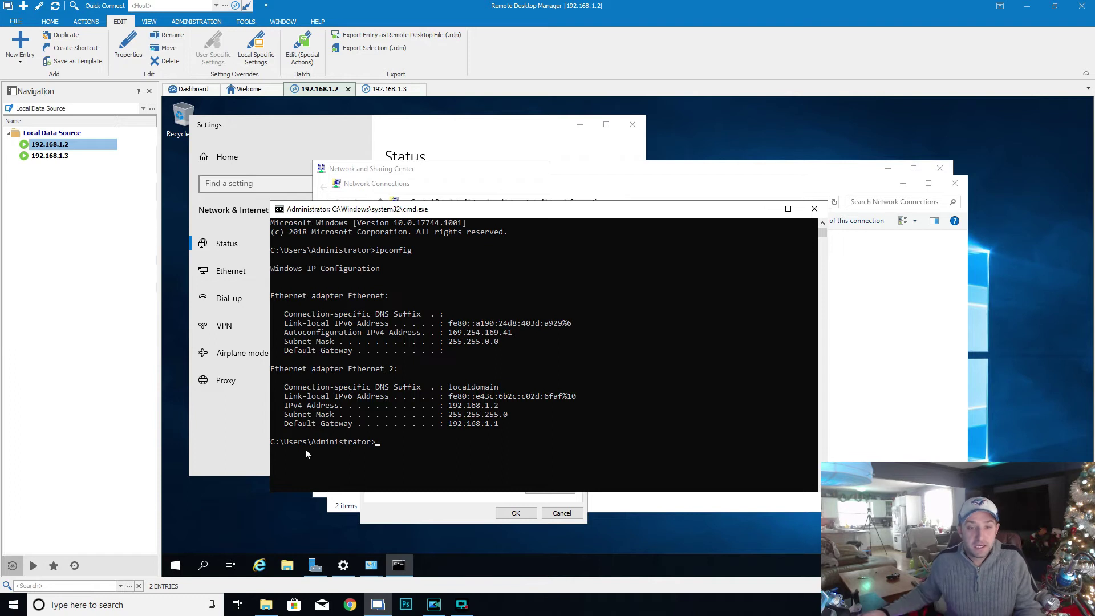
pyautogui.moveTo(448, 423); pyautogui.dragTo(502, 425)
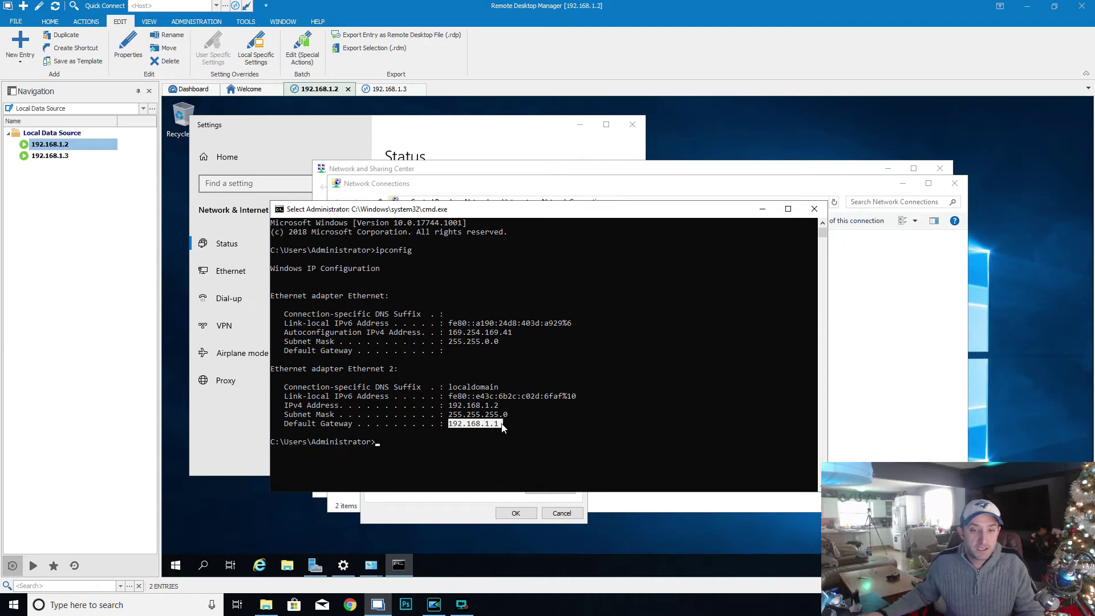
pyautogui.click(497, 425)
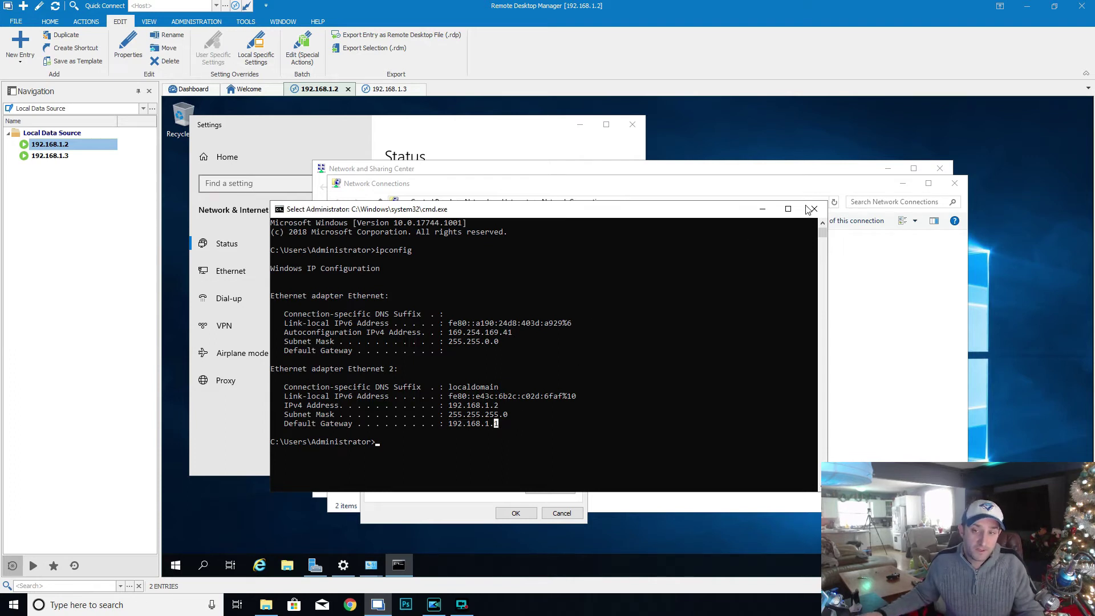
pyautogui.click(763, 209)
# - Set Ethernet 2's default gateway to 192.168.1.1 and its DNS servers to 8.8.8.8 and 8.8.4.4, and apply the settings
pyautogui.write('192 . ')
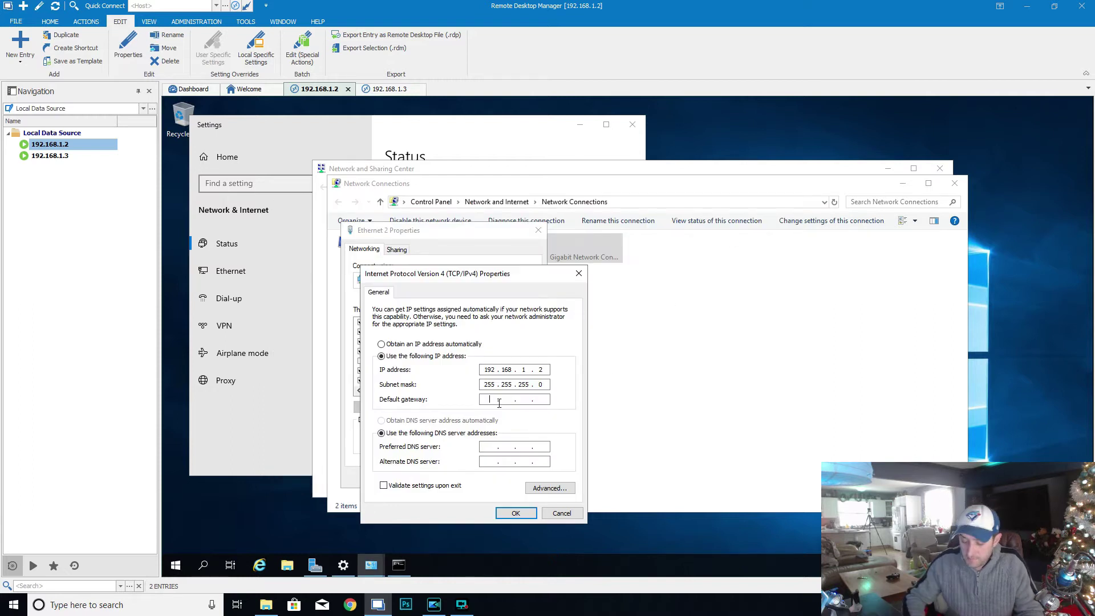
pyautogui.write('168 . 1 . 1')
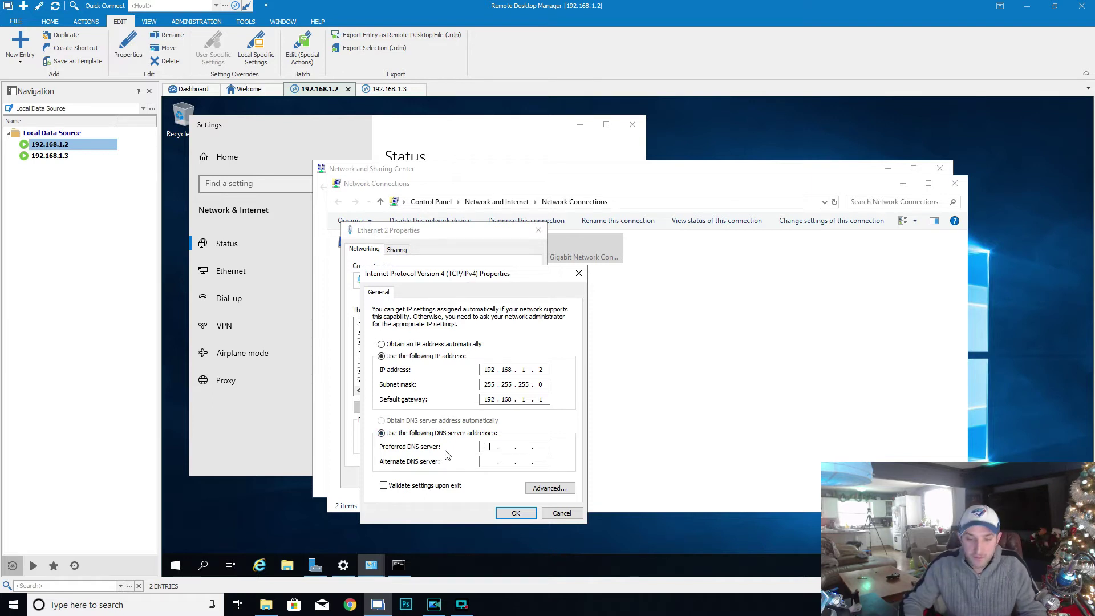
pyautogui.press('BackSpace')
pyautogui.press('BackSpace')
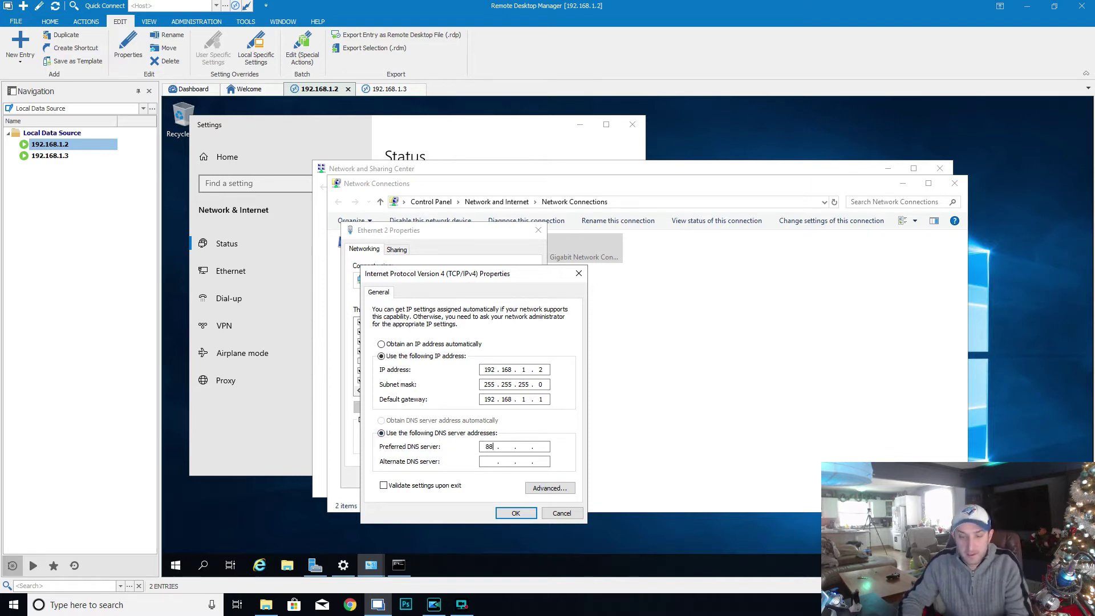
pyautogui.press('BackSpace')
pyautogui.write('.8')
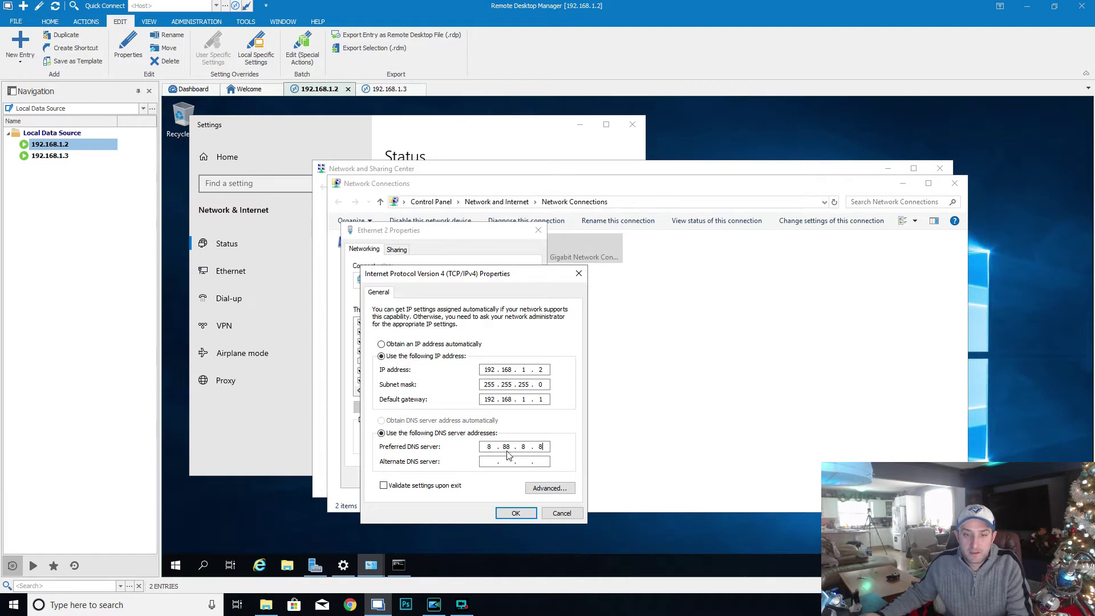
pyautogui.click(491, 462)
pyautogui.write('8.8.4.4')
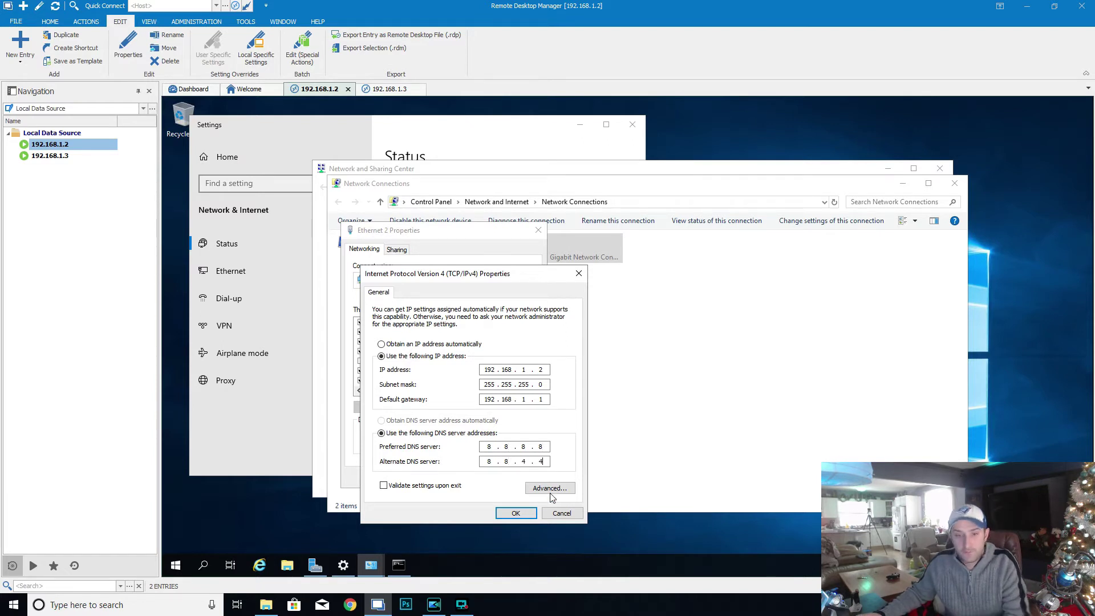
pyautogui.click(520, 513)
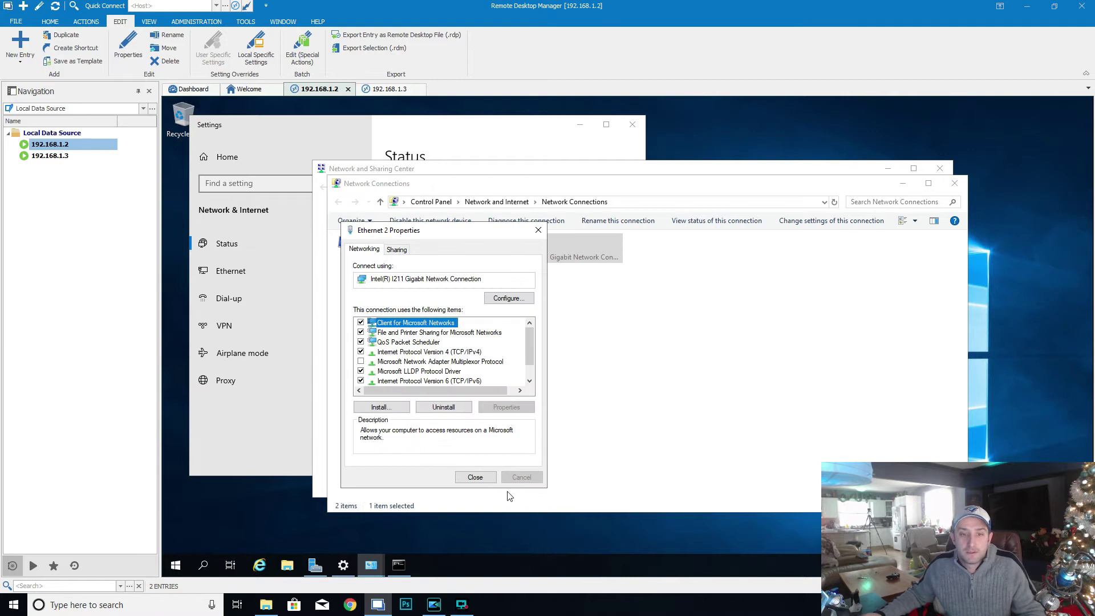
pyautogui.click(477, 477)
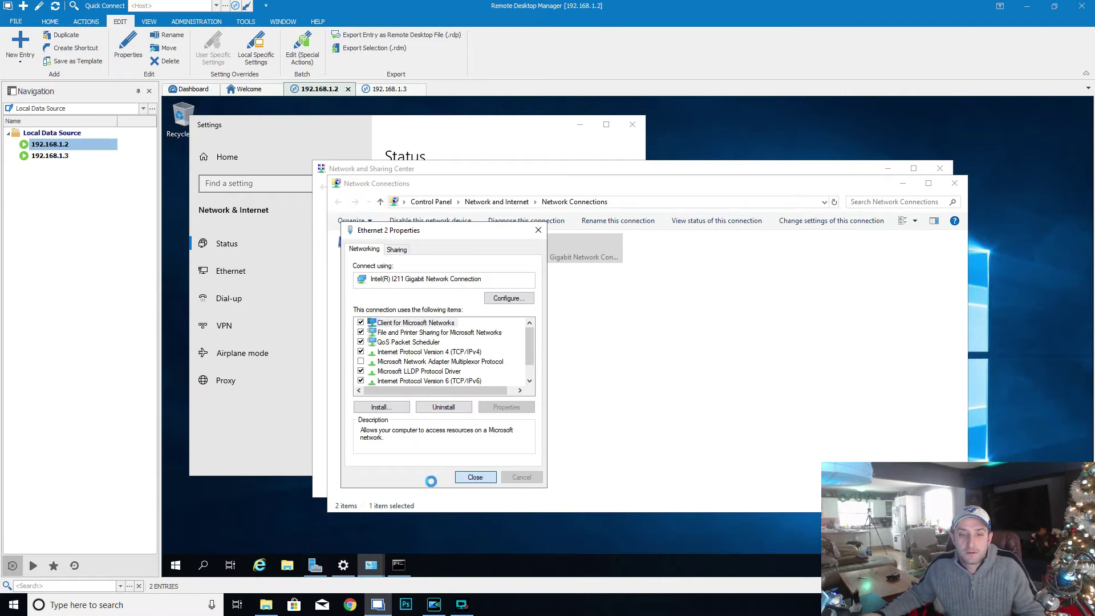
# - Check the new IPv4 configuration in Ethernet 2's network connection details
pyautogui.moveTo(393, 90); pyautogui.dragTo(315, 92)
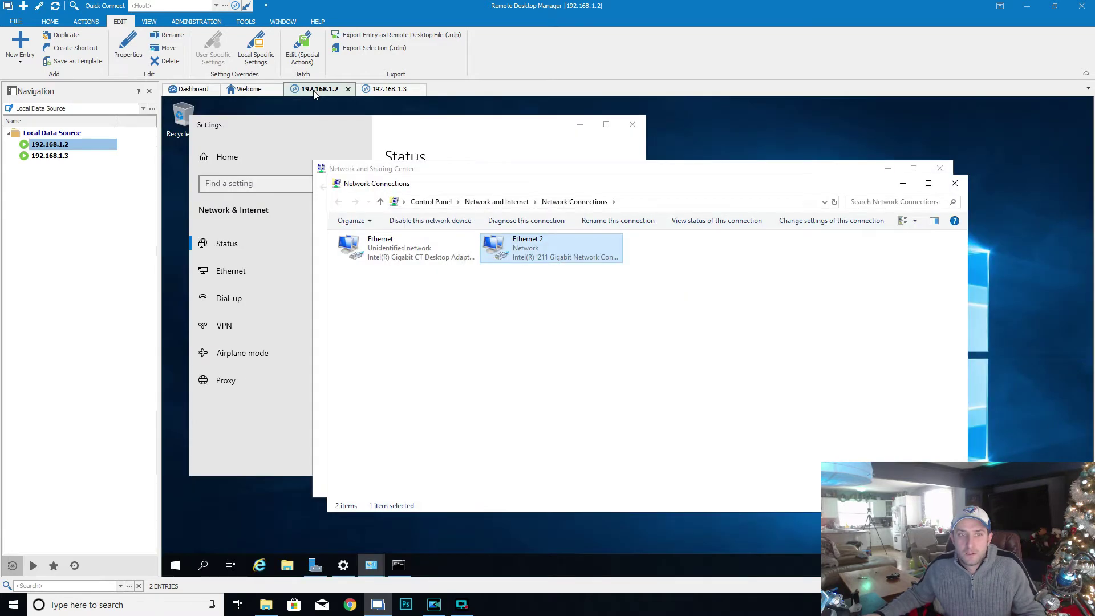
pyautogui.click(631, 361)
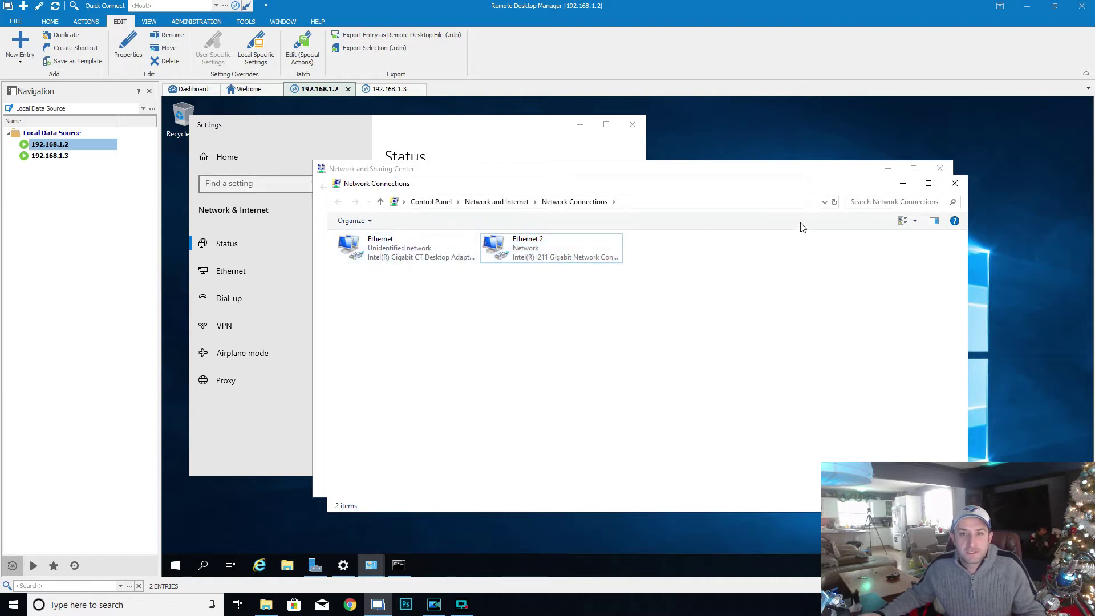
pyautogui.moveTo(785, 190); pyautogui.dragTo(636, 238)
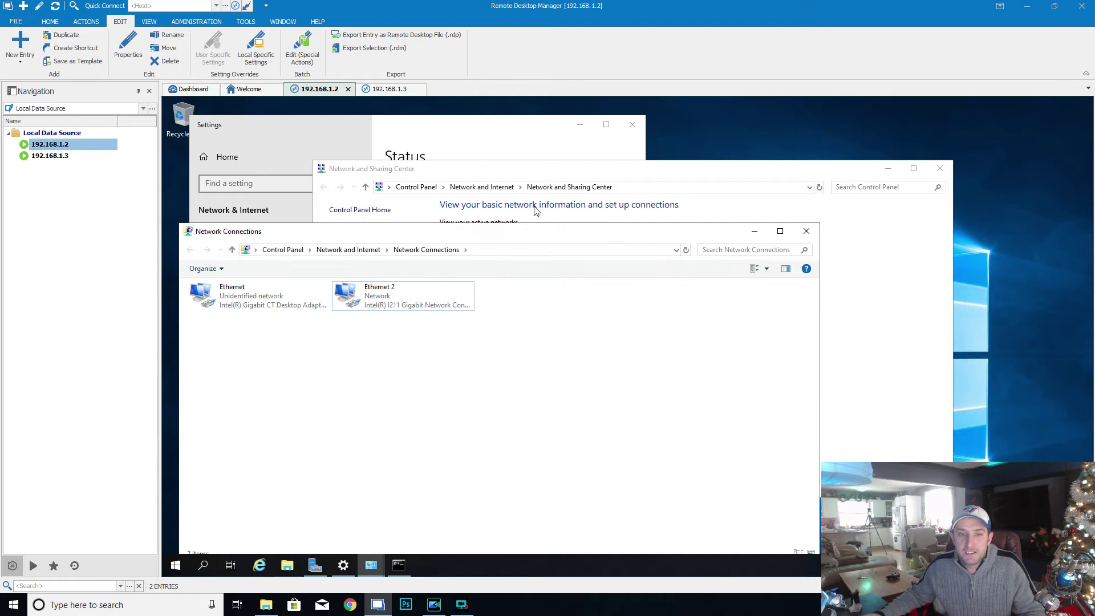
pyautogui.rightClick(399, 291)
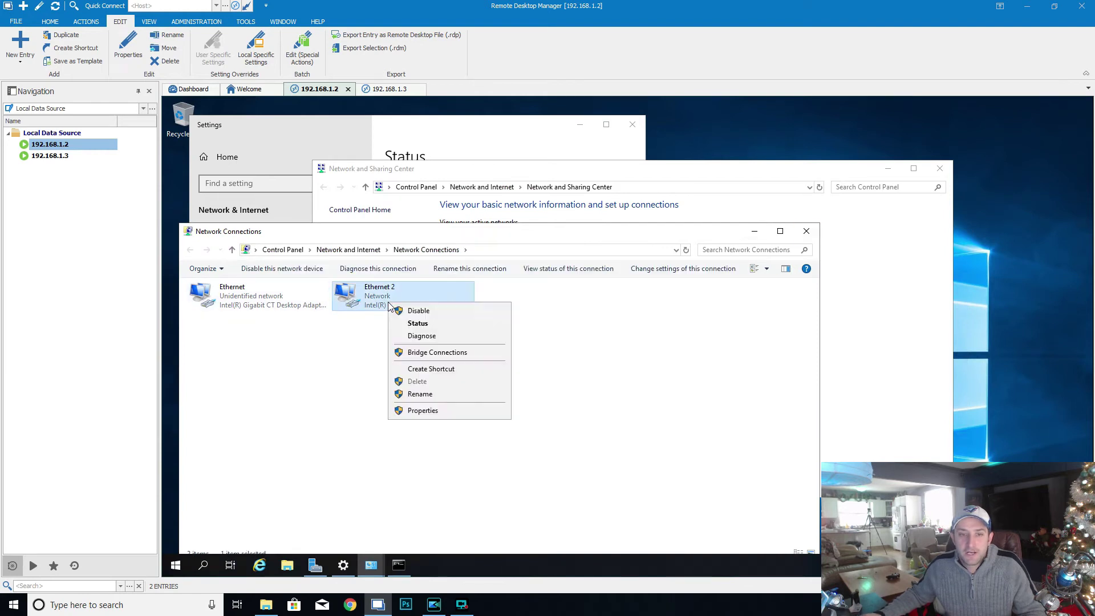
pyautogui.click(412, 320)
pyautogui.click(566, 324)
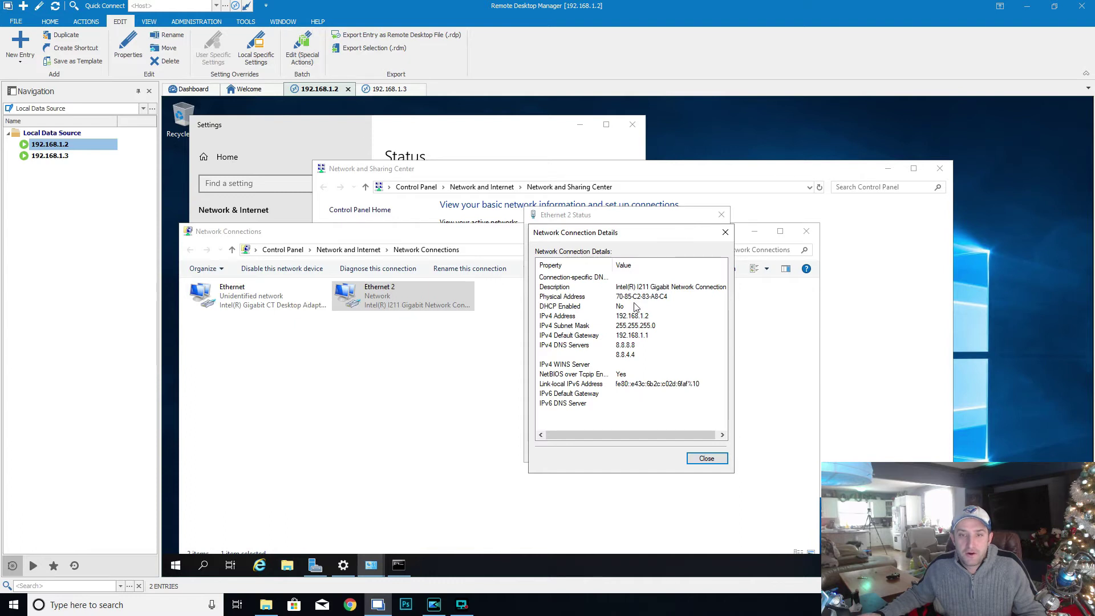
# - Switch to the 192.168.1.3 server and open the properties of its Ethernet 2 adapter
pyautogui.click(385, 89)
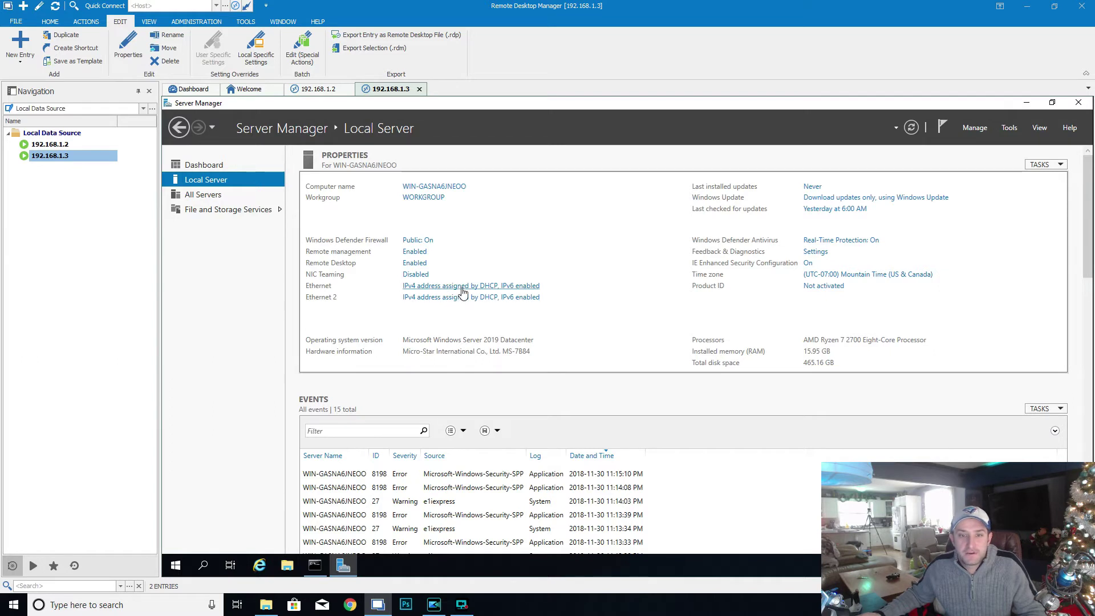
pyautogui.click(970, 548)
pyautogui.scroll(-3, 399, 381)
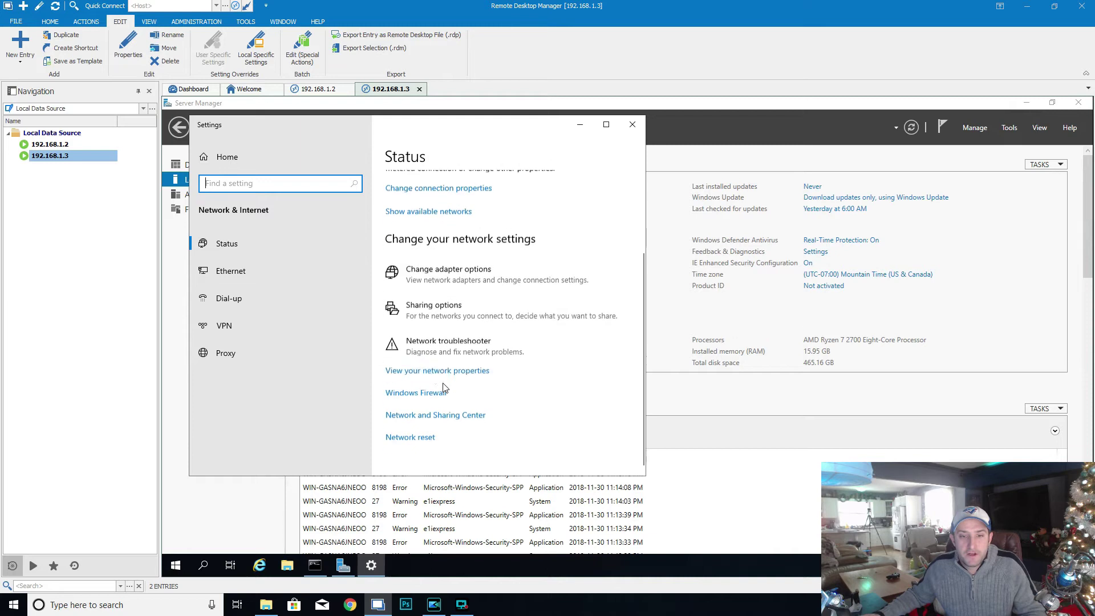
pyautogui.click(455, 417)
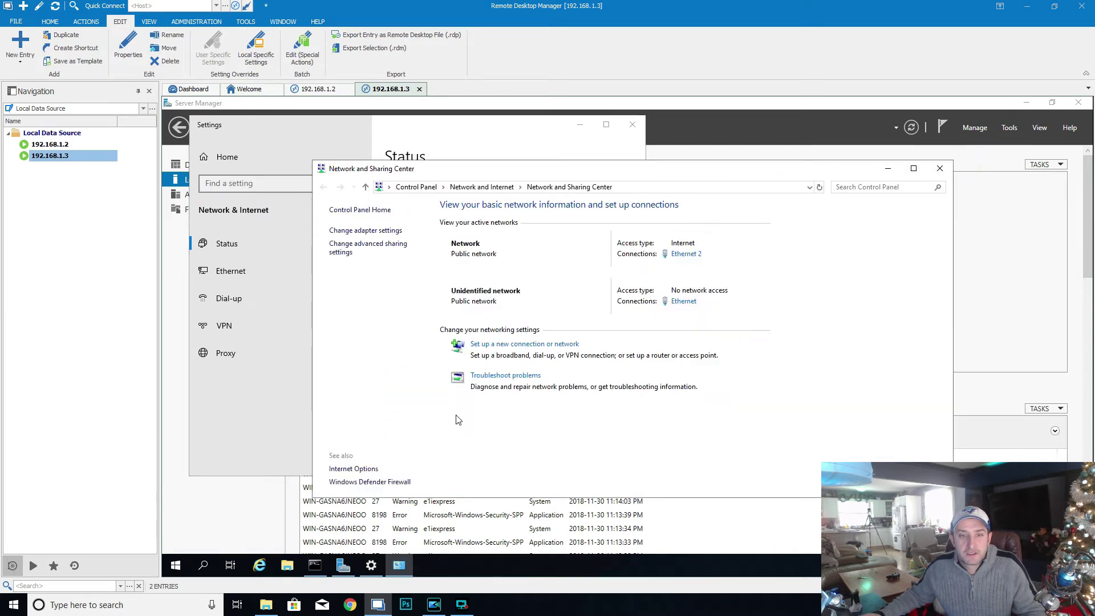
pyautogui.click(363, 230)
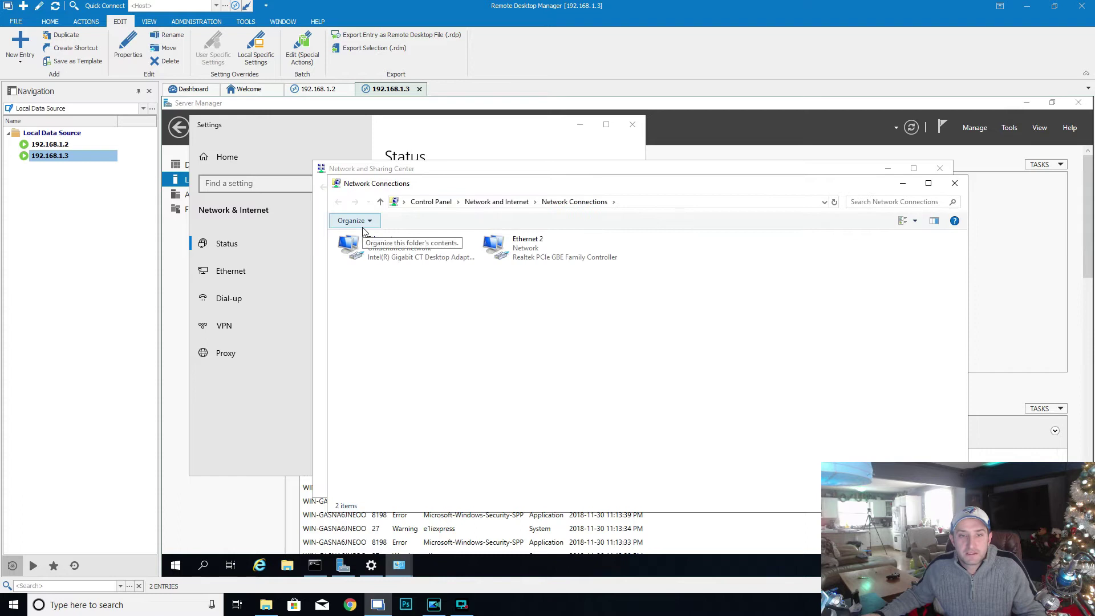
pyautogui.click(538, 251)
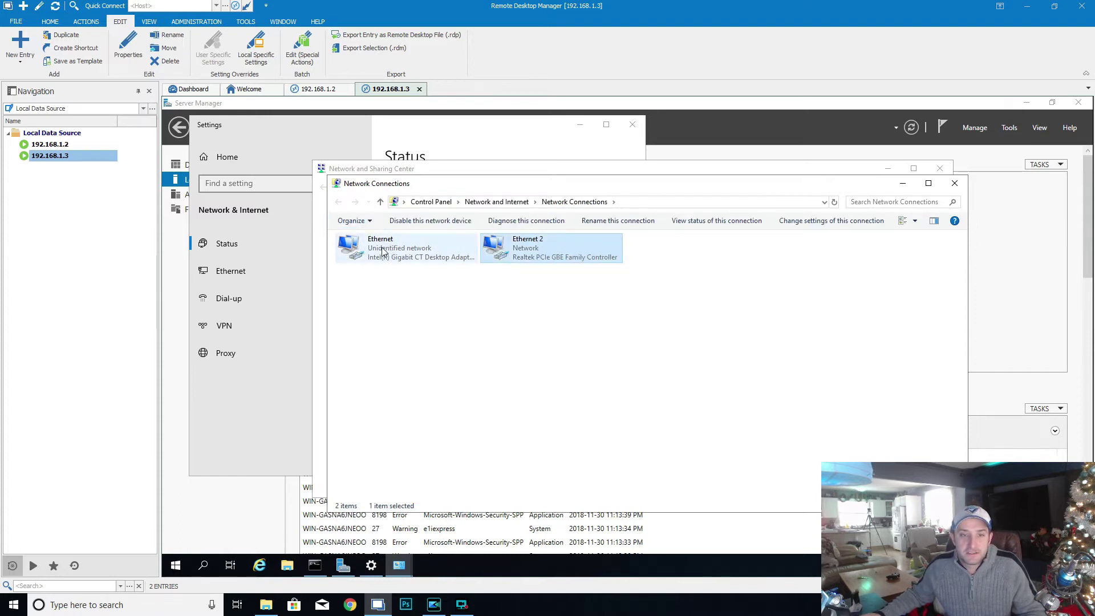
pyautogui.rightClick(537, 252)
pyautogui.click(576, 366)
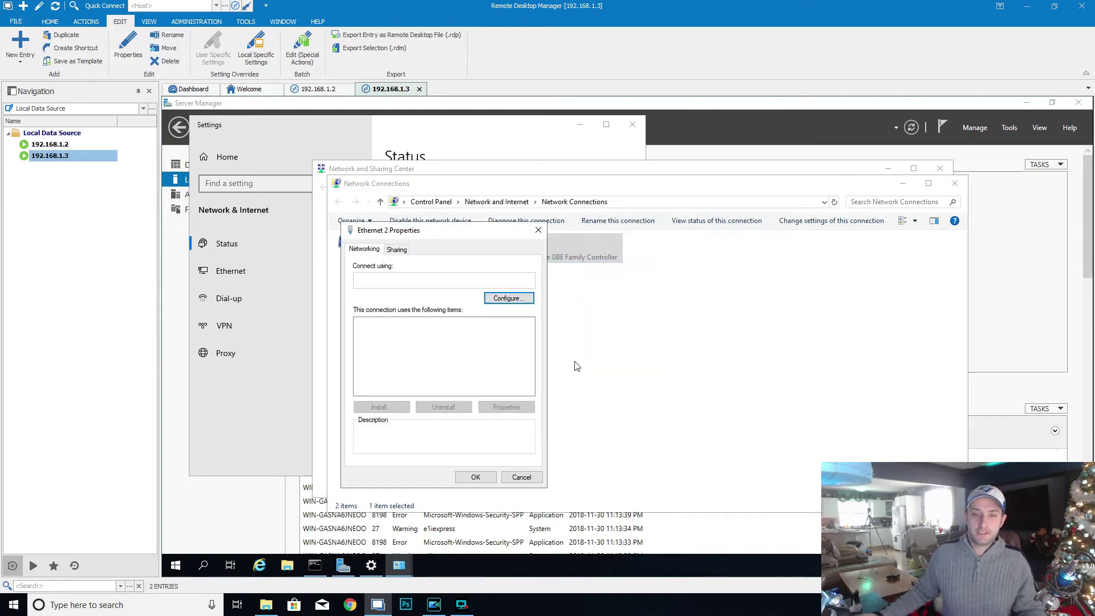
# - Give Ethernet 2 the static IPv4 address 192.168.1.3, mask 255.255.255.0, gateway 192.168.1.1 and DNS servers 8.8.8.8 and 8.8.4.4, and apply the settings
pyautogui.click(444, 352)
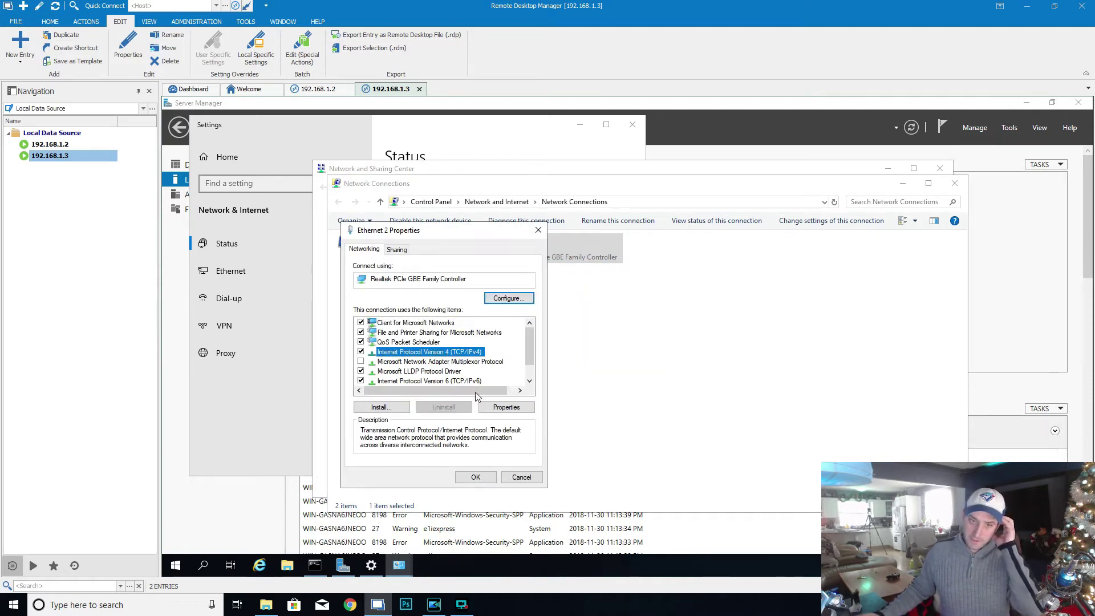
pyautogui.click(517, 412)
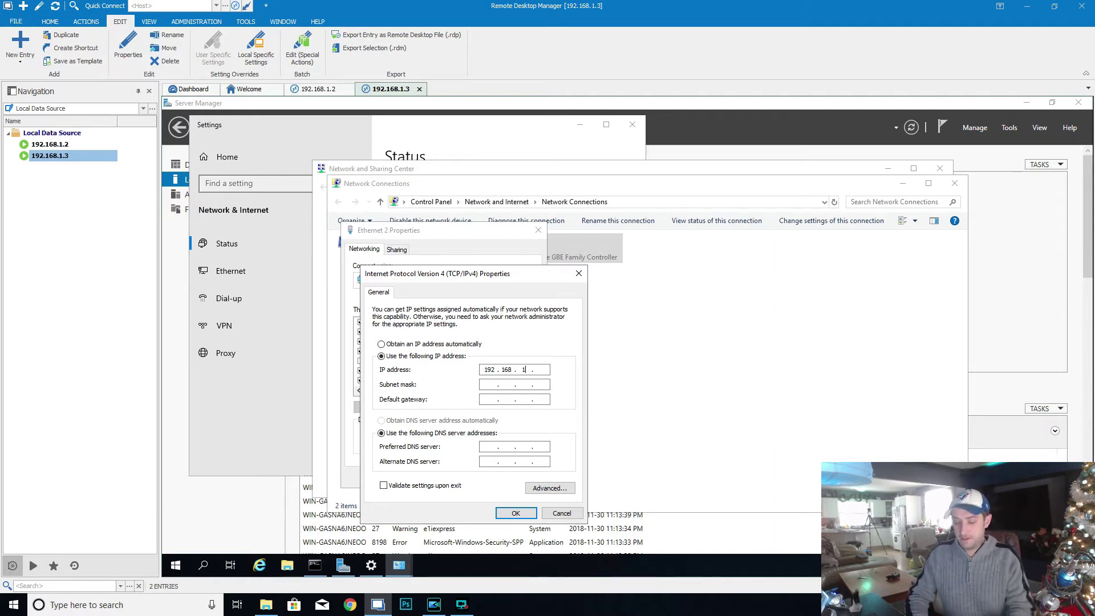
pyautogui.press('Tab')
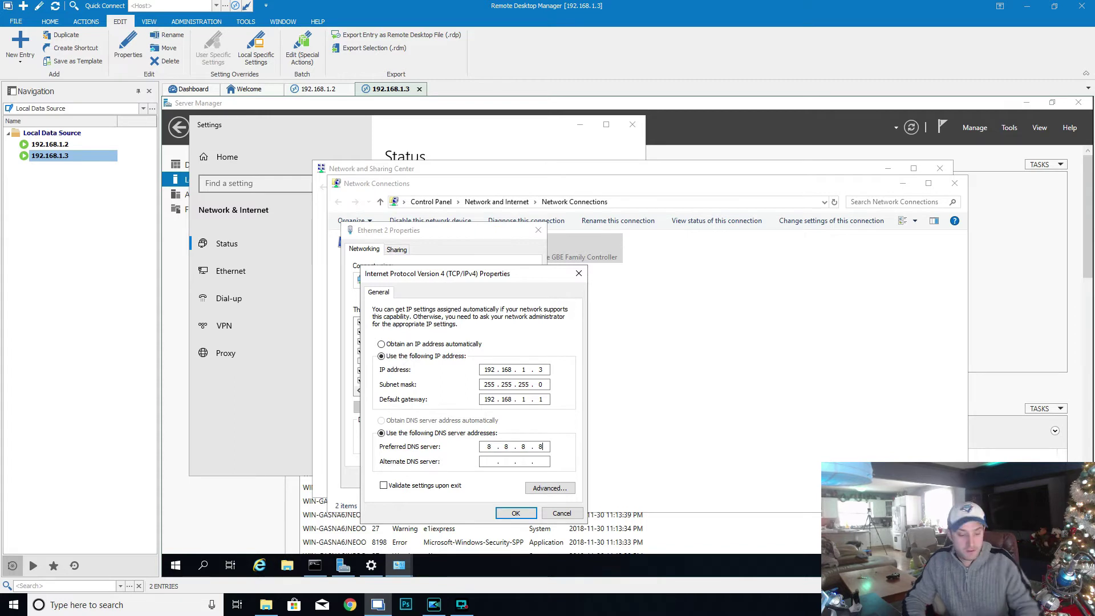
pyautogui.write('4.4')
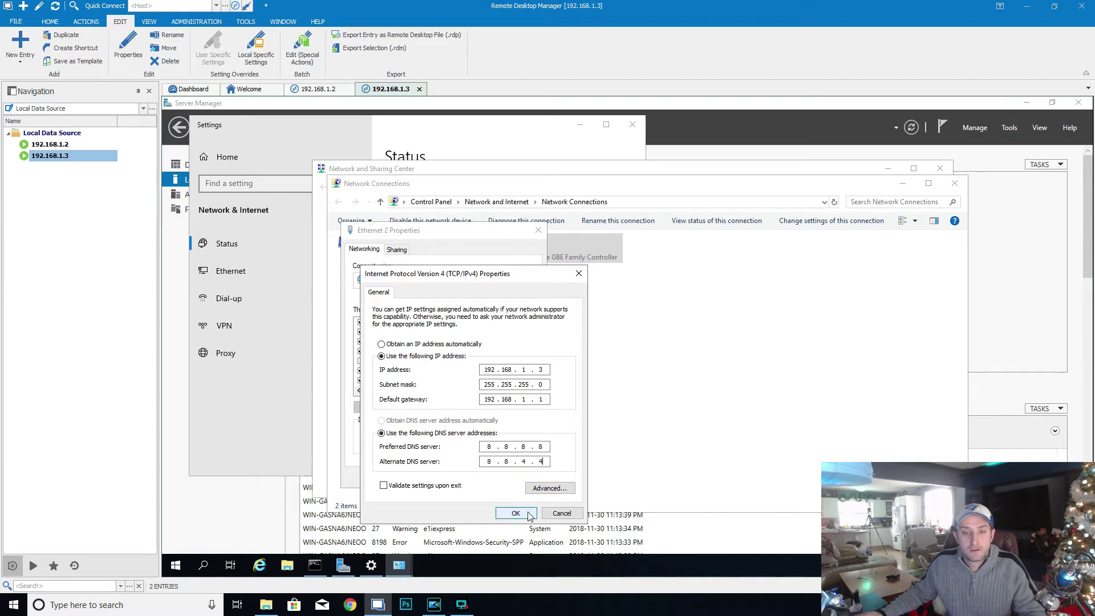
pyautogui.click(516, 513)
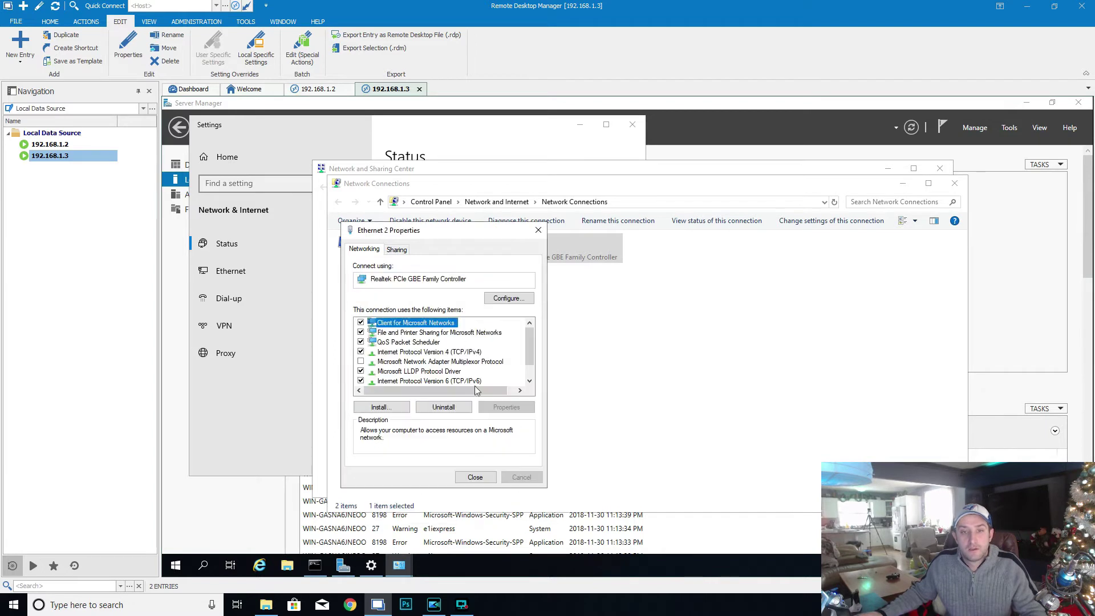
pyautogui.click(475, 482)
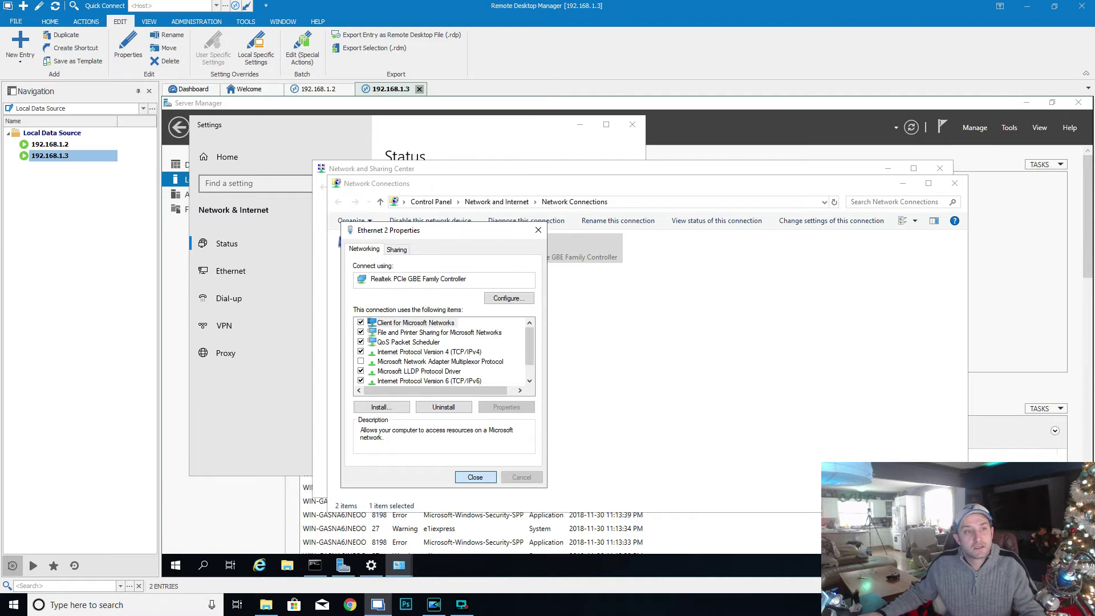
# - Close the hanging 192.168.1.3 session and reconnect to that server
pyautogui.click(420, 89)
pyautogui.doubleClick(65, 157)
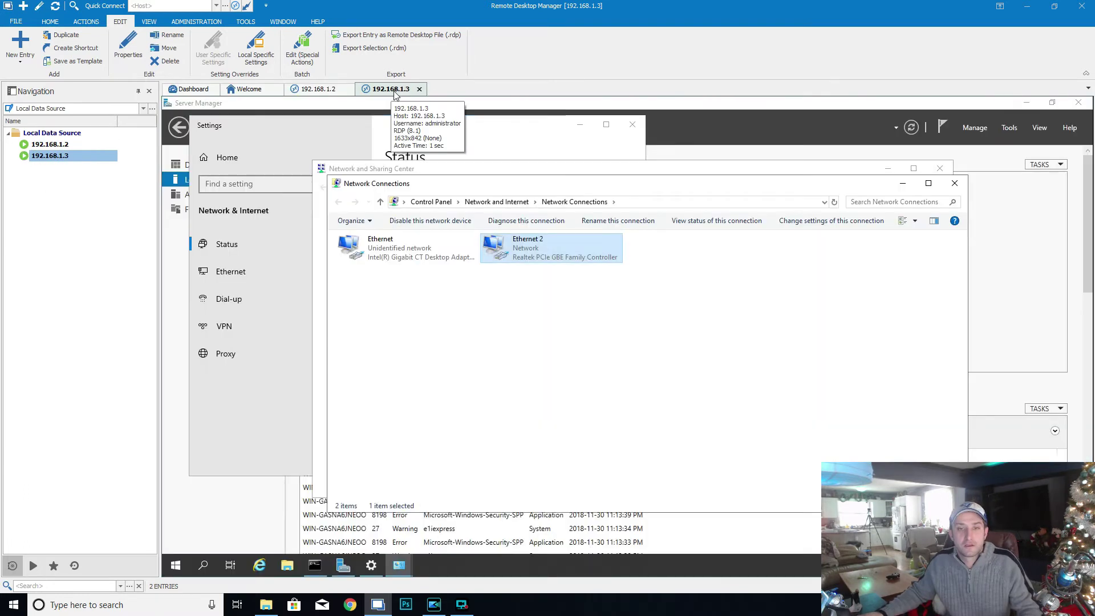
pyautogui.click(564, 353)
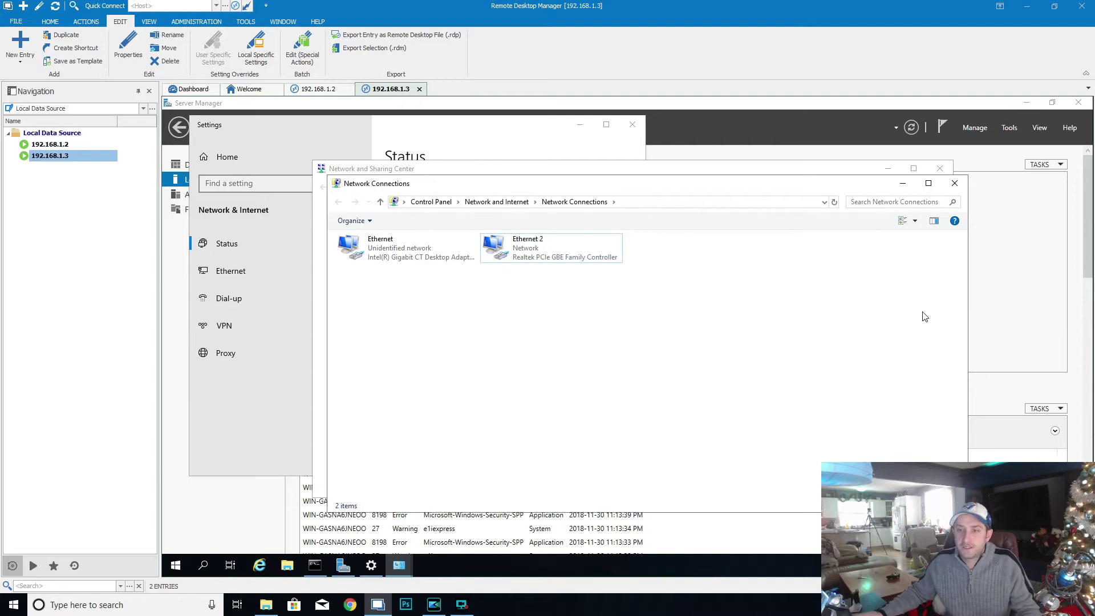
# - Close the network connection, sharing and settings windows to return to the local server's properties in Server Manager
pyautogui.click(956, 184)
pyautogui.click(941, 170)
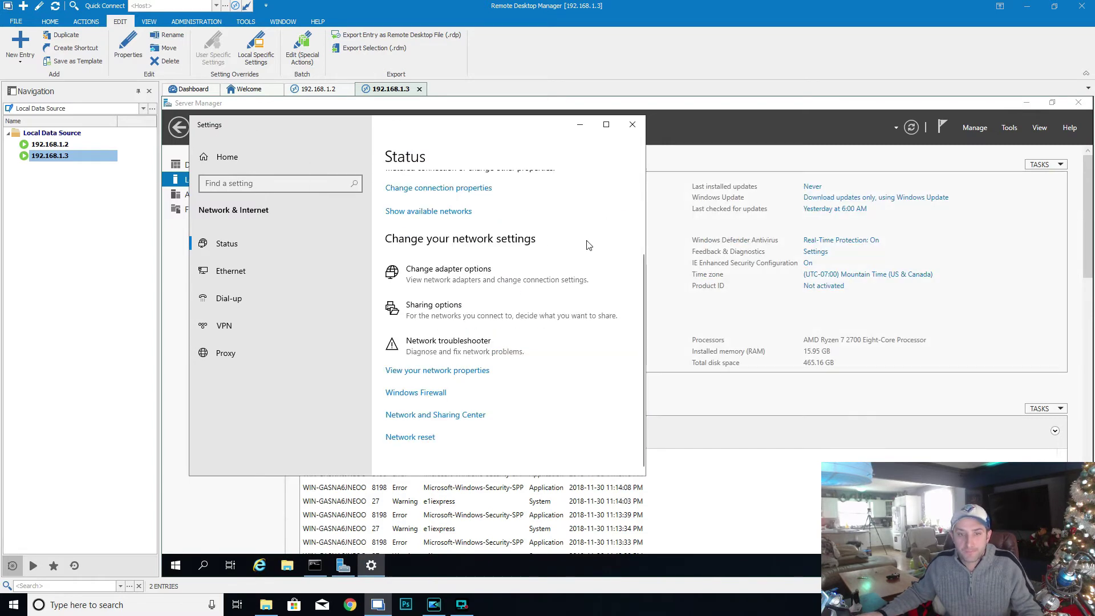
pyautogui.click(633, 124)
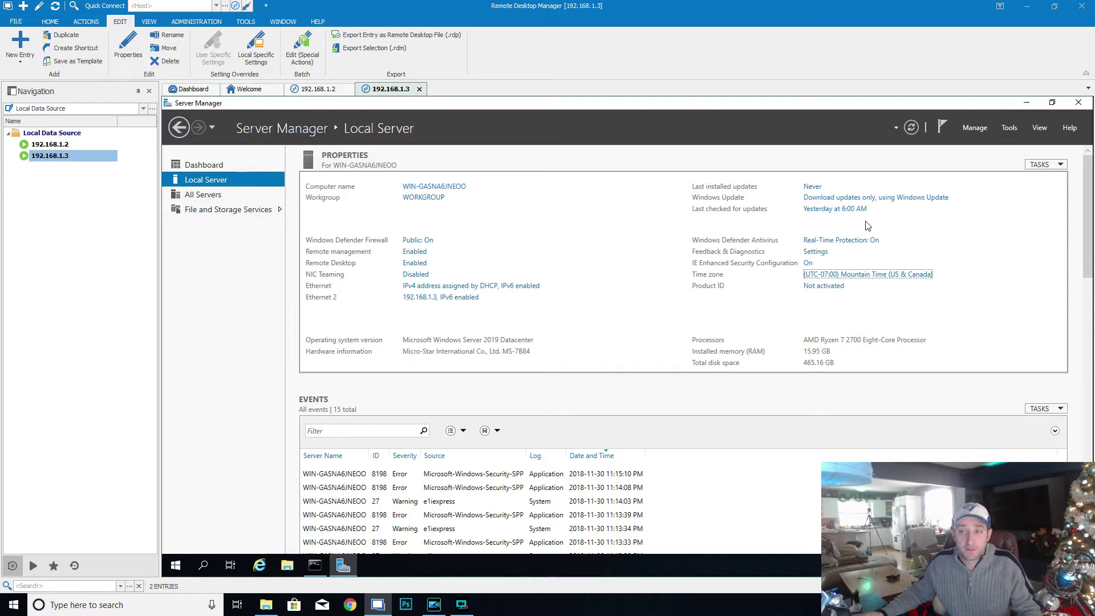
pyautogui.click(961, 400)
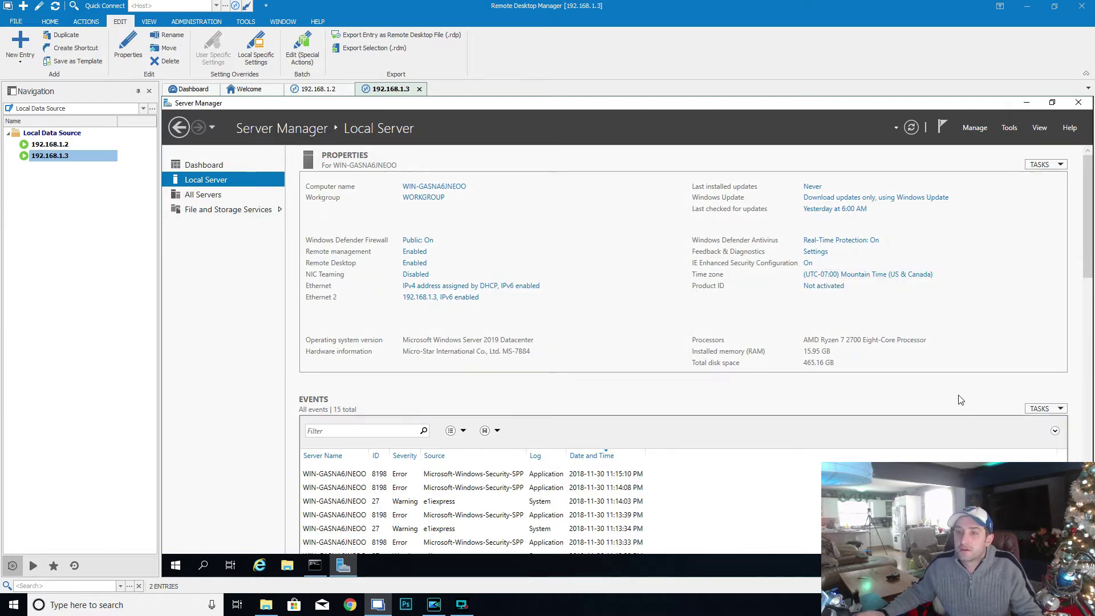
# - Start adding roles and features to the local server and select the Hyper-V role with its required management tools
pyautogui.click(980, 125)
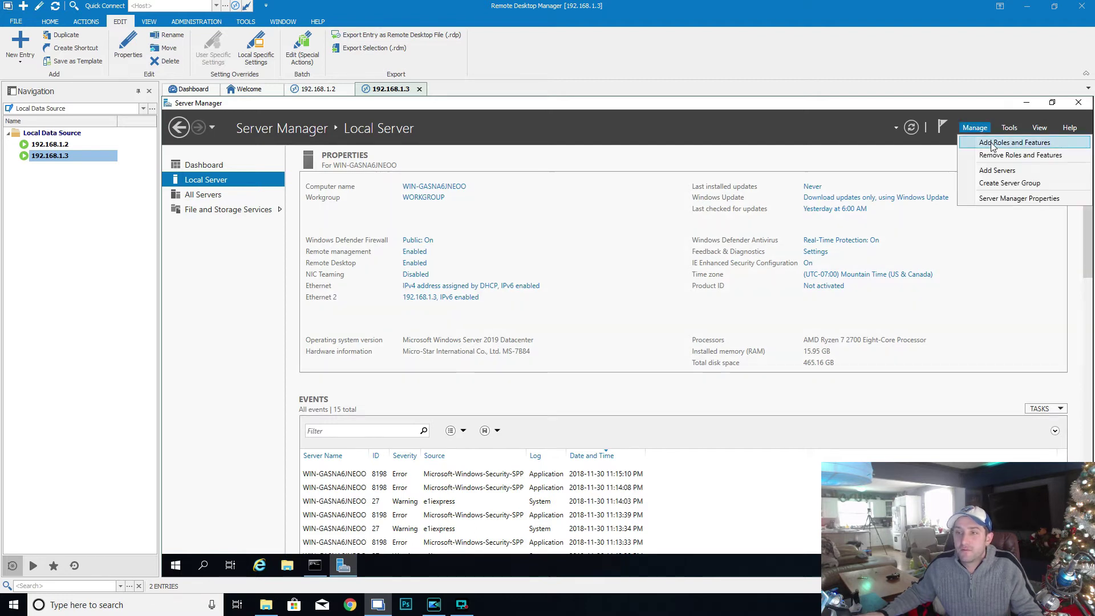
pyautogui.click(992, 143)
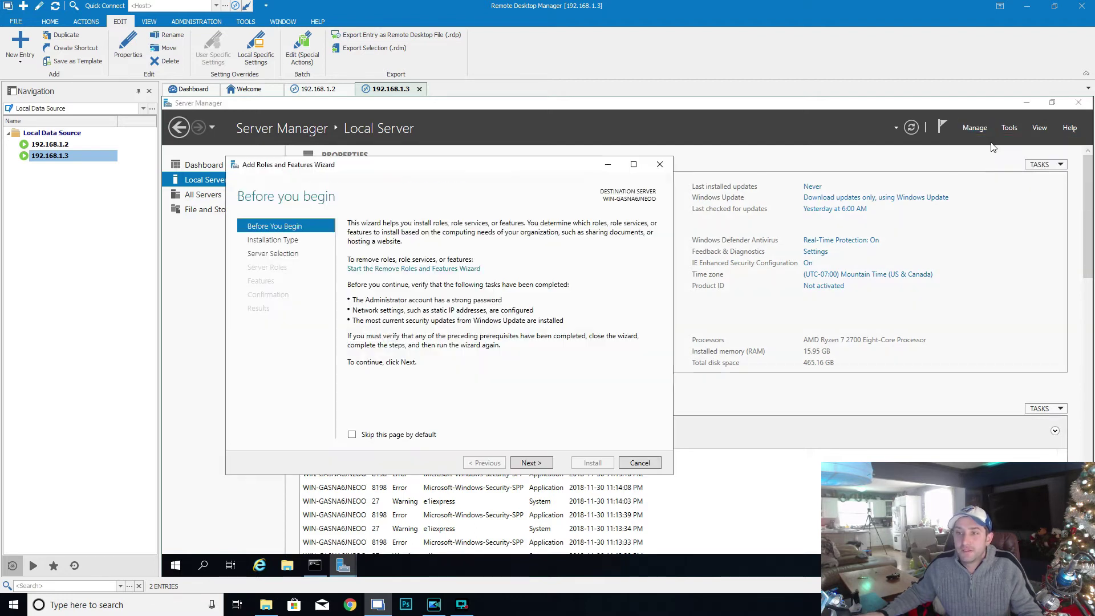
pyautogui.click(533, 464)
pyautogui.click(534, 464)
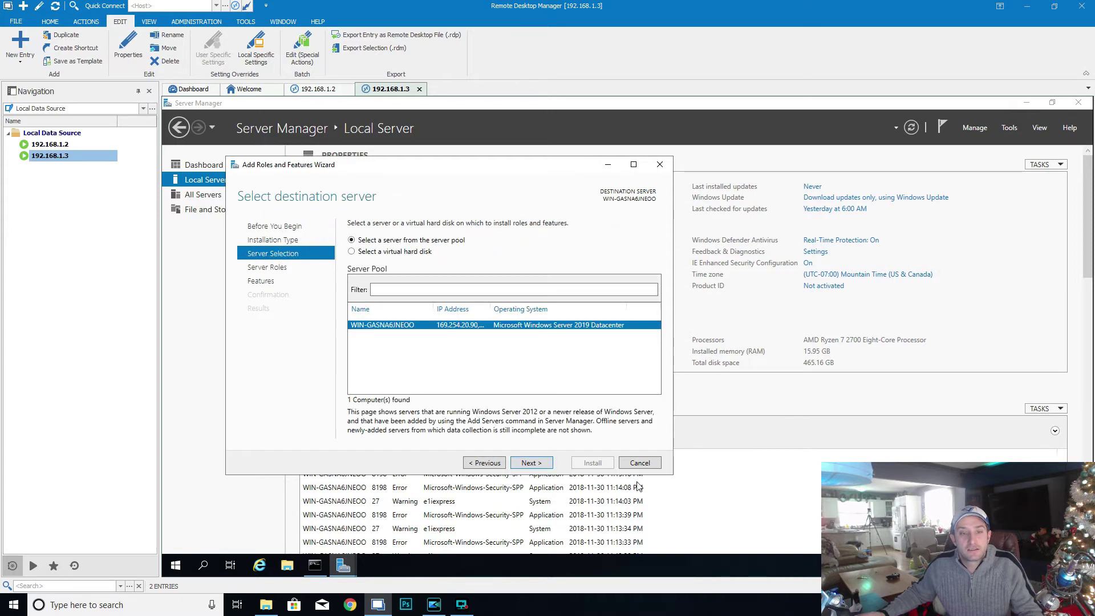
pyautogui.click(531, 463)
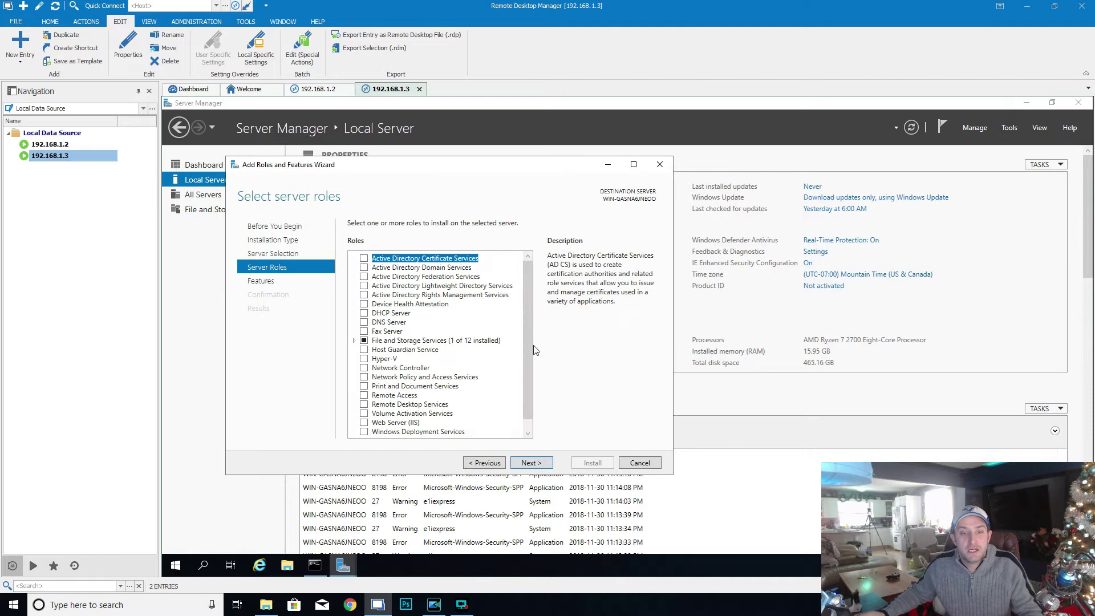
pyautogui.click(364, 359)
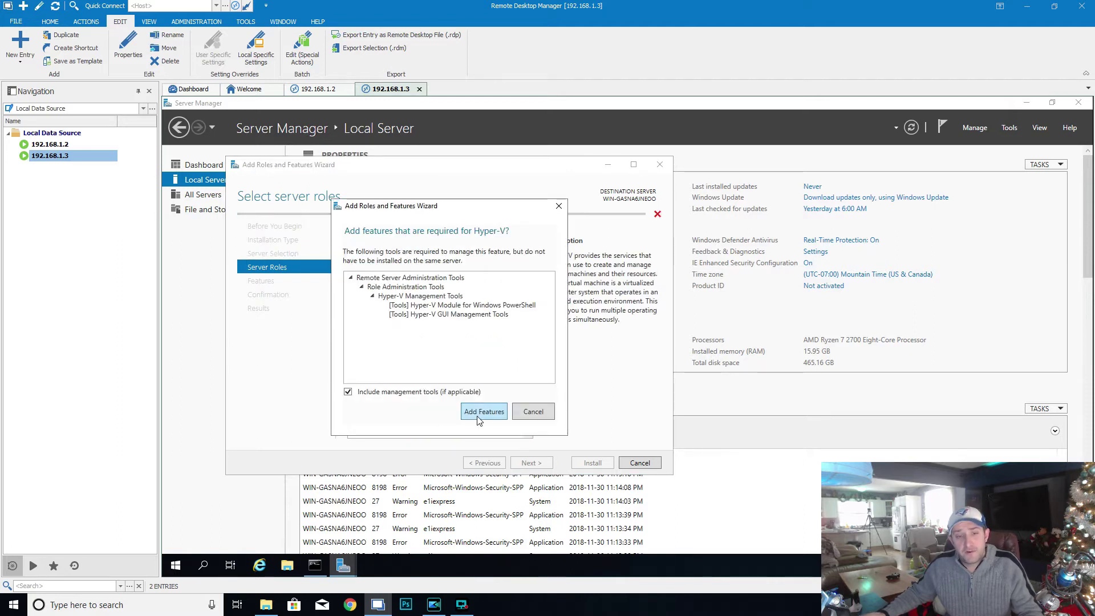
pyautogui.click(482, 412)
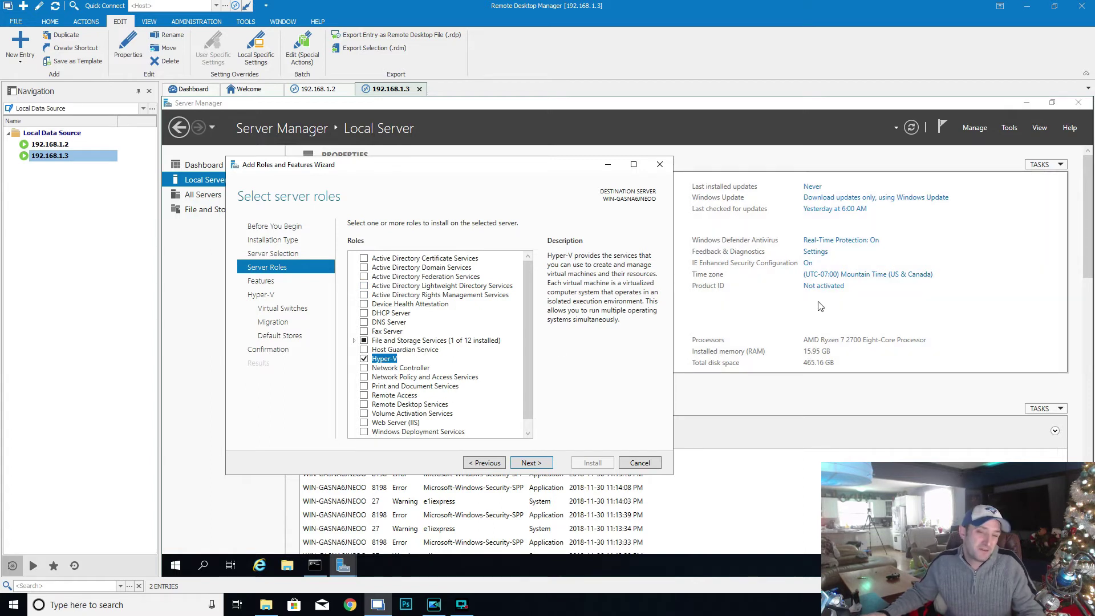
# - Add no extra features and leave both network adapters unselected for Hyper-V virtual switches
pyautogui.click(546, 464)
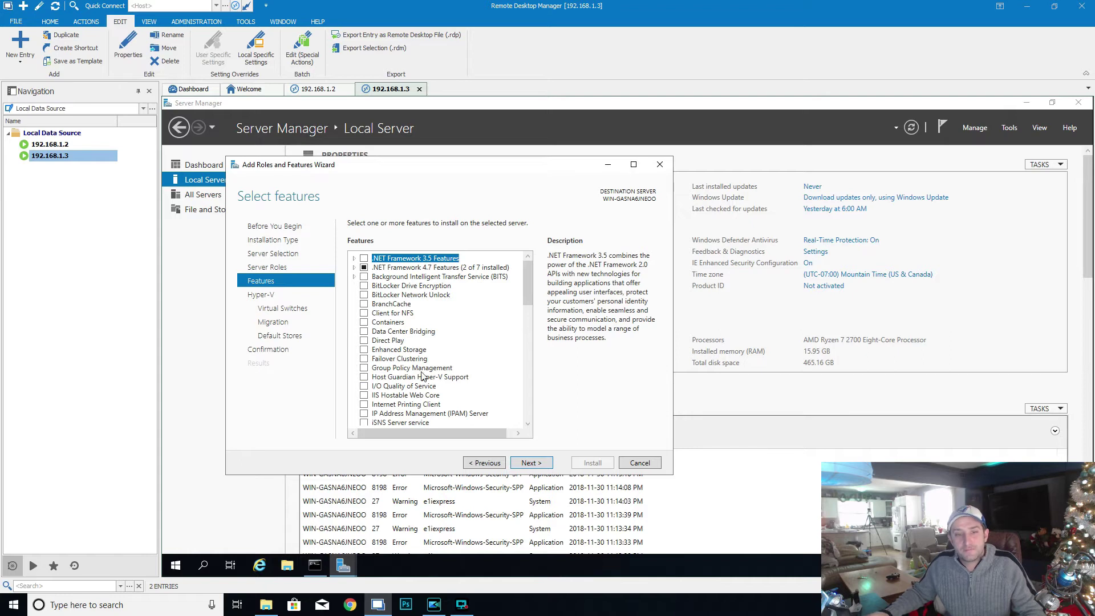
pyautogui.scroll(-5, 437, 419)
pyautogui.scroll(5, 436, 420)
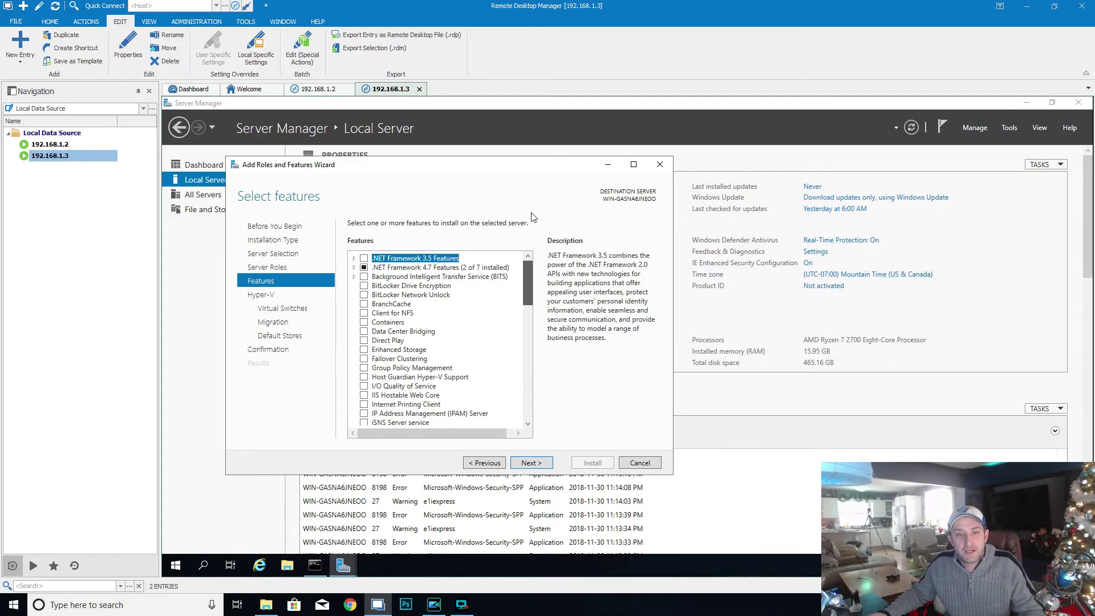
pyautogui.click(547, 463)
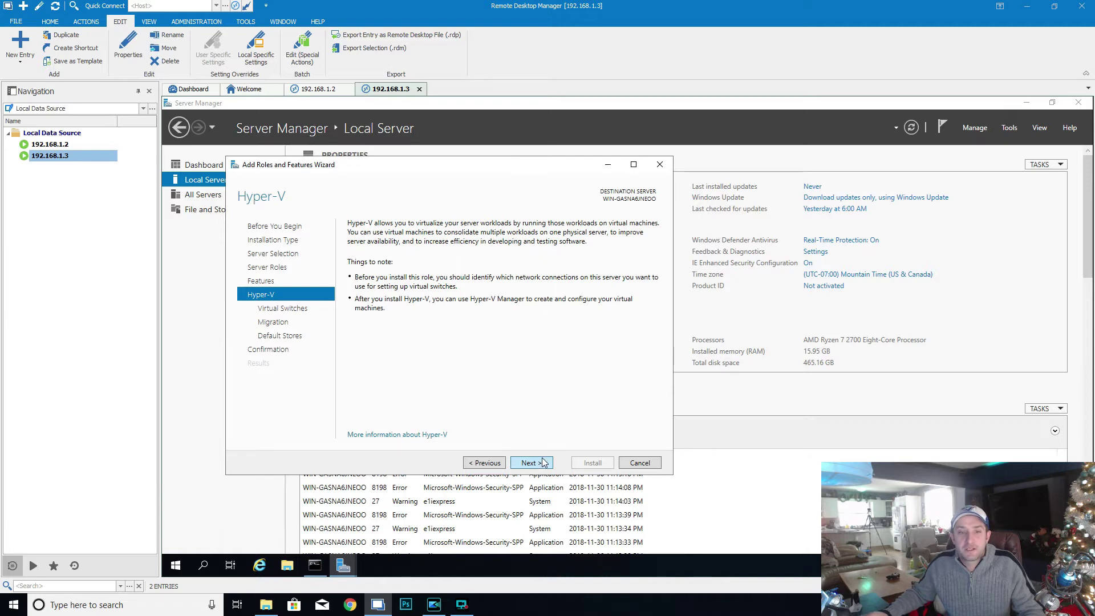
pyautogui.click(544, 463)
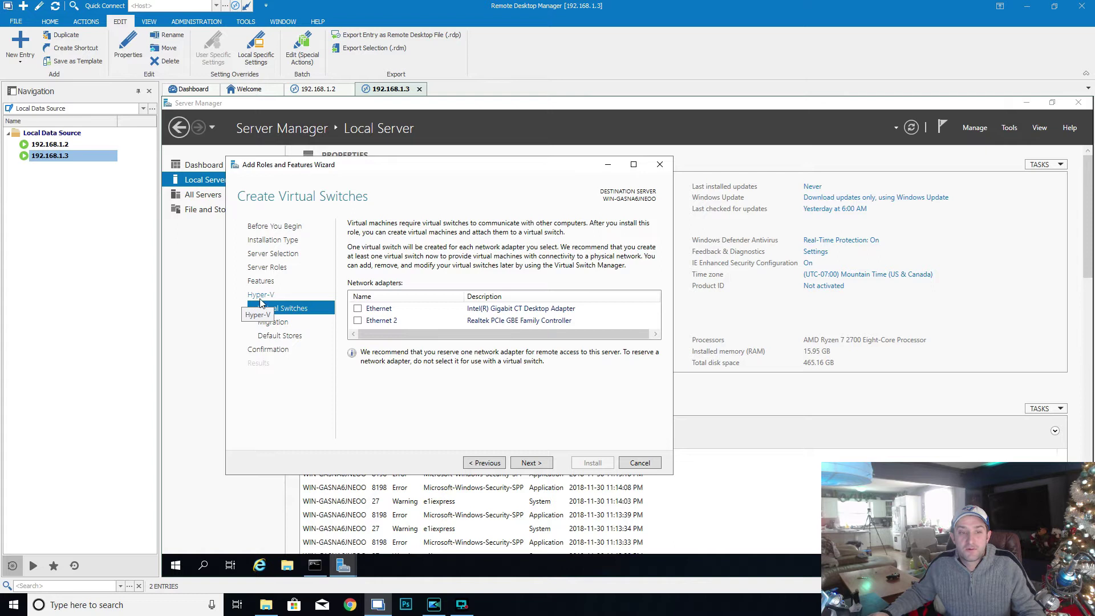
pyautogui.click(540, 465)
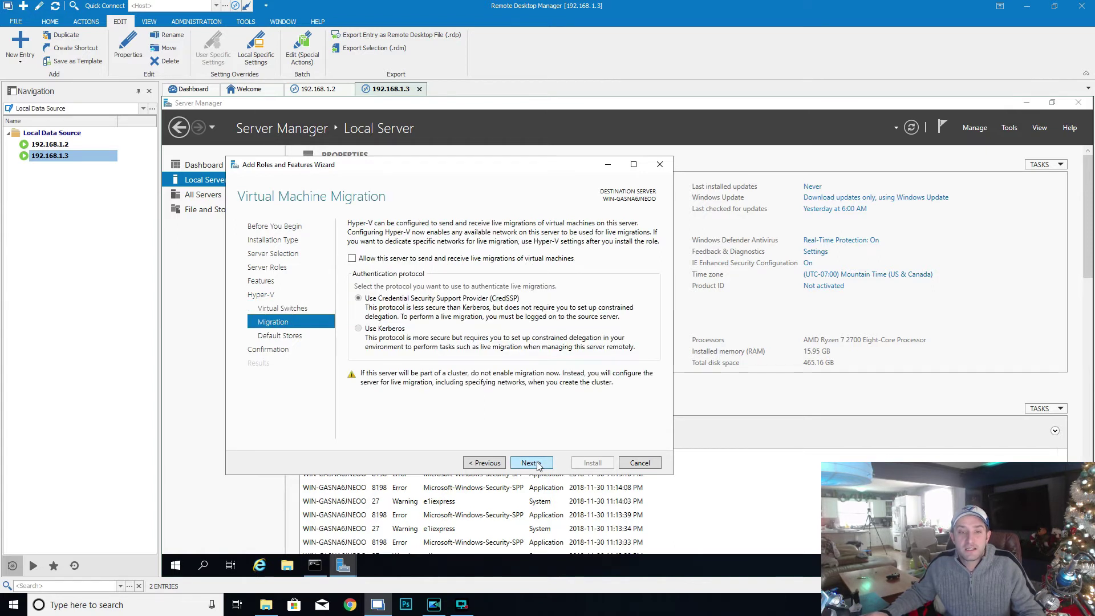
# - Allow the server to send and receive live migrations of virtual machines, and accept the default storage locations
pyautogui.click(426, 260)
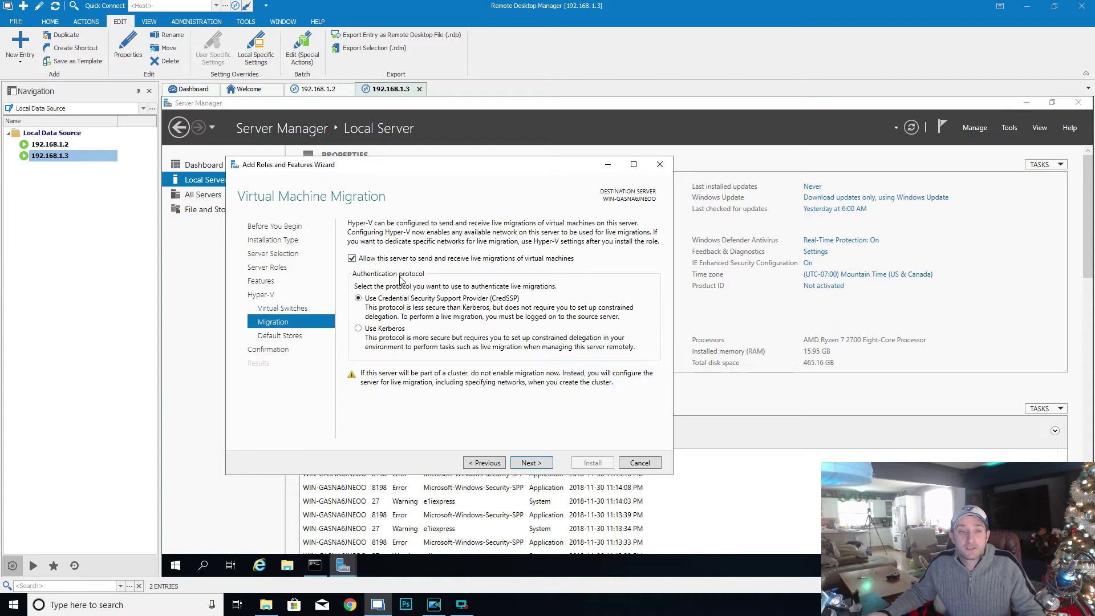
pyautogui.click(548, 464)
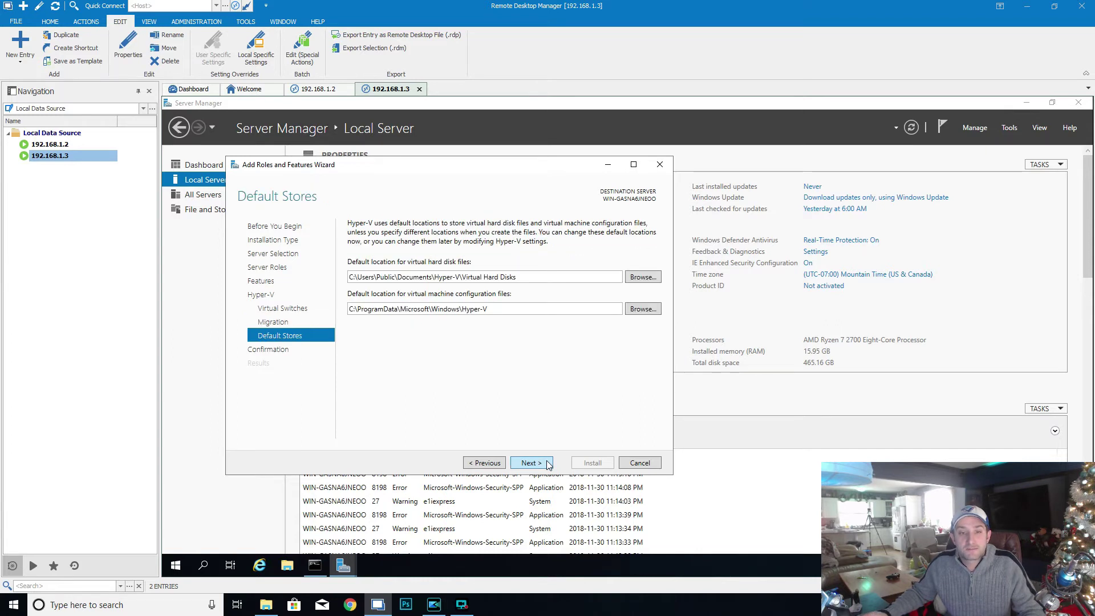
pyautogui.click(547, 465)
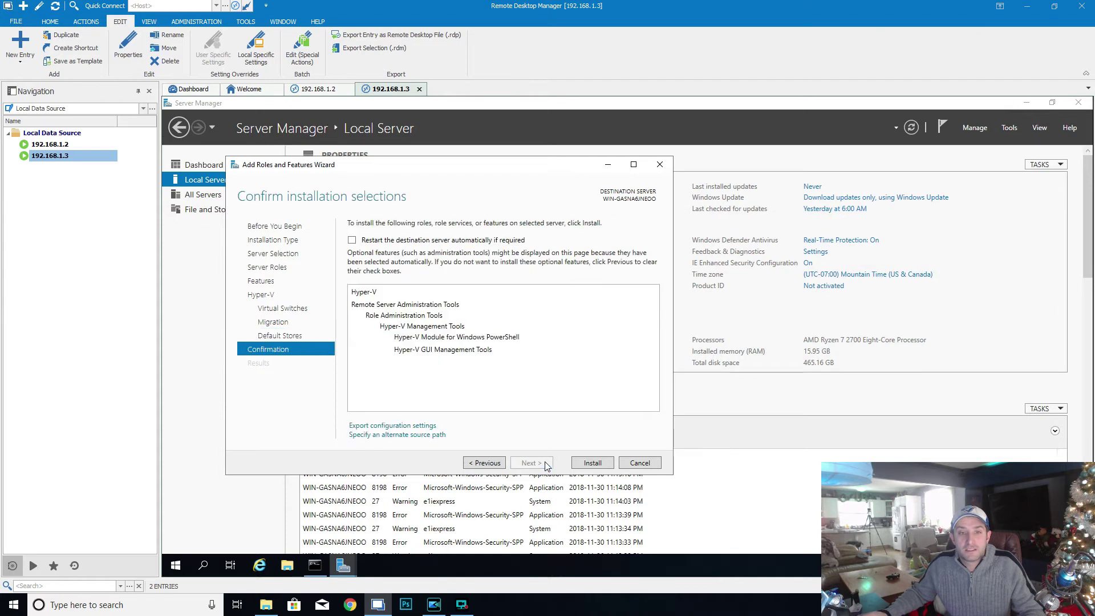
# - Allow the destination server to restart automatically if required and install the Hyper-V role
pyautogui.click(367, 242)
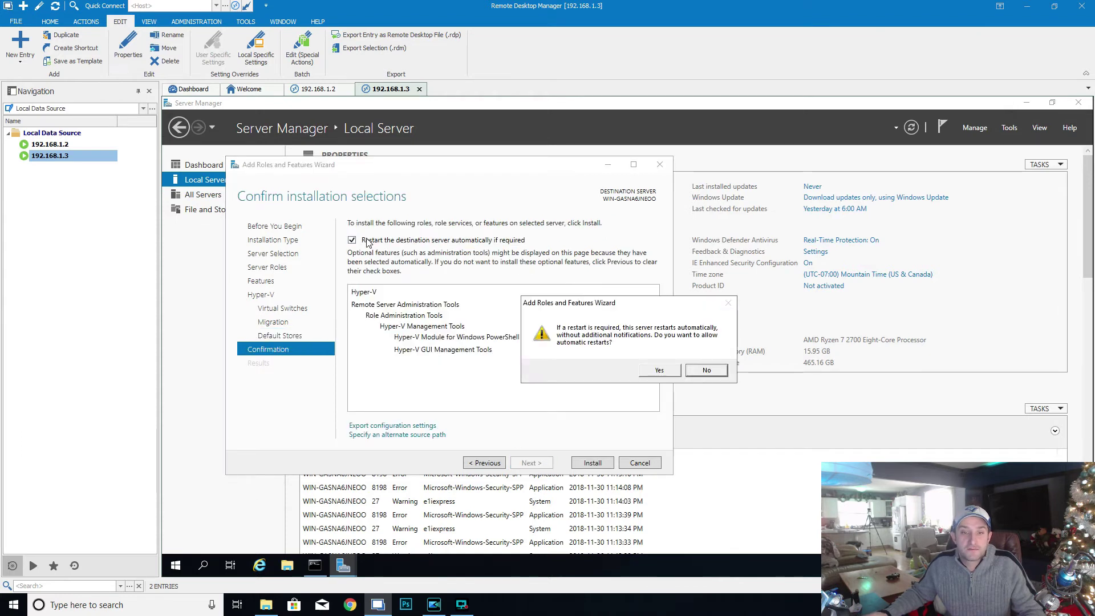
pyautogui.click(666, 372)
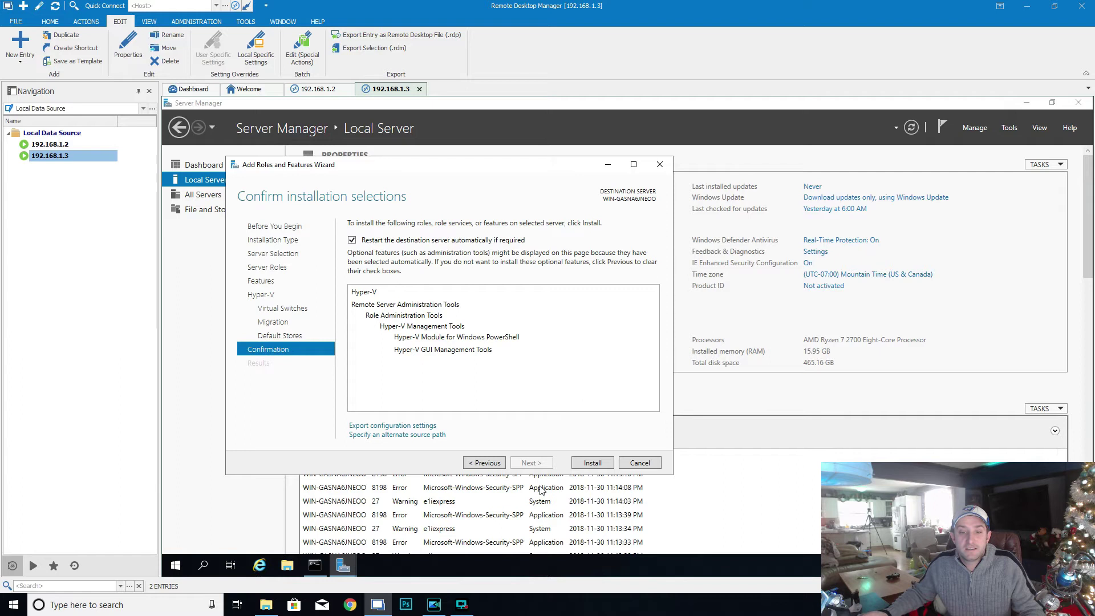
pyautogui.click(595, 464)
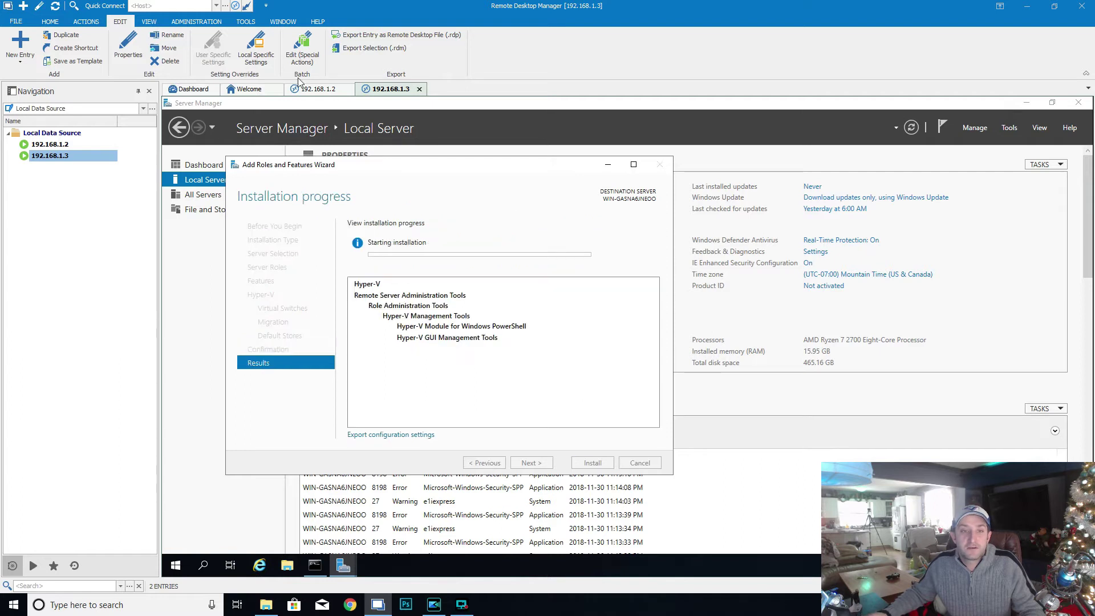
# - Switch to the 192.168.1.2 session, close its open network and settings windows, and bring up Server Manager
pyautogui.click(314, 89)
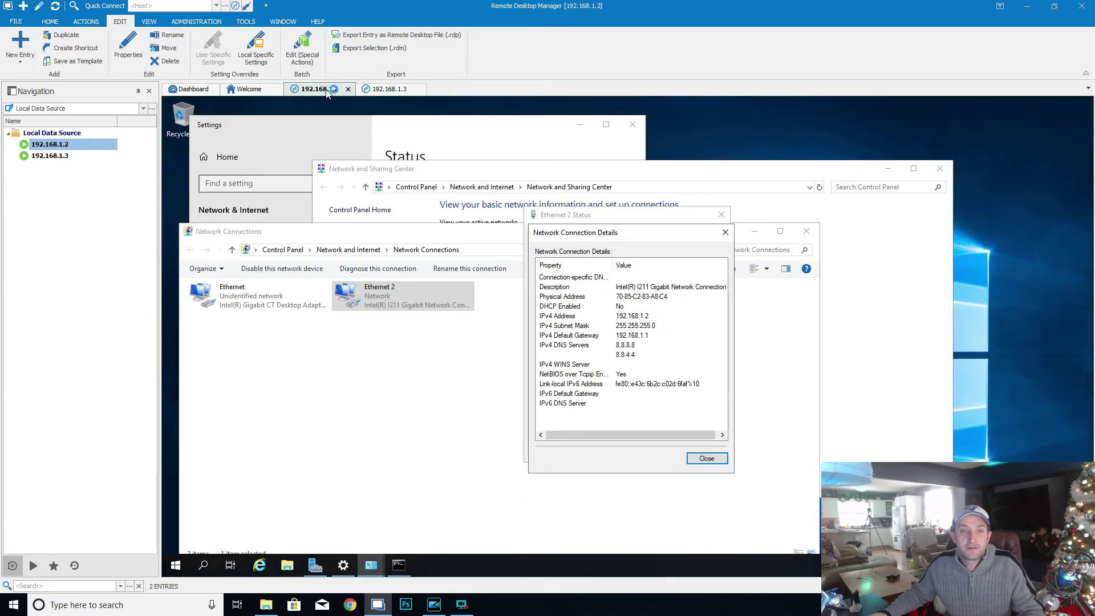
pyautogui.click(725, 232)
pyautogui.click(721, 215)
pyautogui.click(808, 231)
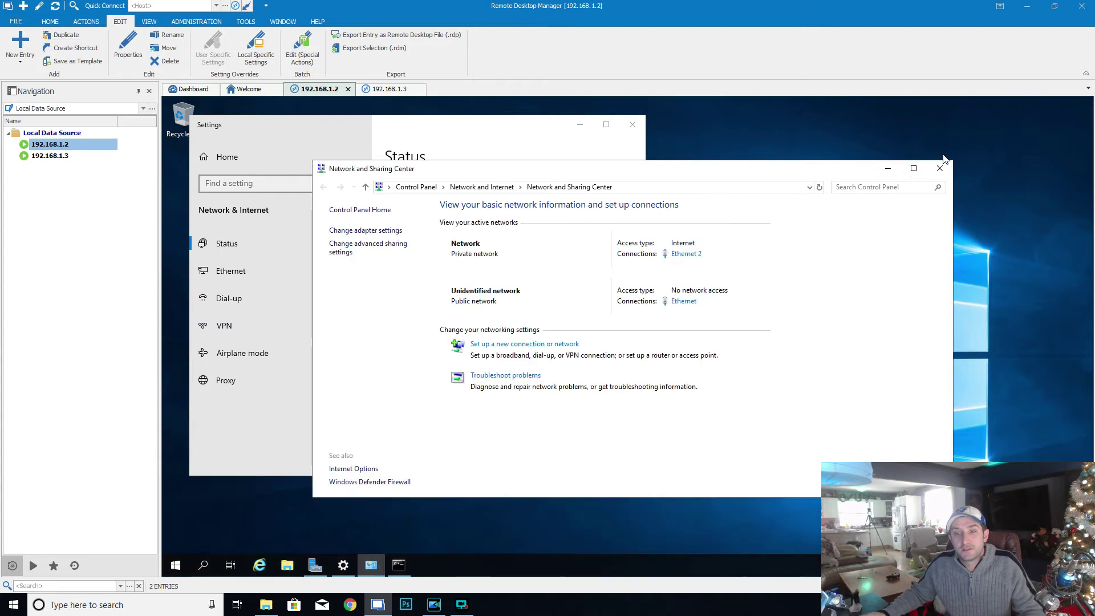
pyautogui.click(940, 168)
pyautogui.click(633, 124)
pyautogui.click(322, 574)
pyautogui.rightClick(321, 569)
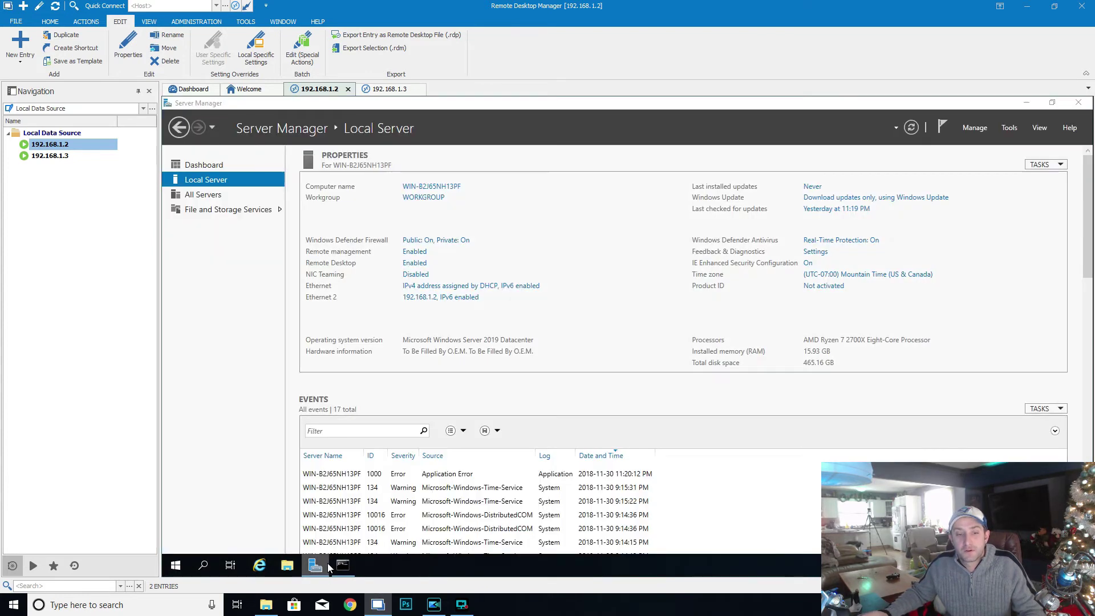
pyautogui.click(312, 519)
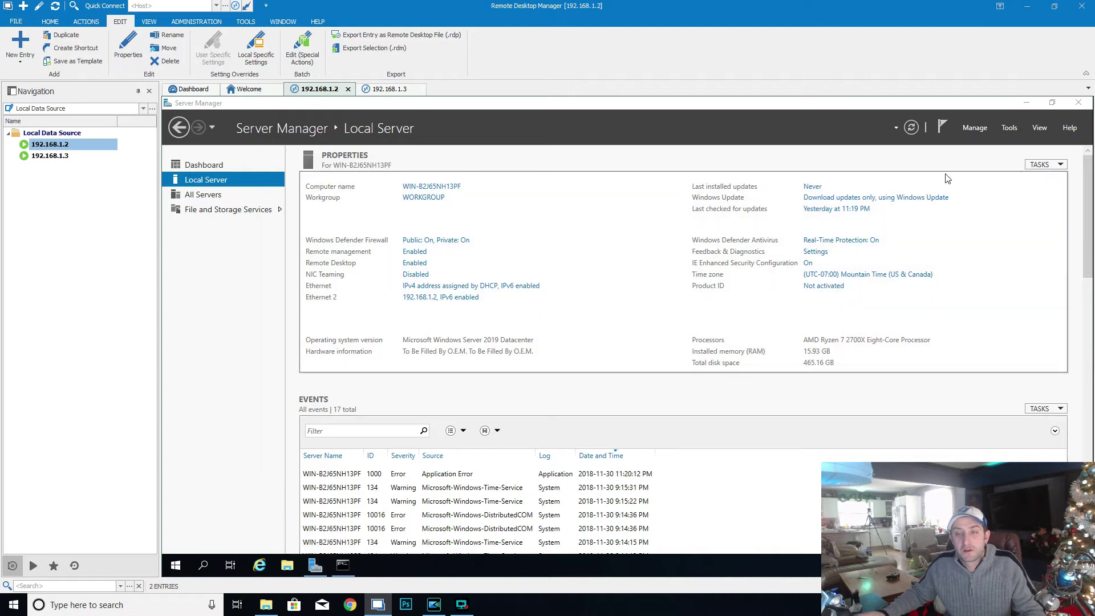
# - Try to add the Hyper-V role with its required management tools to the 192.168.1.2 server using role-based installation
pyautogui.click(974, 128)
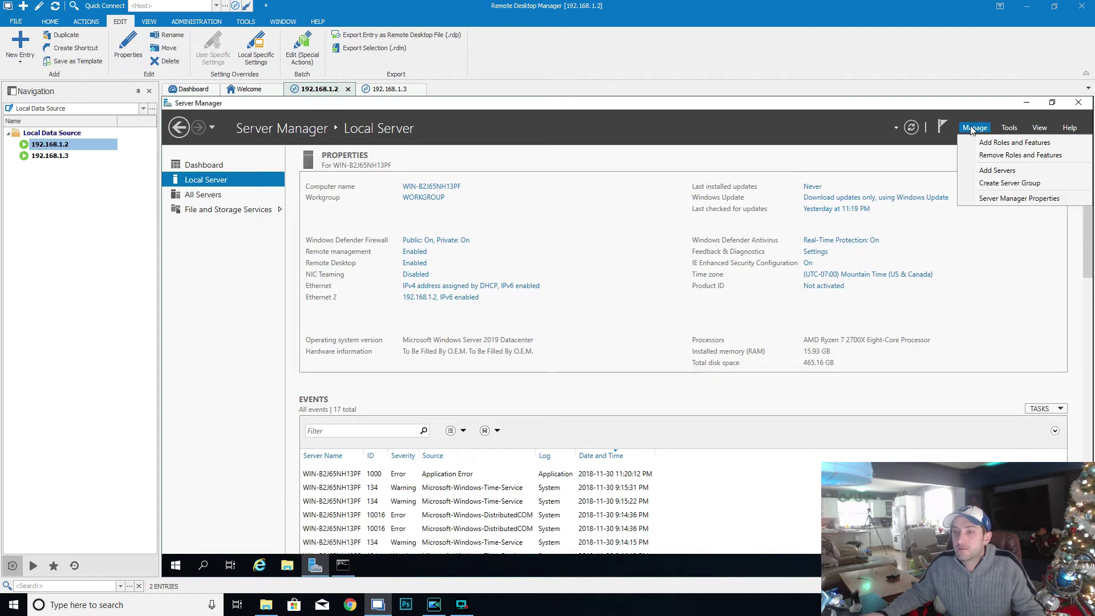
pyautogui.click(1004, 143)
pyautogui.click(516, 448)
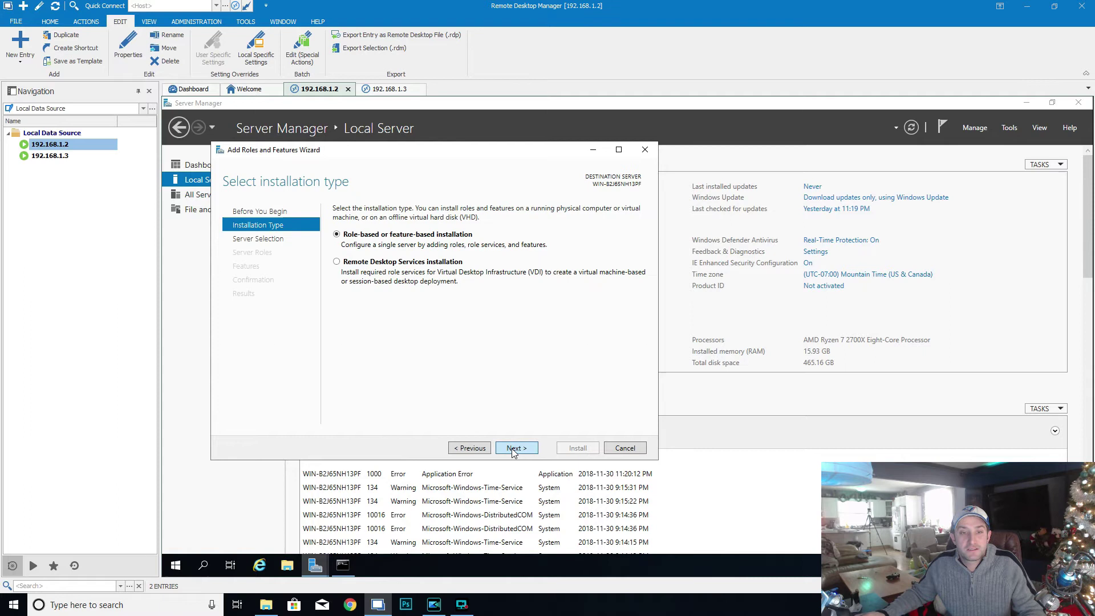
pyautogui.click(516, 448)
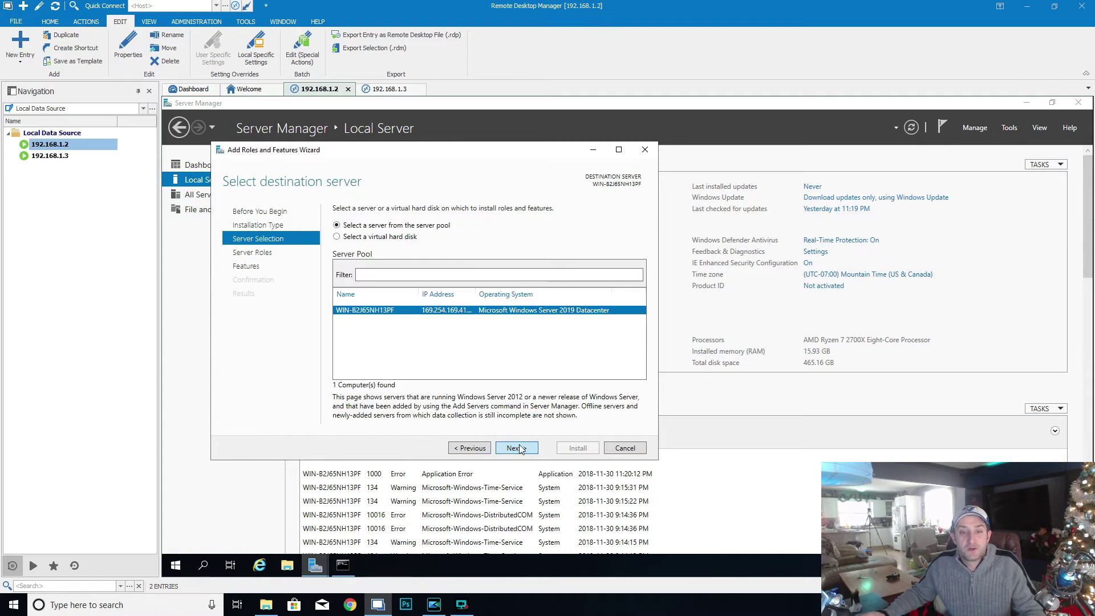
pyautogui.click(521, 449)
pyautogui.click(349, 344)
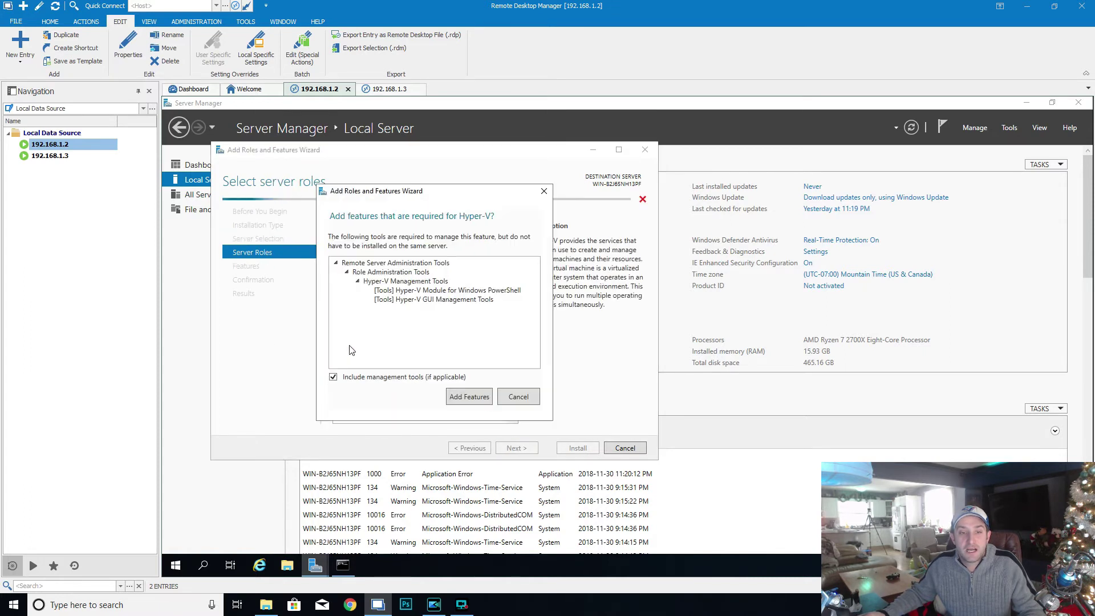
pyautogui.click(472, 394)
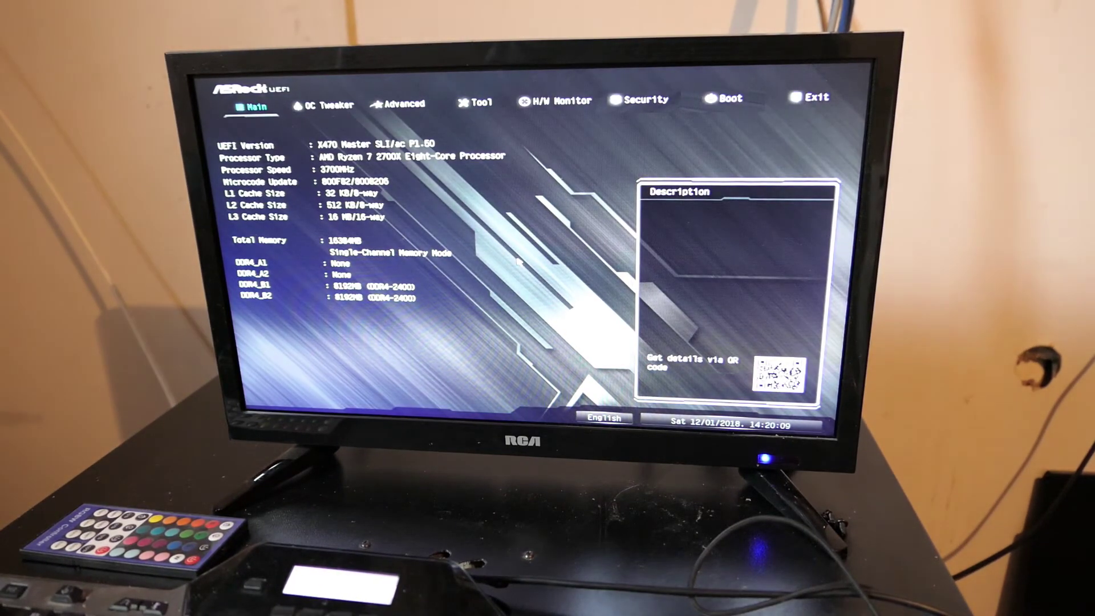
# - In the server's ASRock UEFI setup, open the advanced CPU Configuration settings
pyautogui.press('Right')
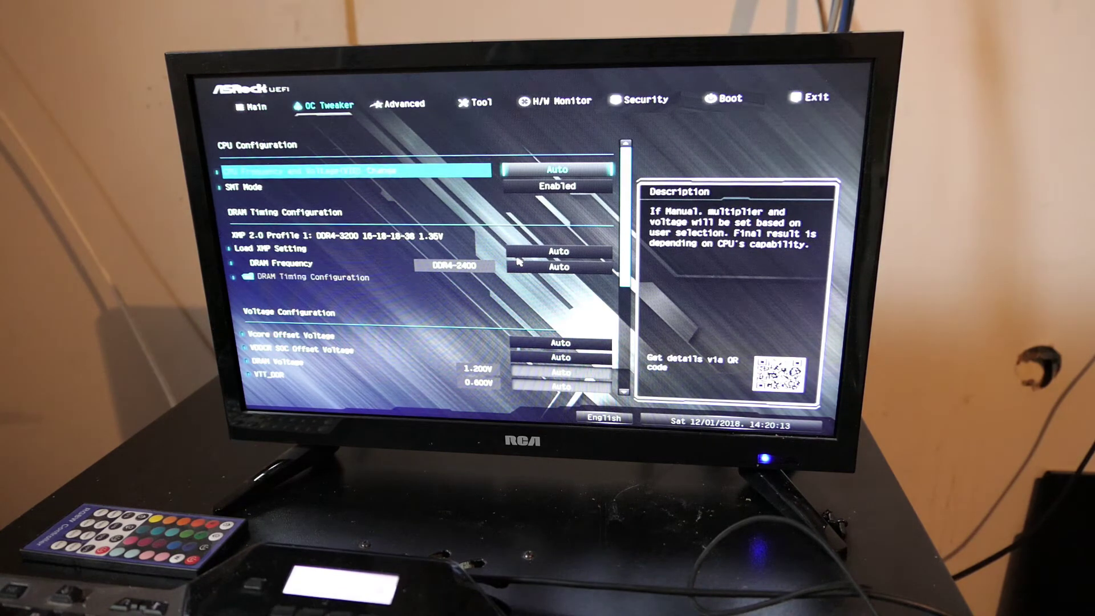
pyautogui.press('Right')
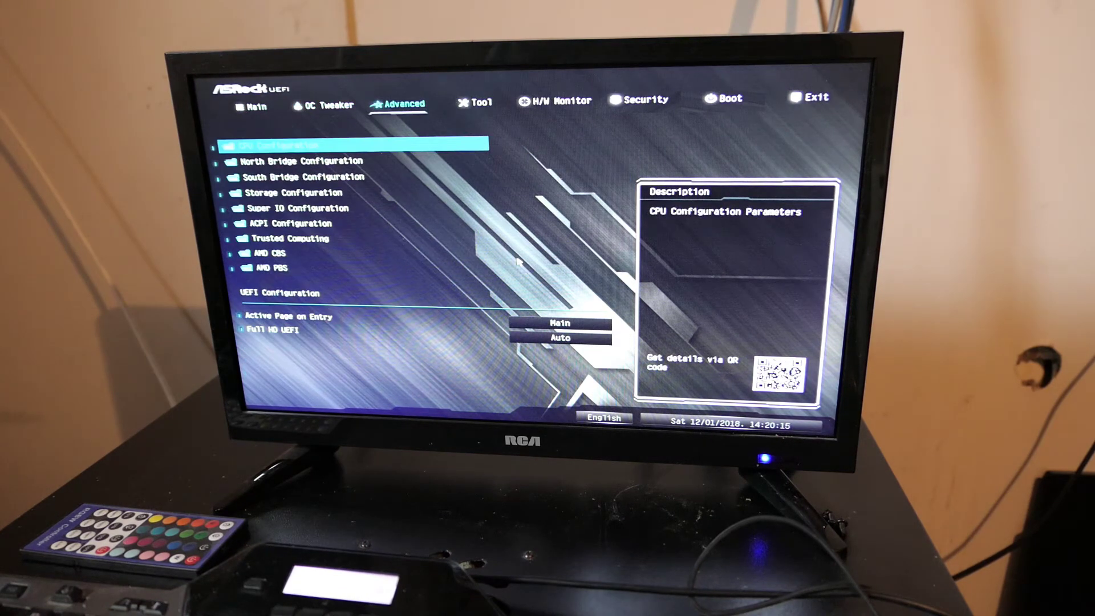
pyautogui.press('Down')
pyautogui.press('Down')
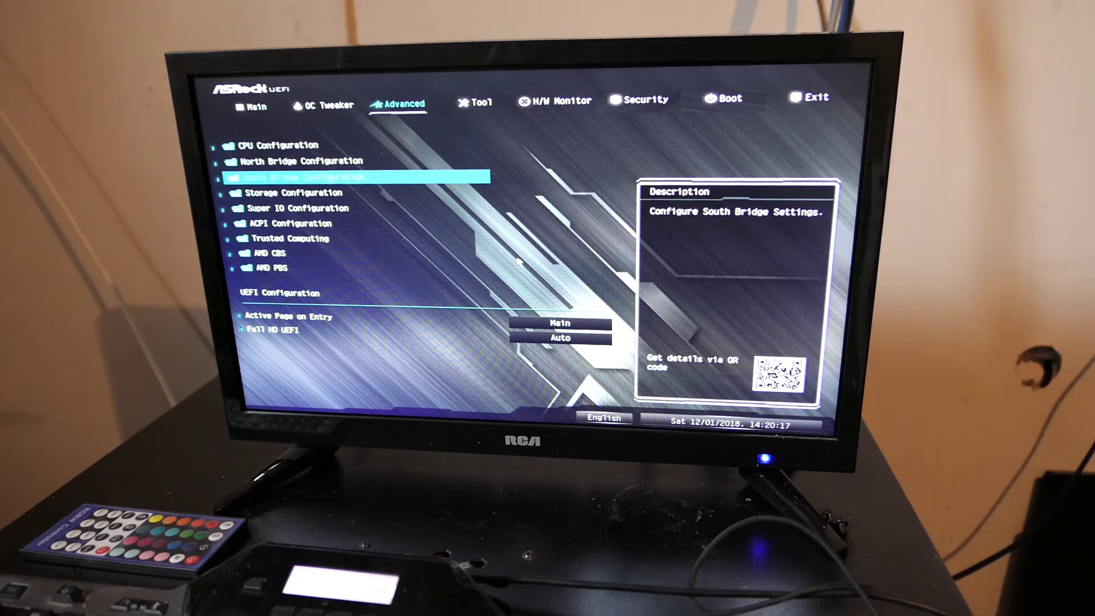
pyautogui.press('Up')
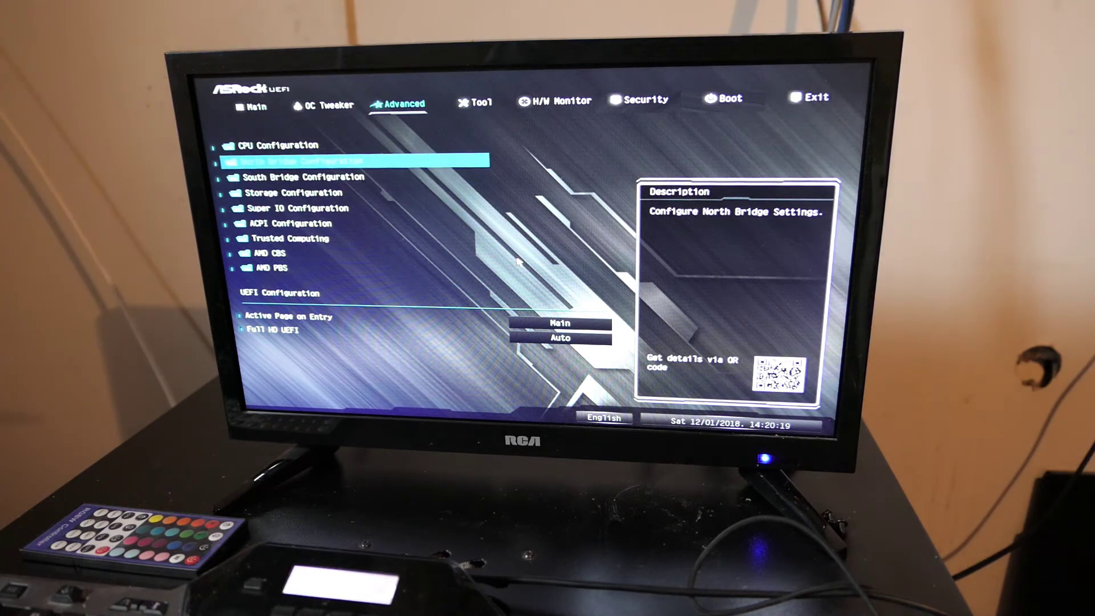
pyautogui.press('Down')
pyautogui.press('Down')
pyautogui.press('Down')
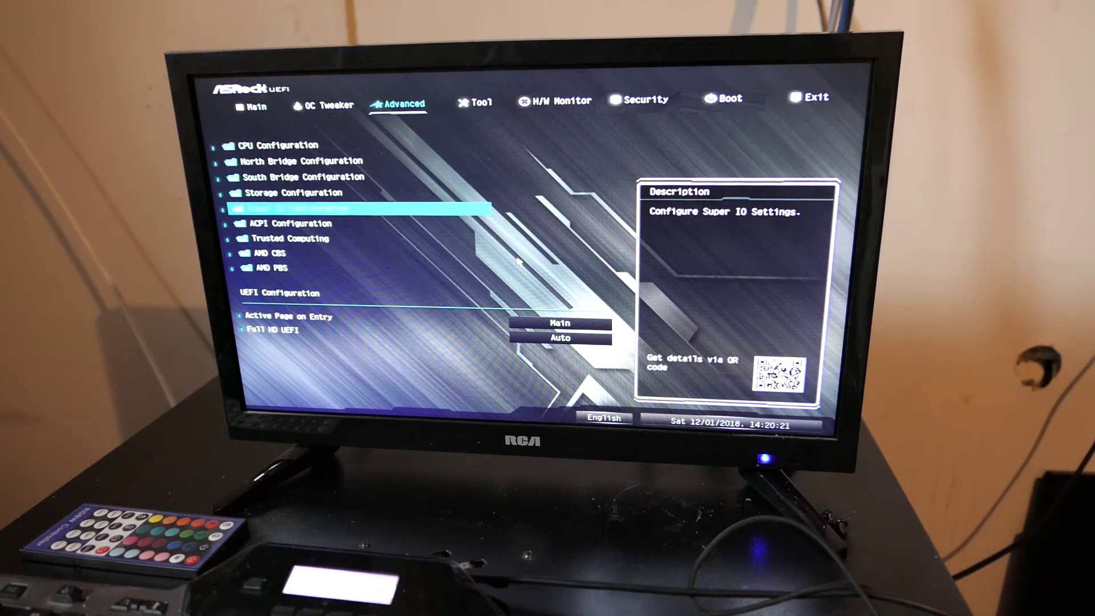
pyautogui.press('Up')
pyautogui.press('Up')
pyautogui.press('Up')
pyautogui.press('Up')
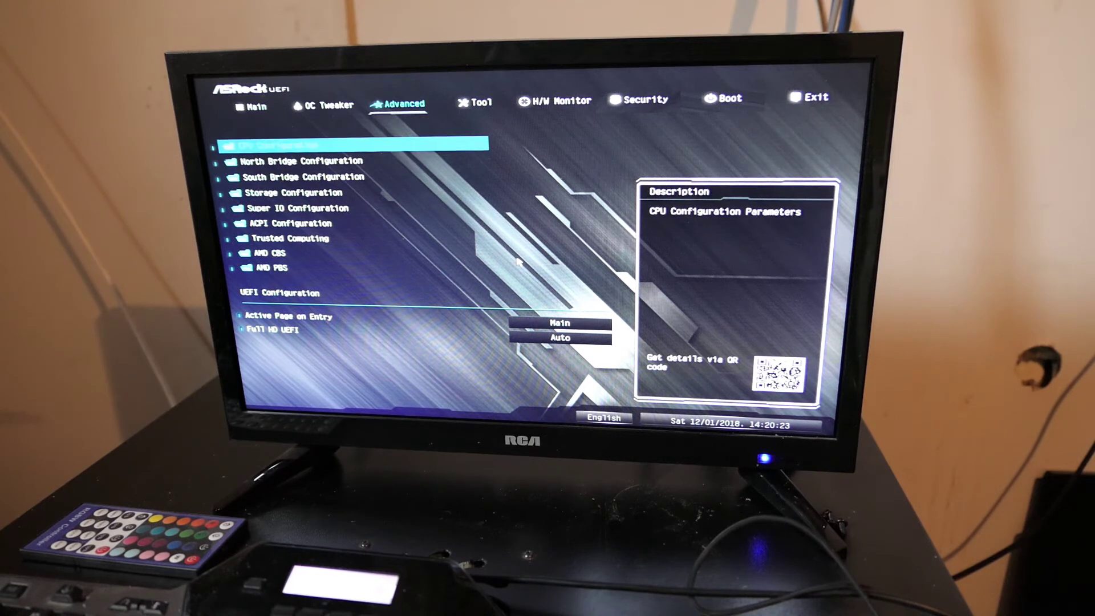
pyautogui.press('Return')
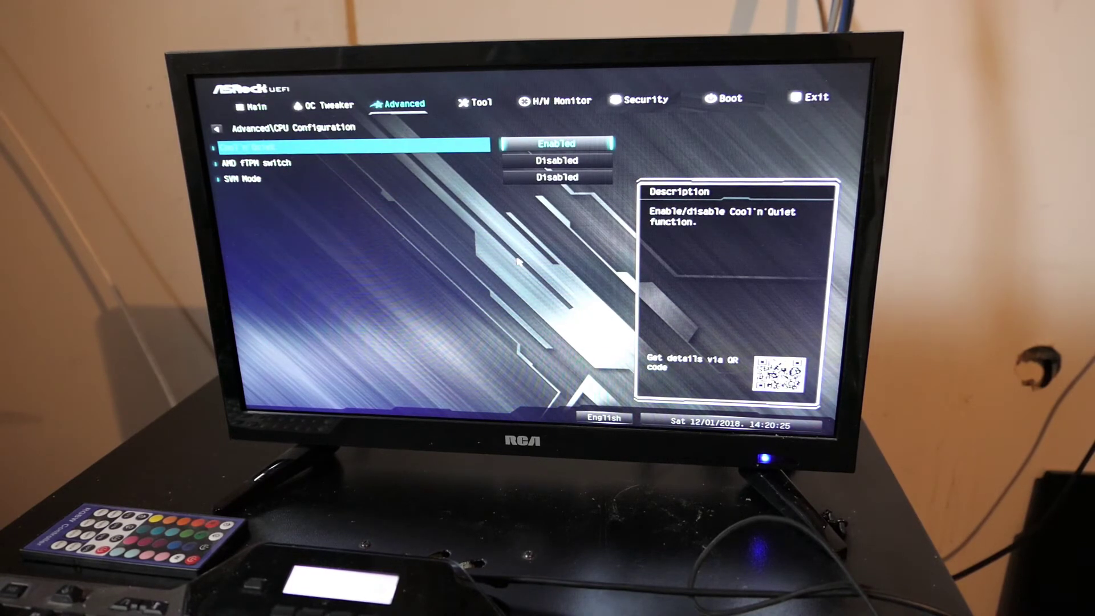
# - Set SVM Mode to Enabled so the processor supports CPU virtualization
pyautogui.press('Down')
pyautogui.press('Down')
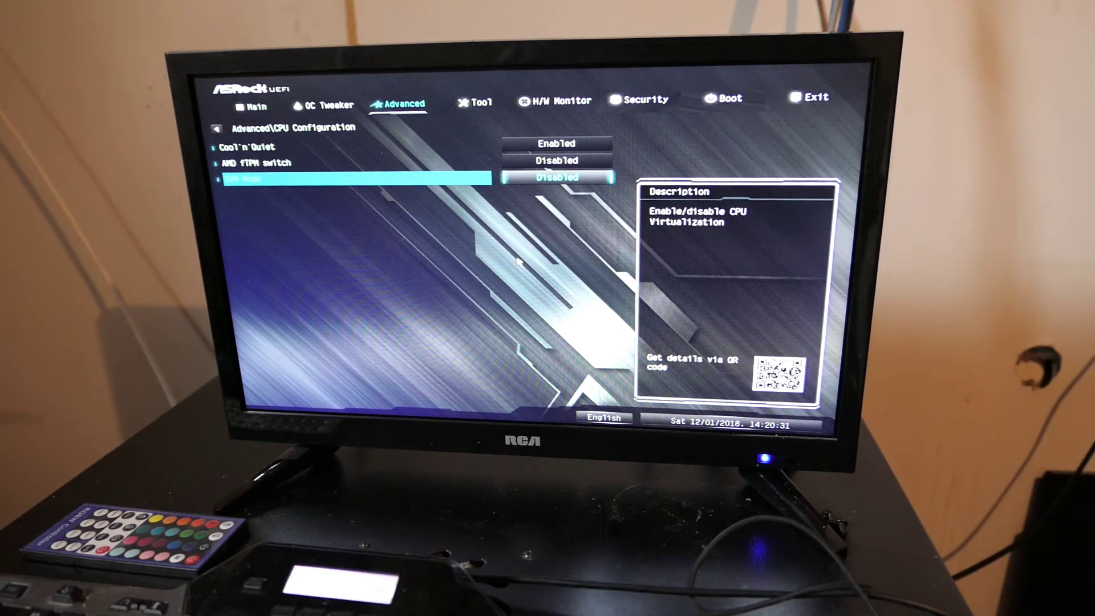
pyautogui.press('Return')
pyautogui.press('Down')
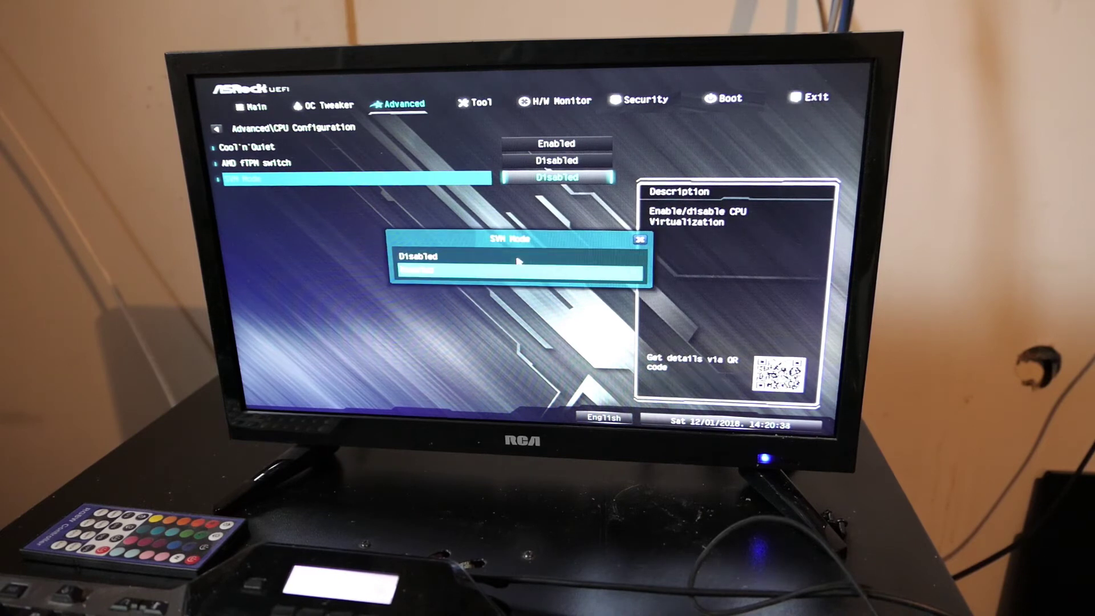
pyautogui.press('Return')
# - Save the UEFI changes and exit setup to restart the server
pyautogui.press('Right')
pyautogui.press('Right')
pyautogui.press('Right')
pyautogui.press('Right')
pyautogui.press('Right')
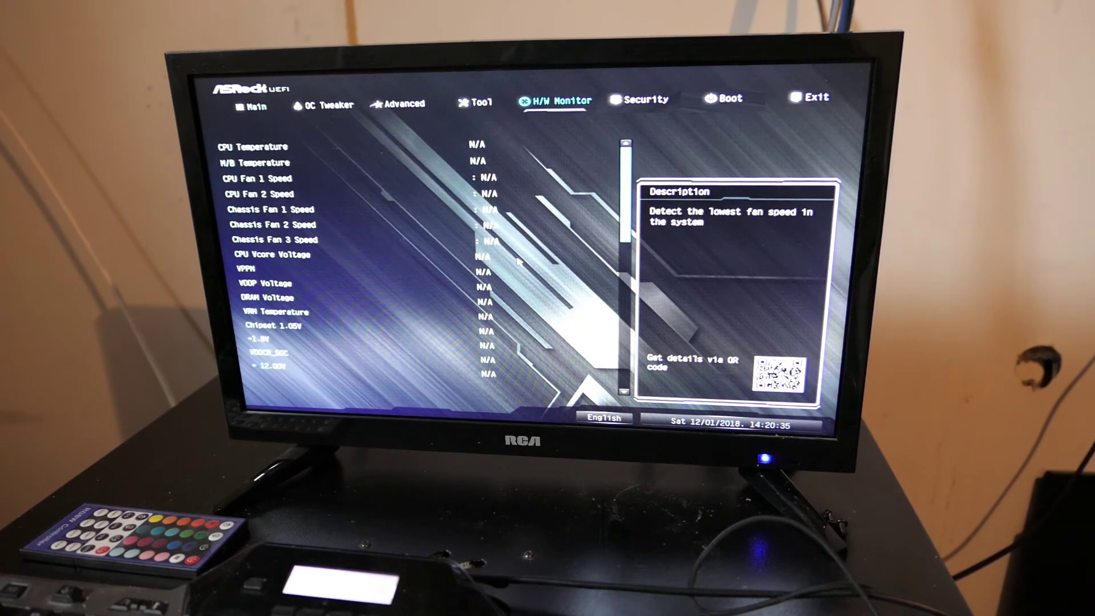
pyautogui.press('Return')
pyautogui.press('Return')
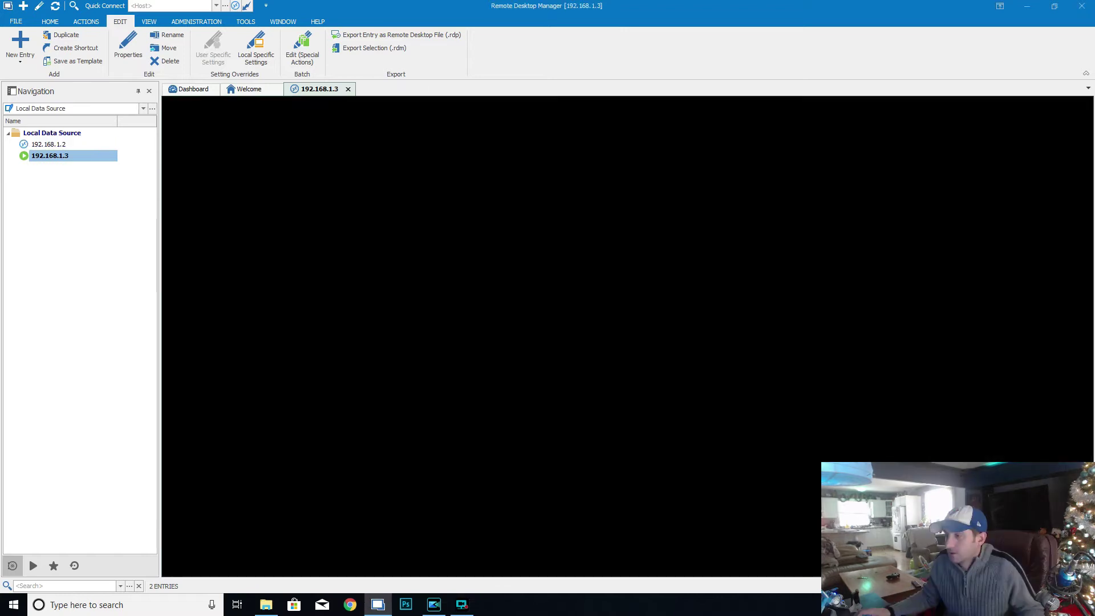
# - Reconnect to 192.168.1.2 in Remote Desktop Manager, place its session before 192.168.1.3, and dismiss the expired Windows build notice
pyautogui.click(75, 147)
pyautogui.doubleClick(73, 144)
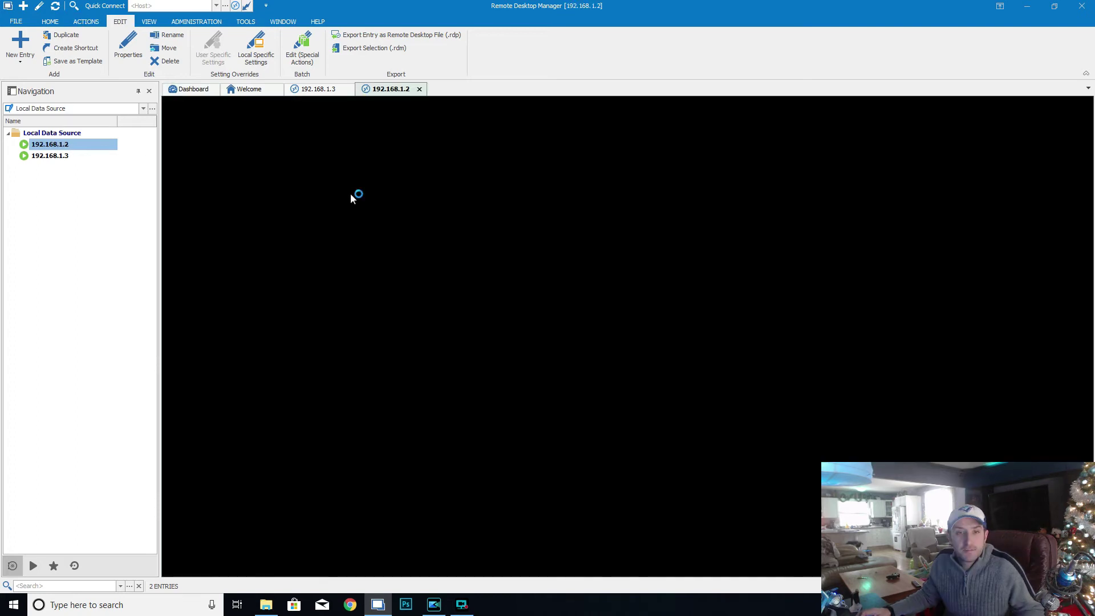
pyautogui.moveTo(385, 92); pyautogui.dragTo(326, 94)
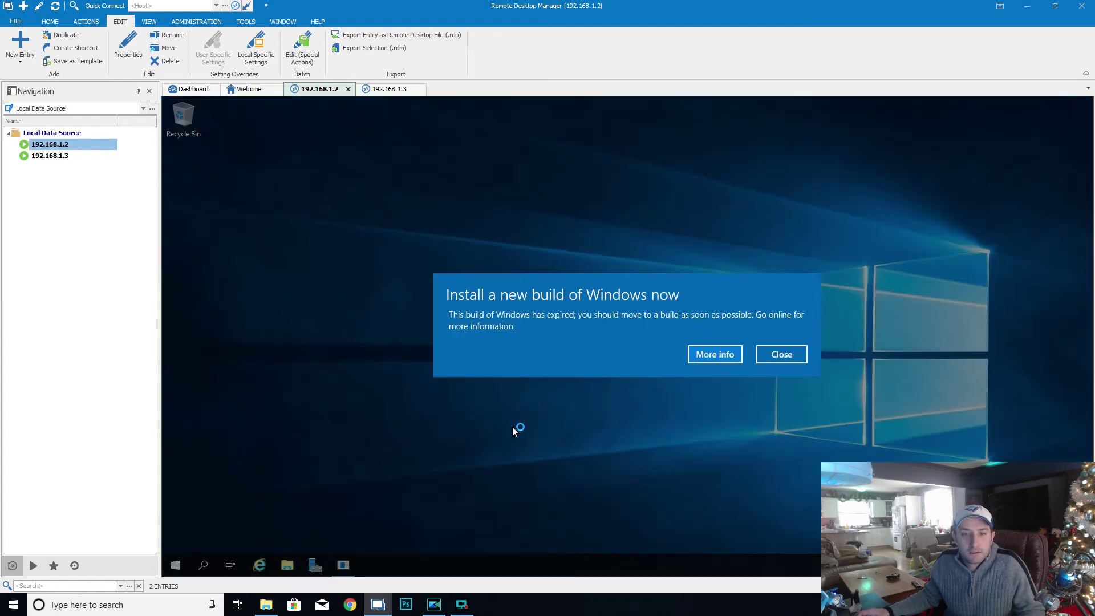
pyautogui.click(778, 353)
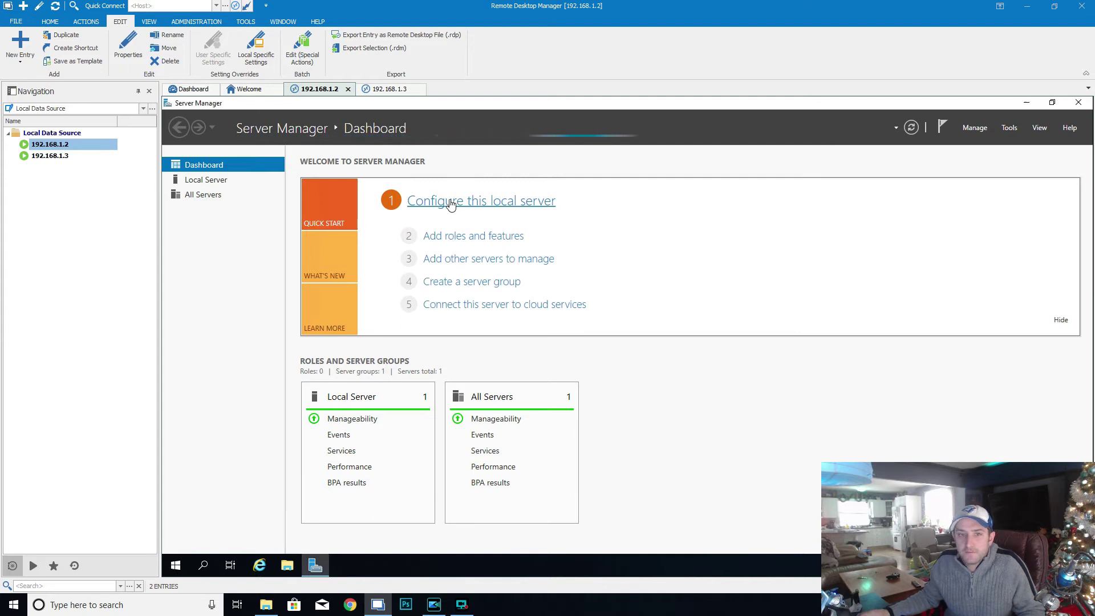
# - Start a role-based installation on the local server and select the Hyper-V role with its required management tools
pyautogui.click(510, 198)
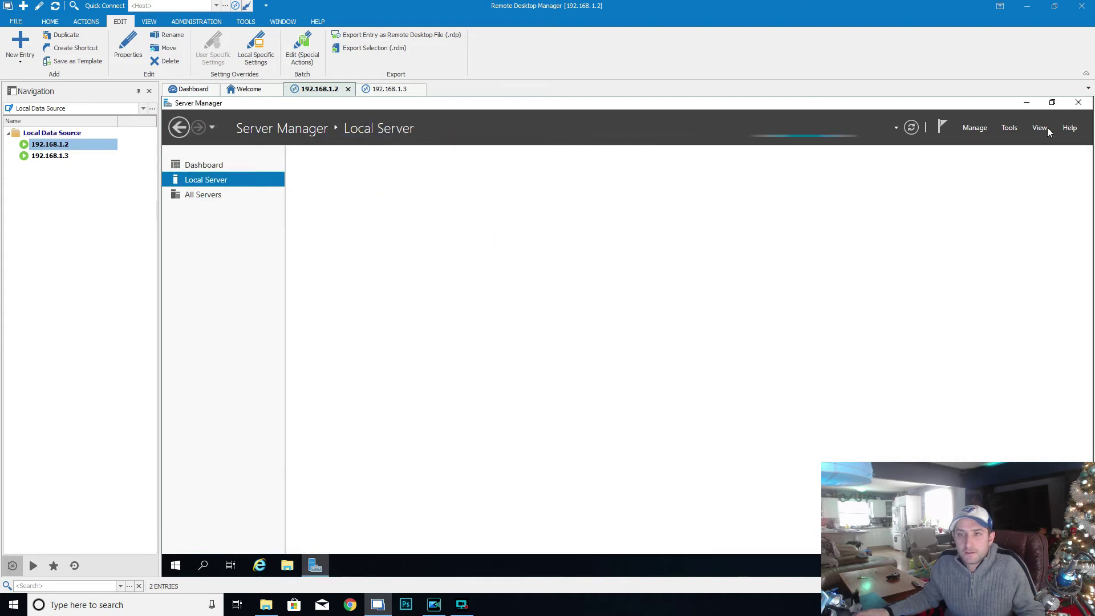
pyautogui.click(977, 127)
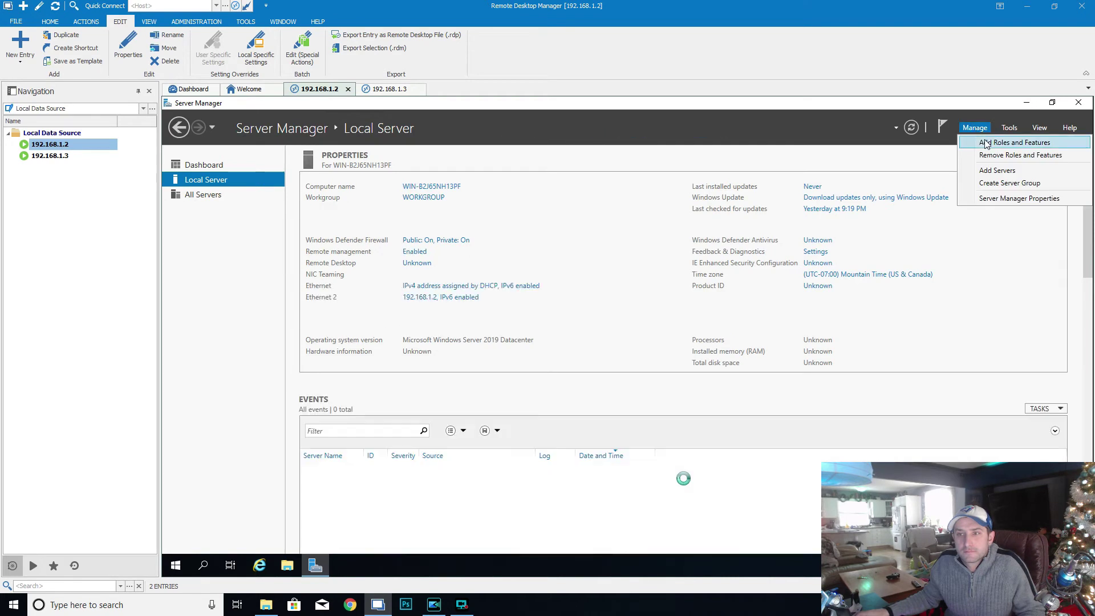
pyautogui.click(986, 142)
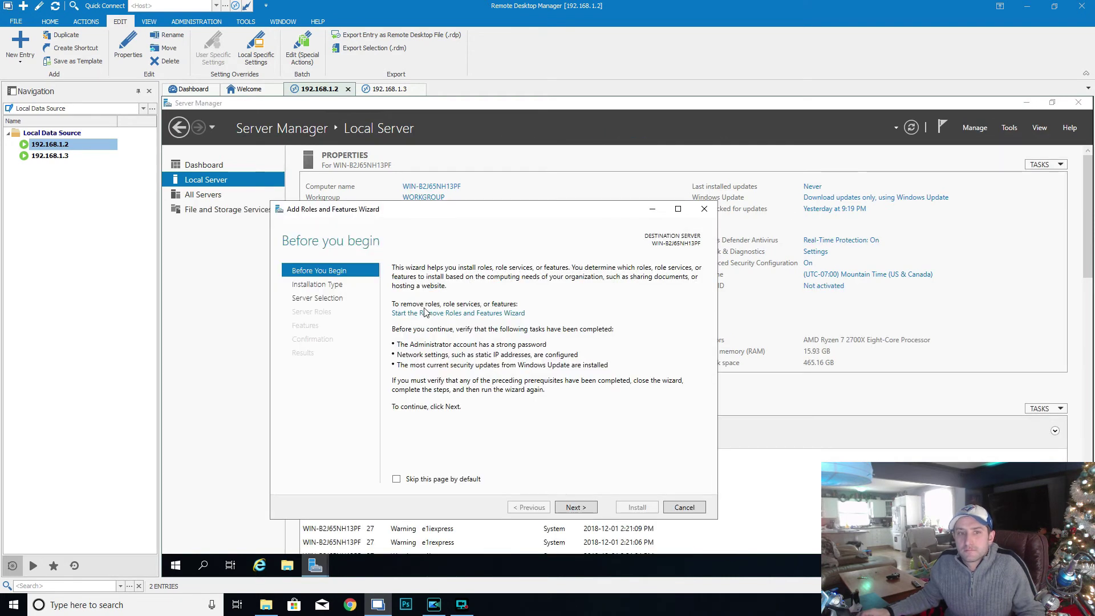
pyautogui.click(576, 507)
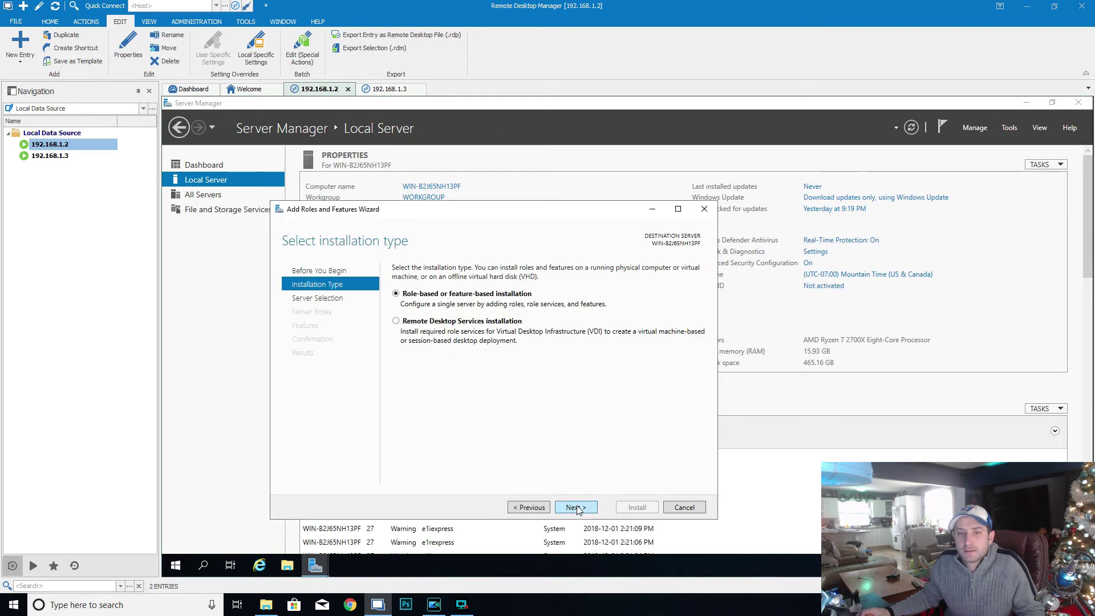
pyautogui.click(576, 507)
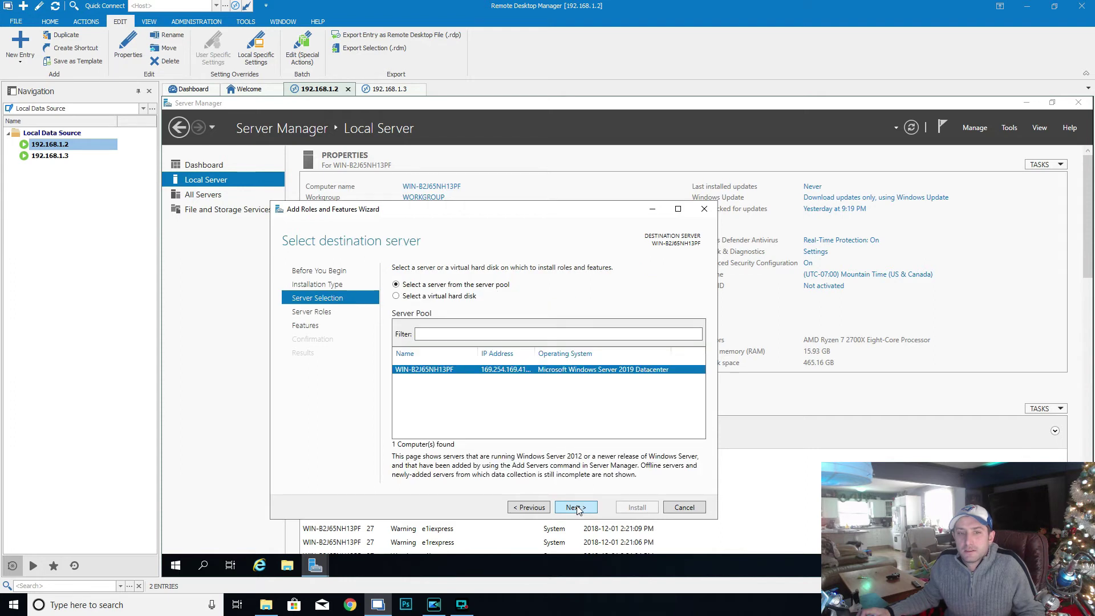
pyautogui.click(576, 507)
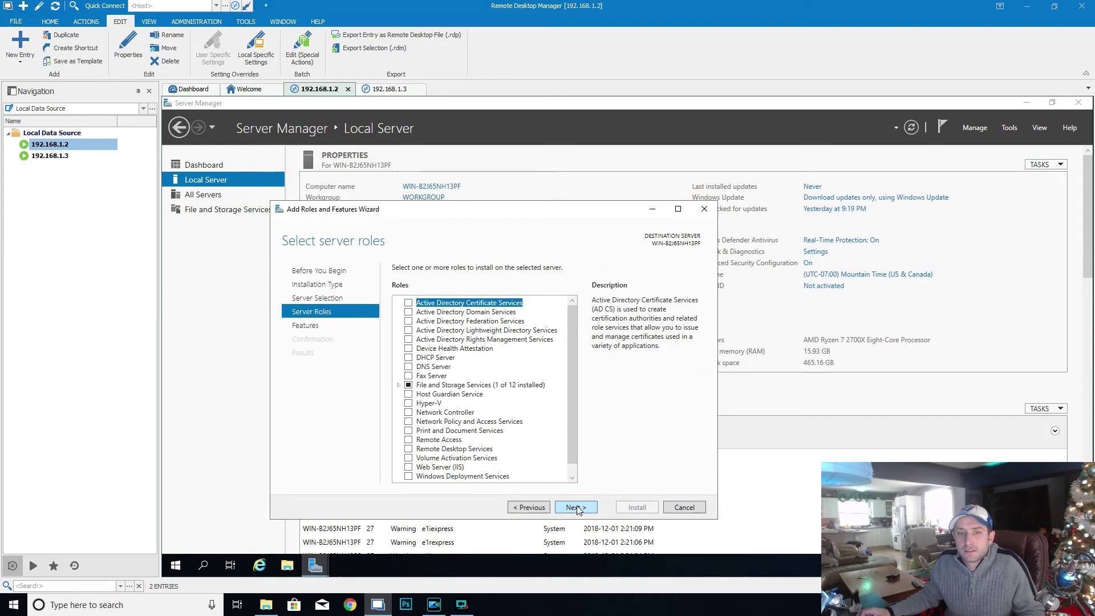
pyautogui.click(412, 404)
pyautogui.click(528, 454)
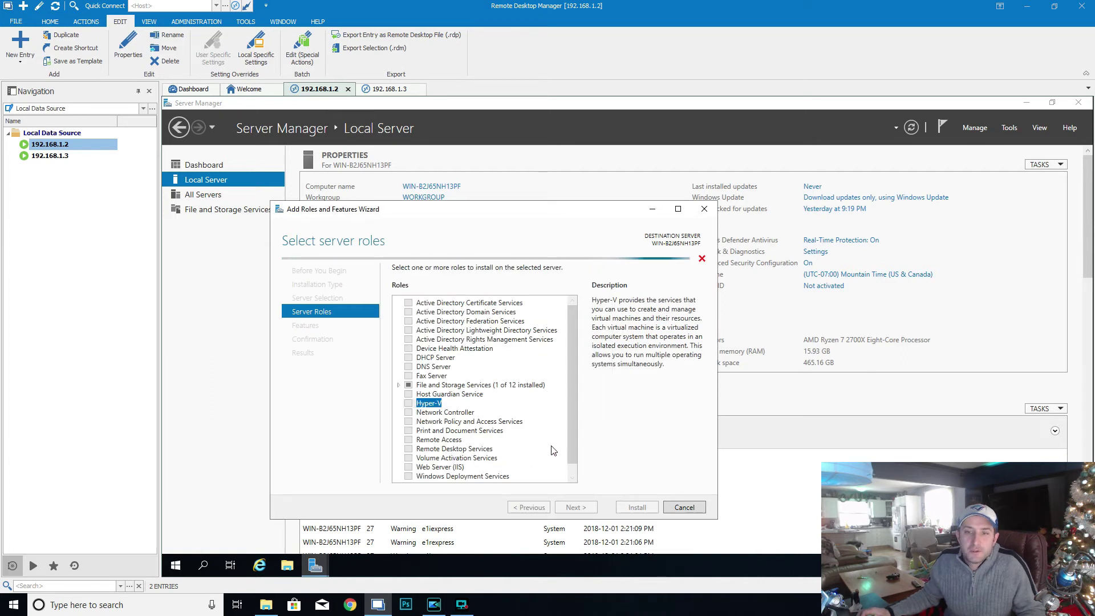
# - Continue without extra features and leave both Ethernet adapters unselected for Hyper-V virtual switches
pyautogui.click(578, 512)
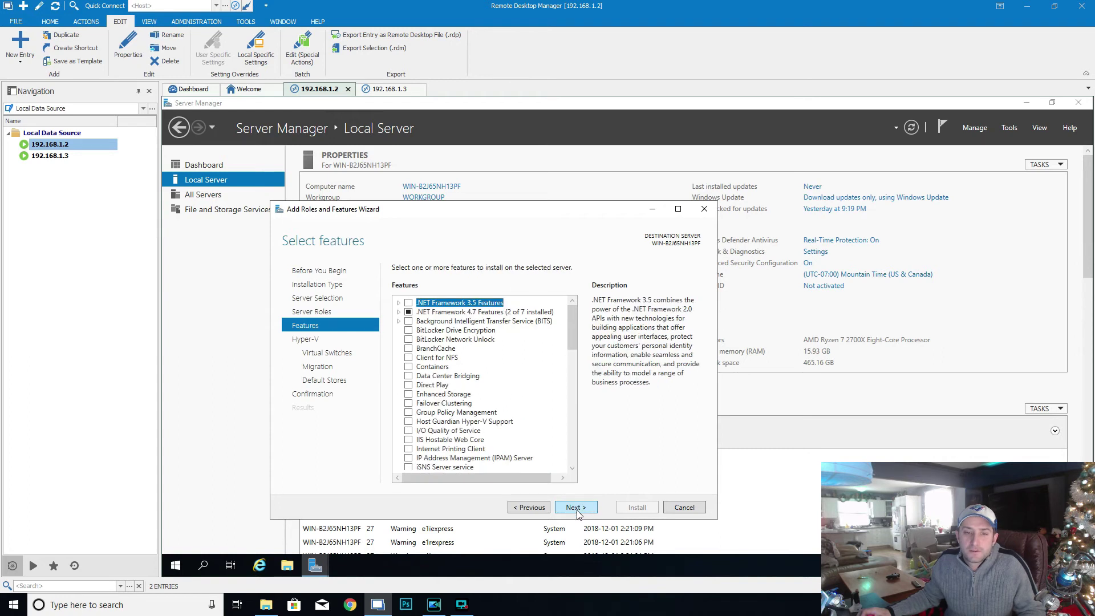
pyautogui.click(581, 510)
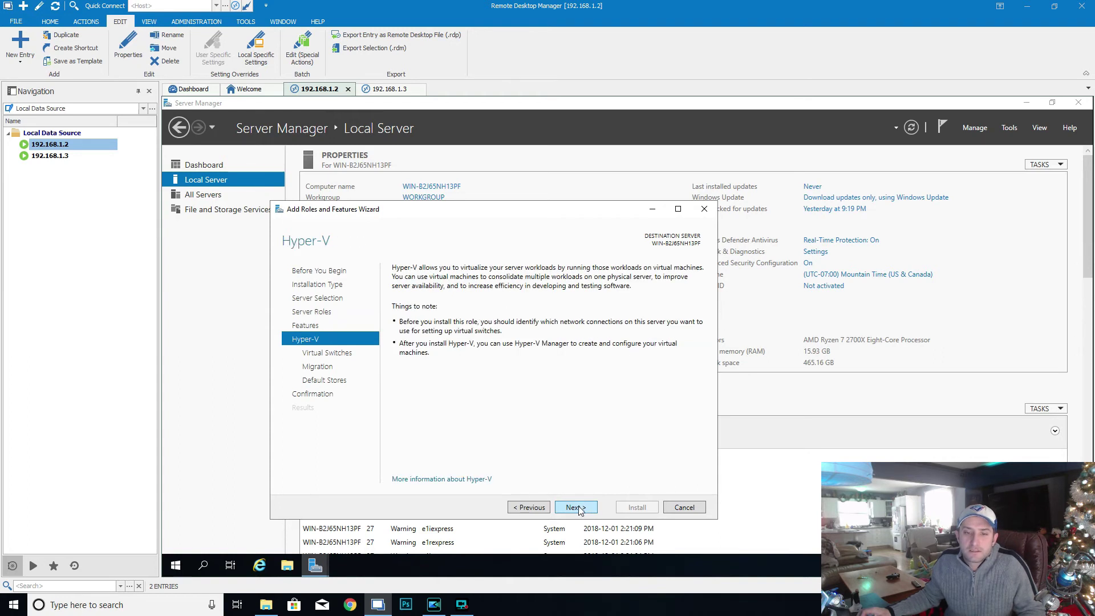
pyautogui.click(580, 508)
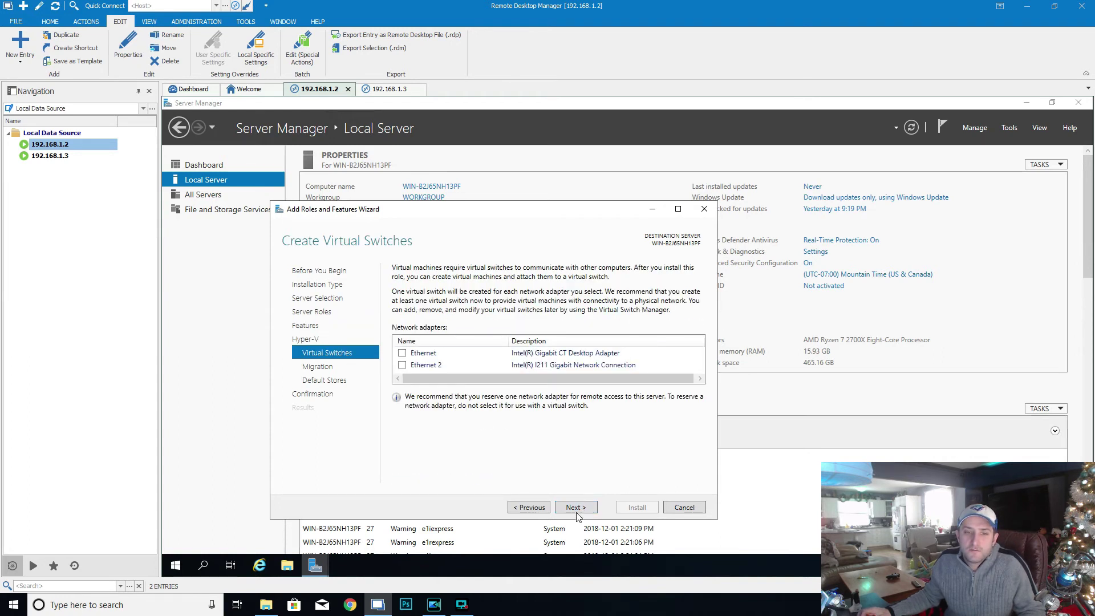
pyautogui.click(584, 509)
# - Allow this server to send and receive live migrations of virtual machines, and keep the default storage locations
pyautogui.click(397, 303)
pyautogui.click(575, 509)
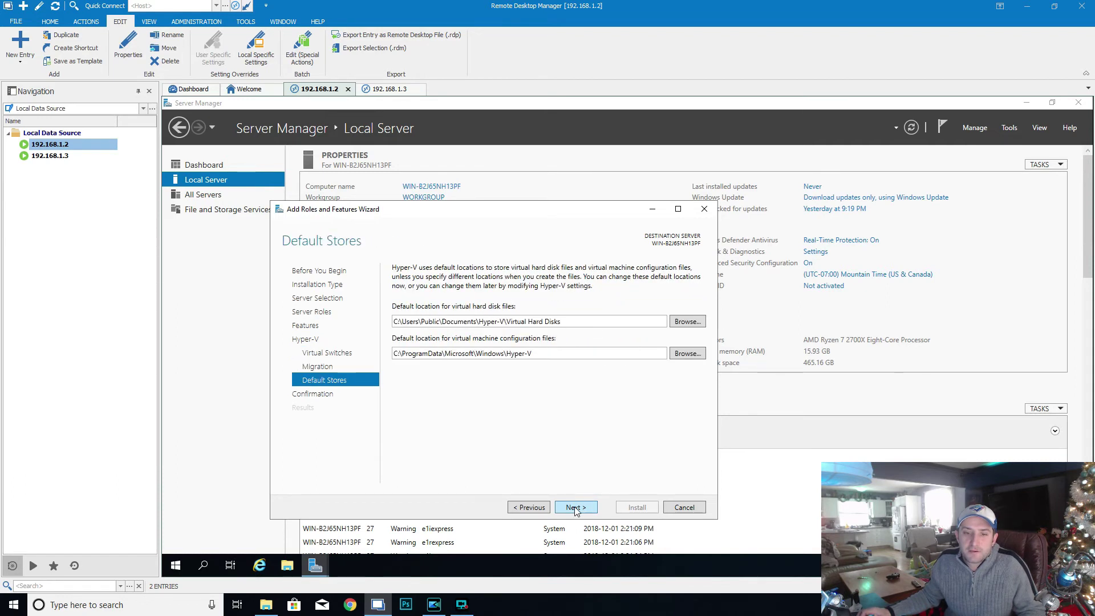
pyautogui.click(576, 508)
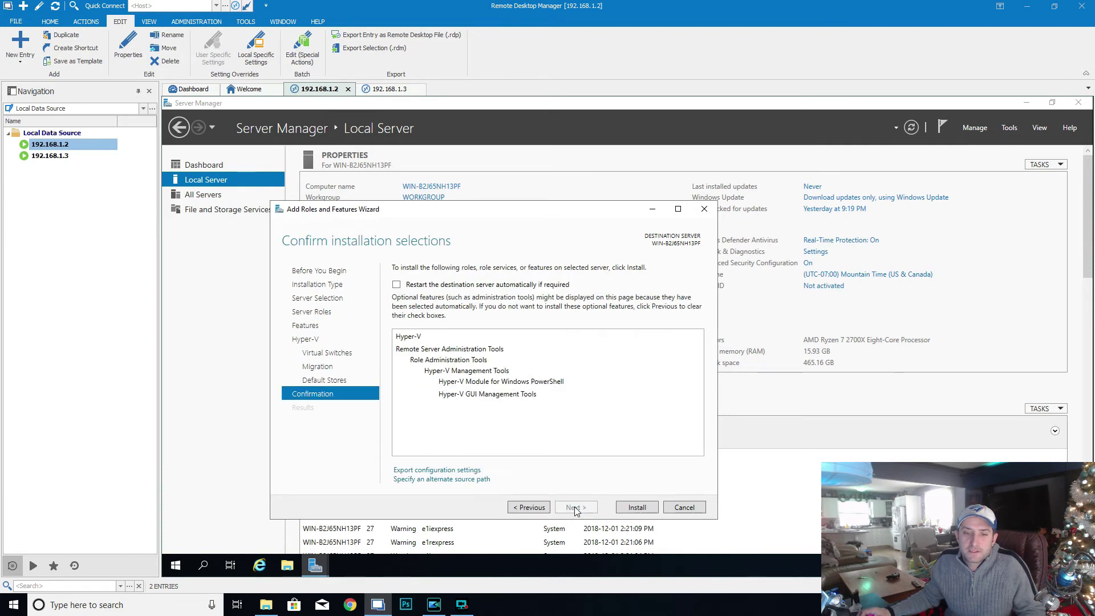
# - Start the Hyper-V installation on 192.168.1.2 and rename that server HomeServer1, keeping it in WORKGROUP
pyautogui.click(638, 509)
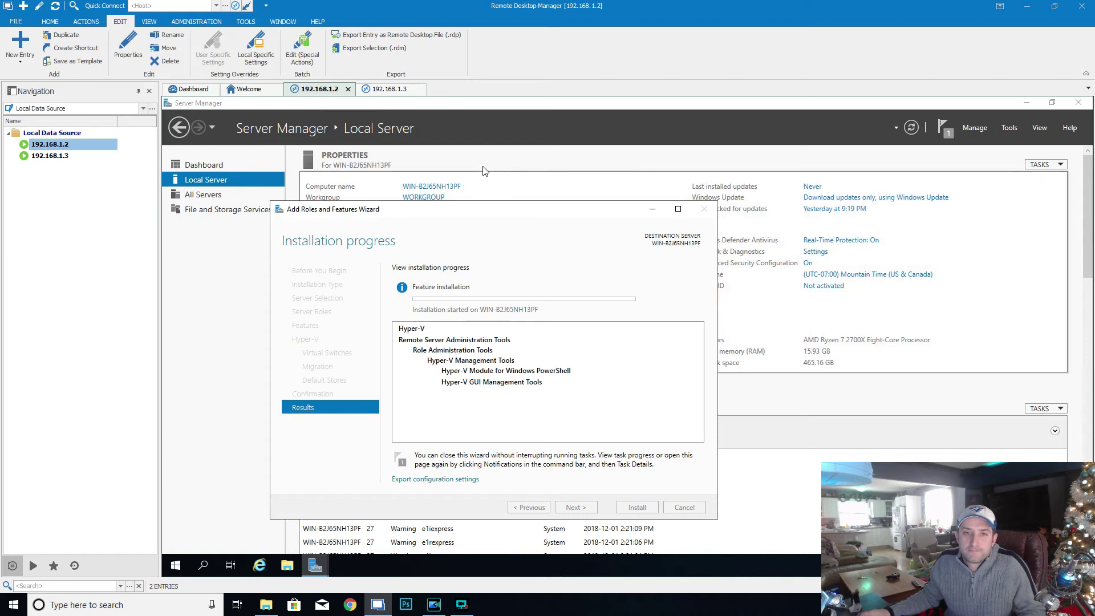
pyautogui.click(491, 187)
pyautogui.click(450, 189)
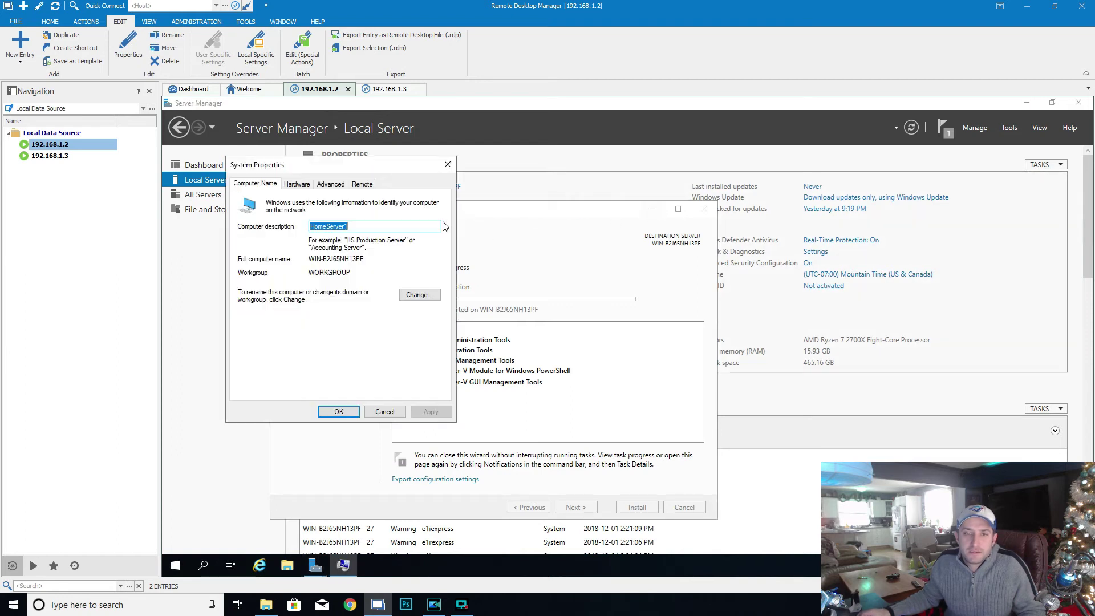
pyautogui.click(426, 300)
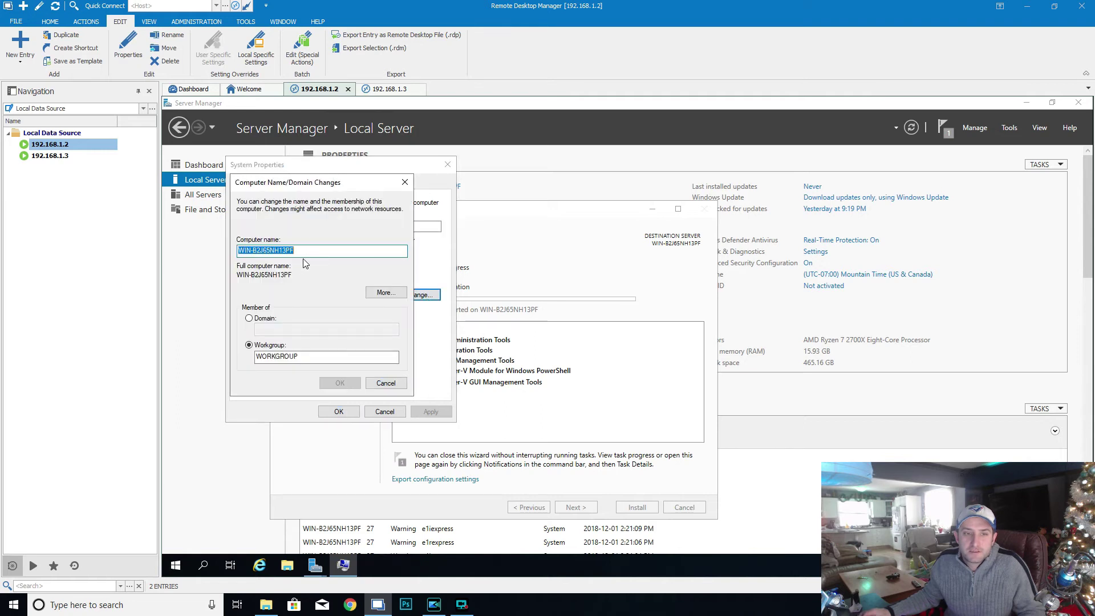
pyautogui.write('HomeS')
pyautogui.write('rev')
pyautogui.press('BackSpace')
pyautogui.press('BackSpace')
pyautogui.press('BackSpace')
pyautogui.write('erver')
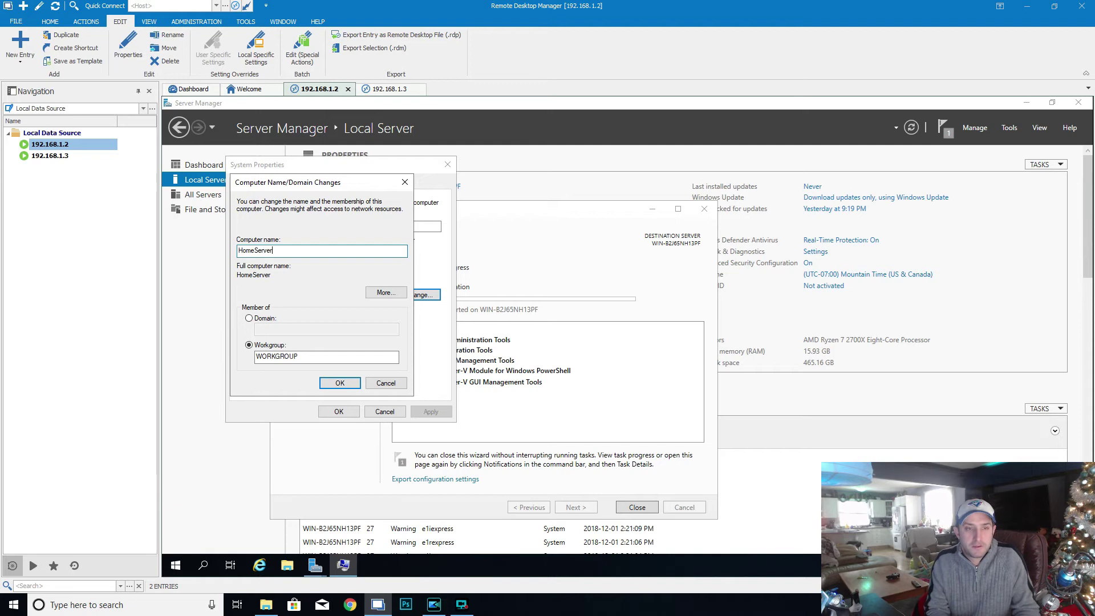
pyautogui.write('1')
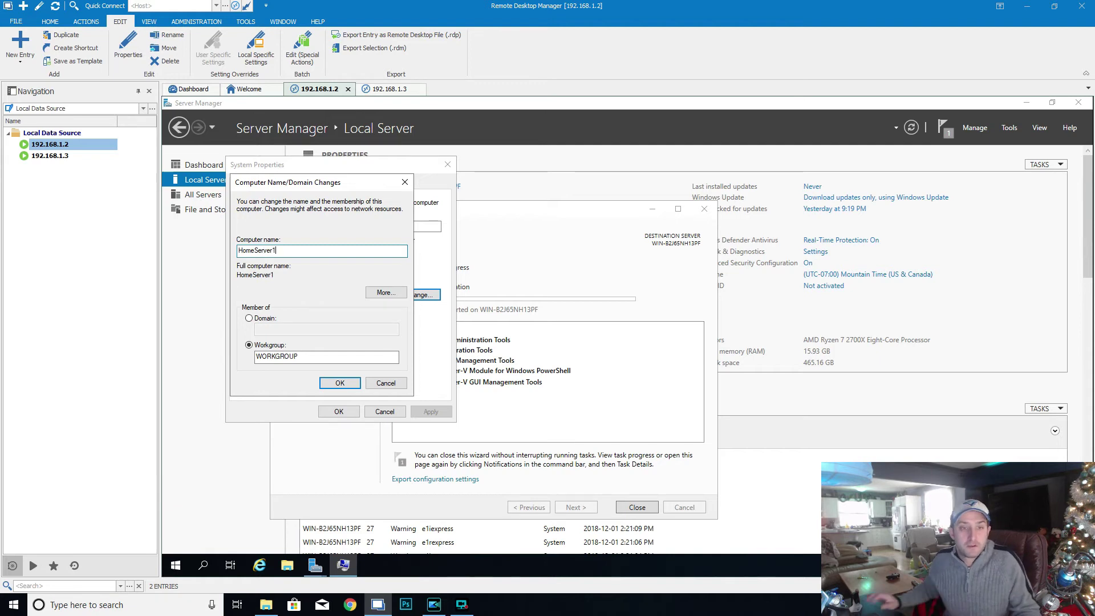
pyautogui.click(339, 382)
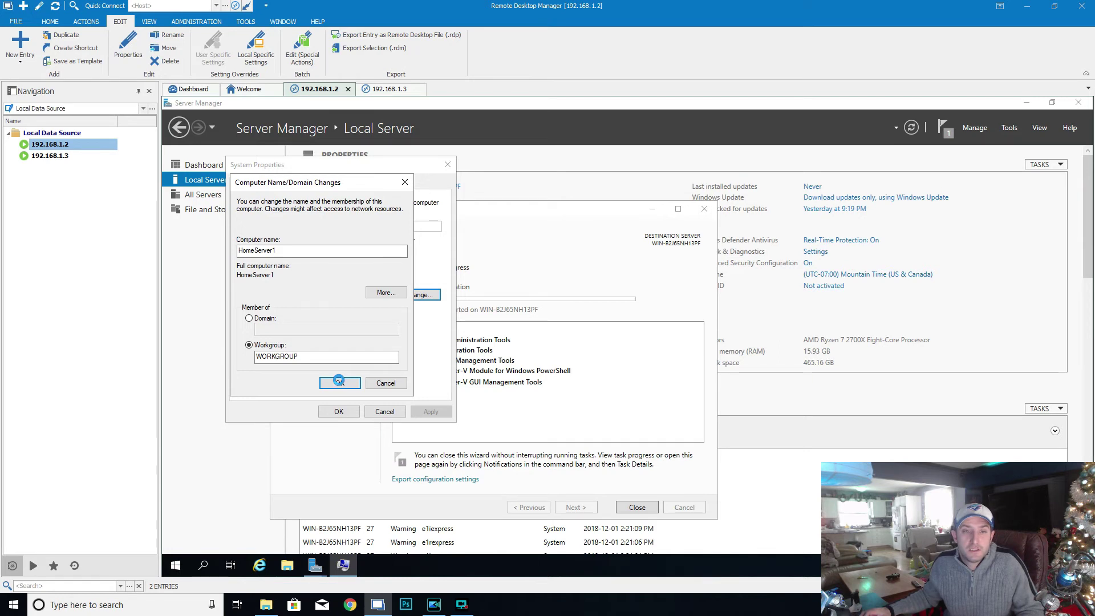
# - Close the completed Hyper-V installation on 192.168.1.3 and rename that server HomeServer2
pyautogui.click(390, 89)
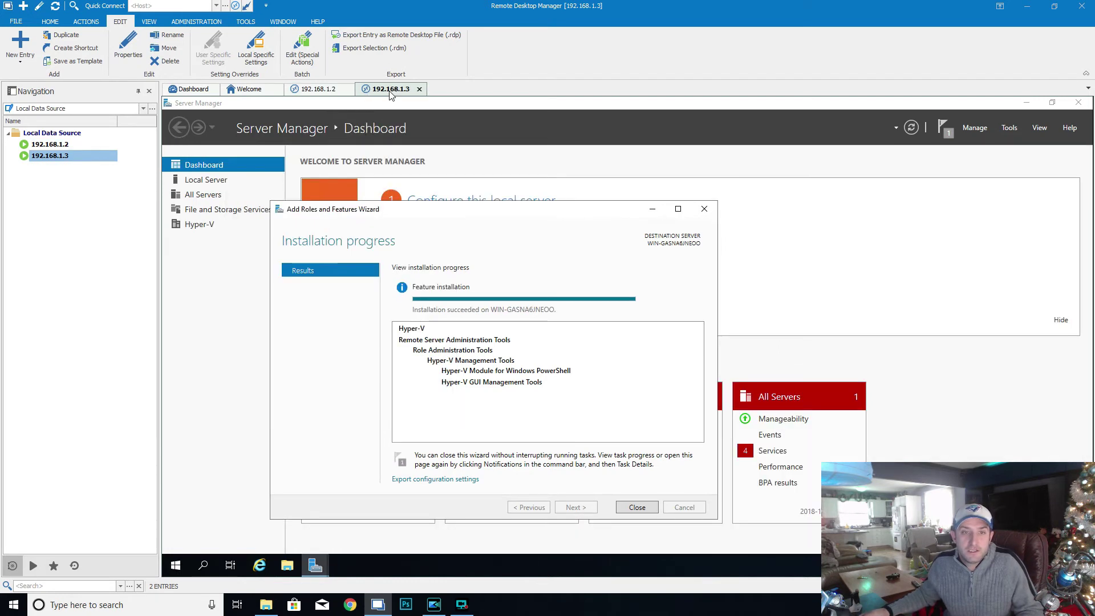
pyautogui.click(637, 507)
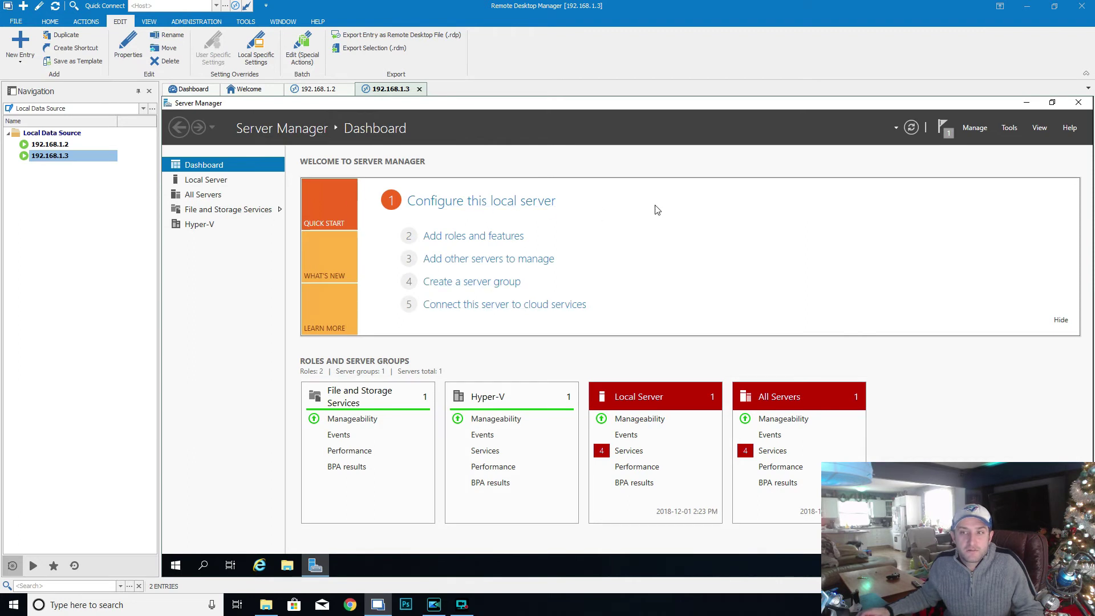
pyautogui.click(497, 202)
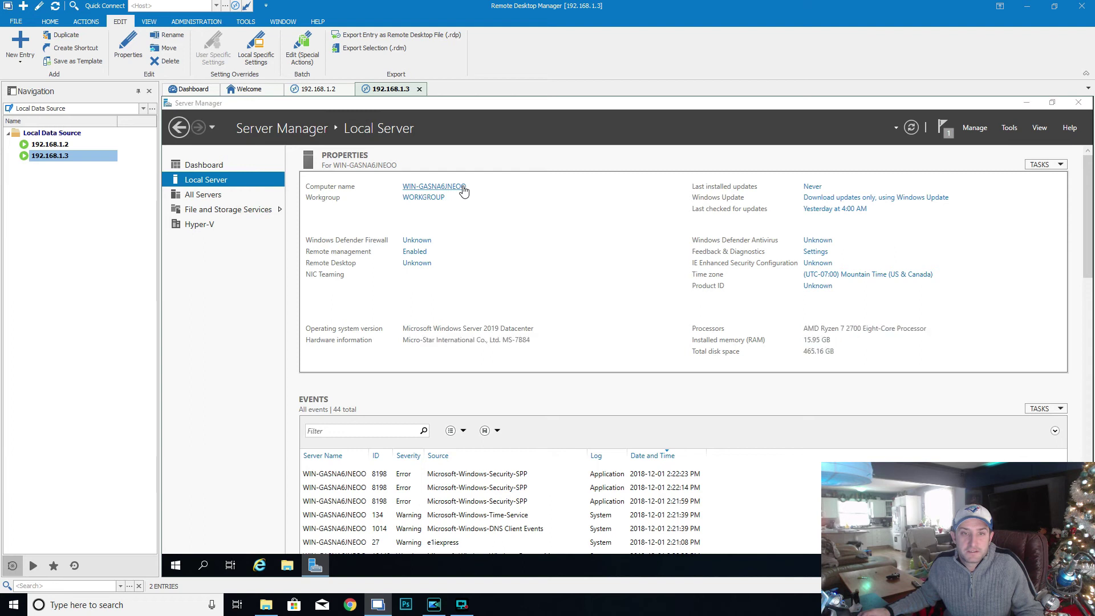
pyautogui.click(462, 187)
pyautogui.hotkey('ctrl', 'c')
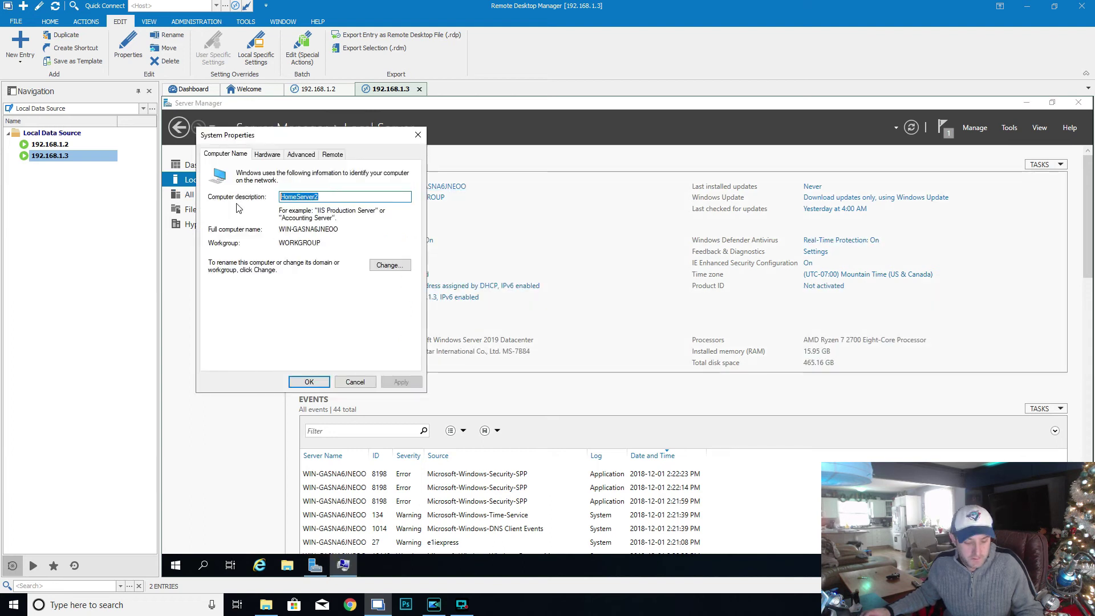
pyautogui.click(393, 266)
pyautogui.moveTo(294, 222); pyautogui.dragTo(176, 223)
pyautogui.hotkey('ctrl', 'v')
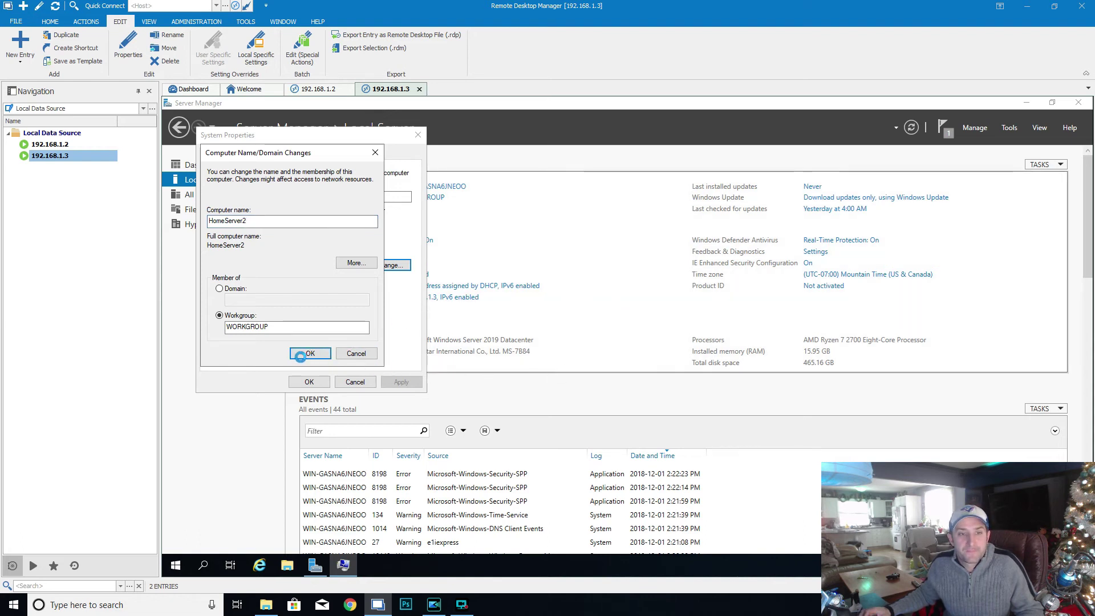
pyautogui.click(301, 354)
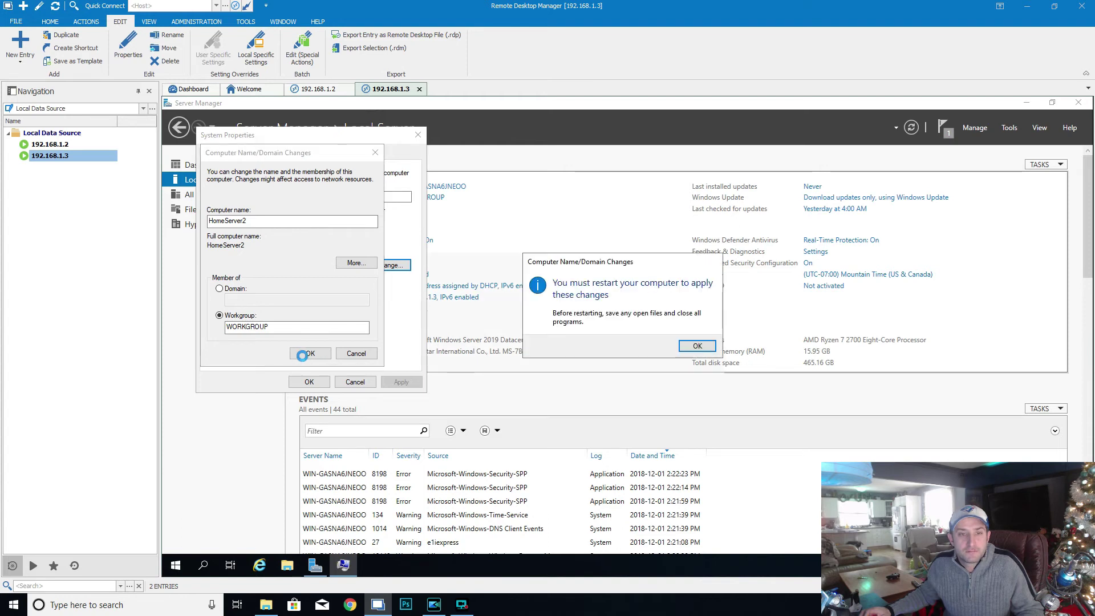
# - Acknowledge the restart notice, close the system properties, and restart 192.168.1.3 immediately
pyautogui.click(701, 346)
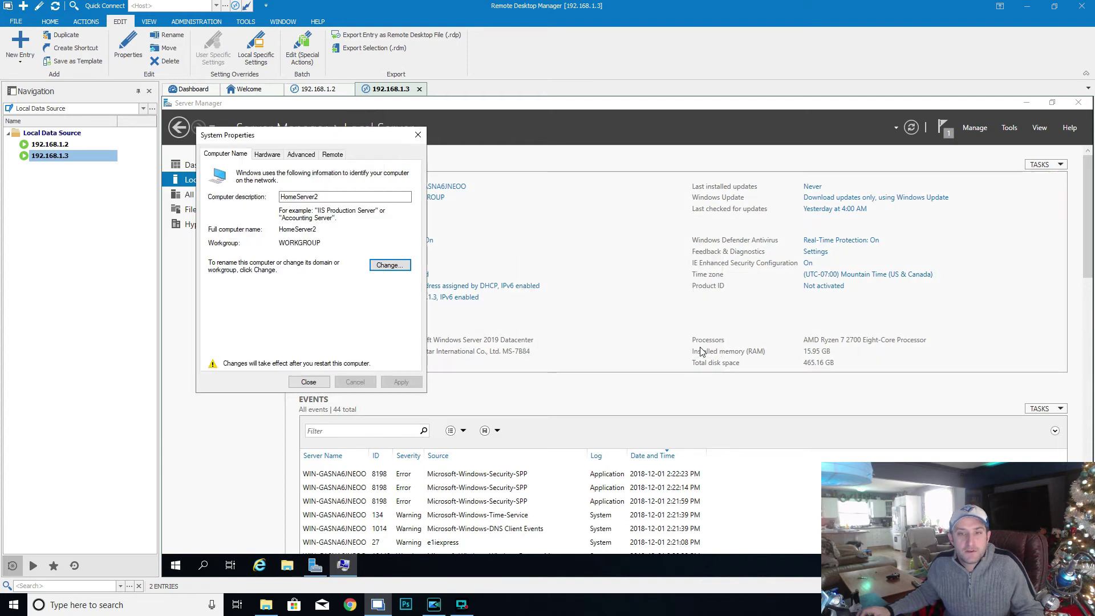
pyautogui.click(309, 382)
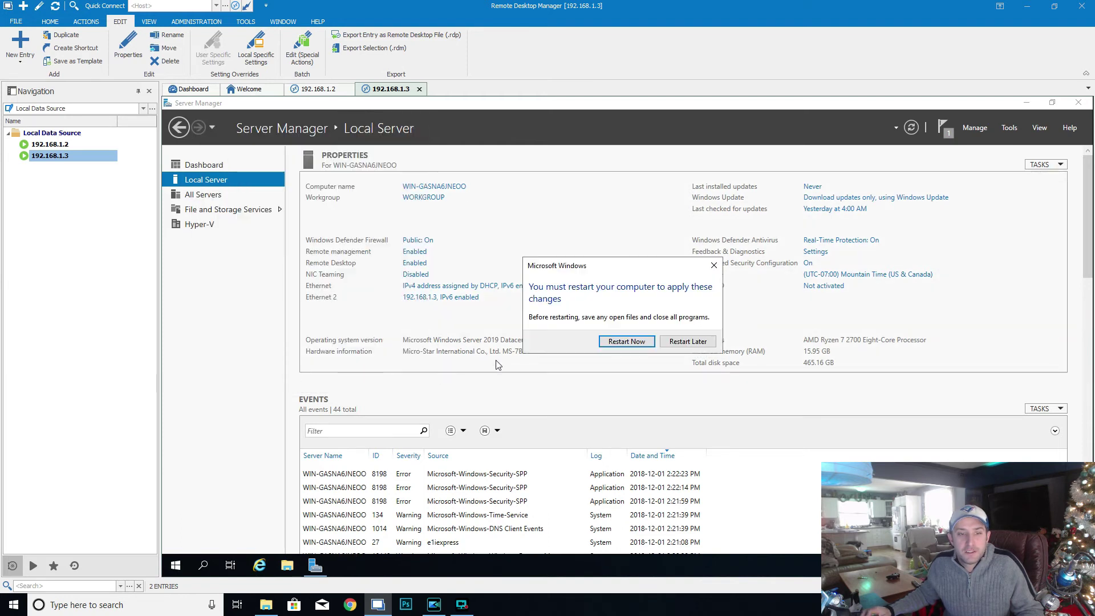
pyautogui.click(625, 341)
# - Acknowledge the rename notice on 192.168.1.2, close its system properties, and postpone the restart
pyautogui.click(318, 89)
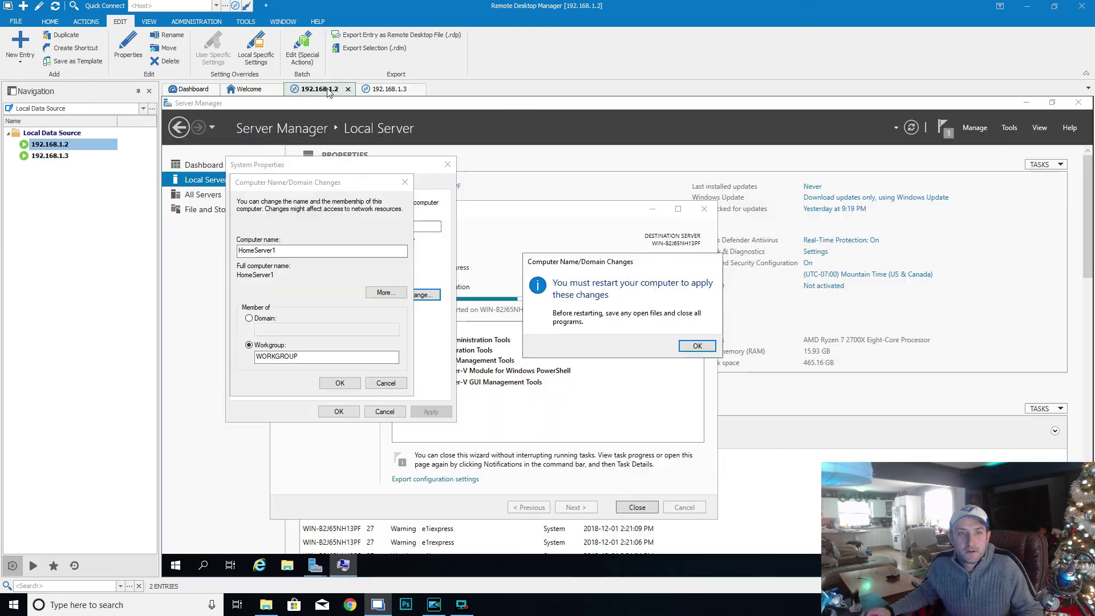
pyautogui.click(697, 346)
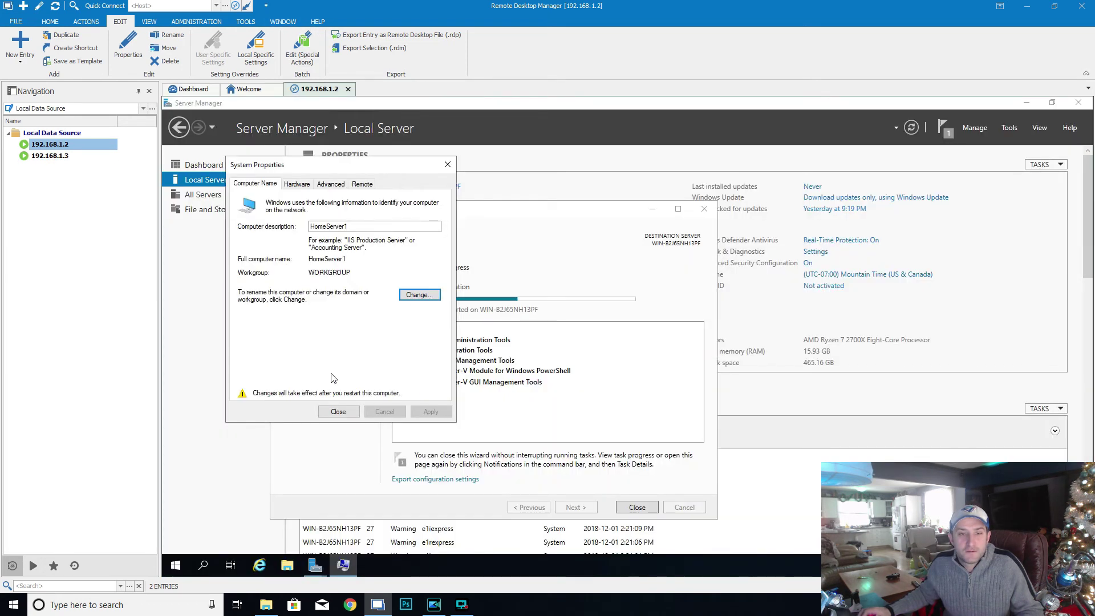
pyautogui.click(338, 412)
pyautogui.click(688, 341)
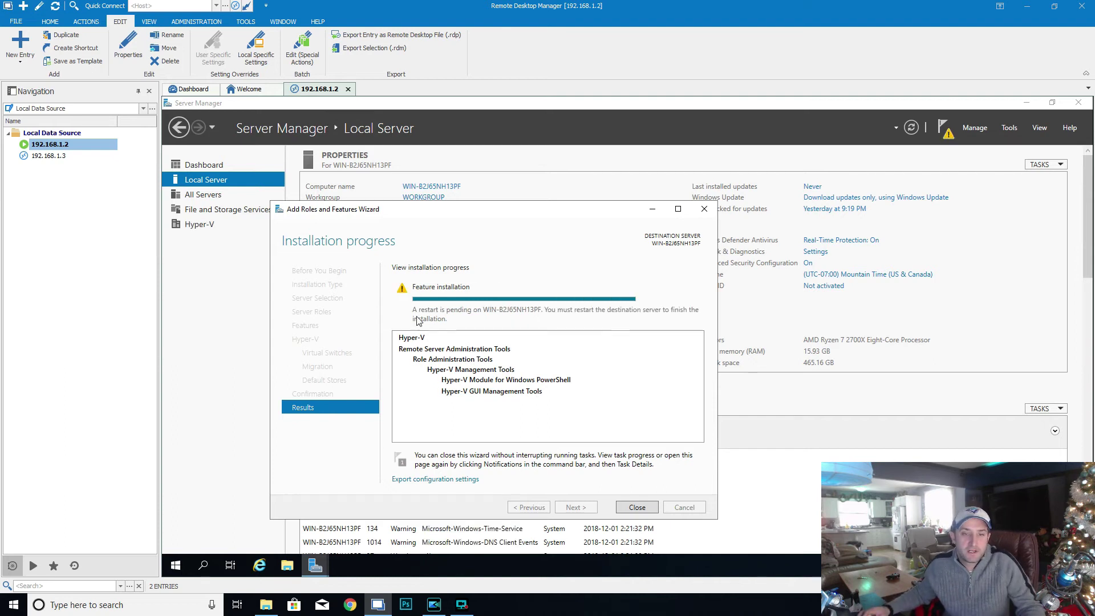
# - Close the Hyper-V installation wizard and restart 192.168.1.2 with the reason Other (Unplanned)
pyautogui.click(637, 507)
pyautogui.click(176, 565)
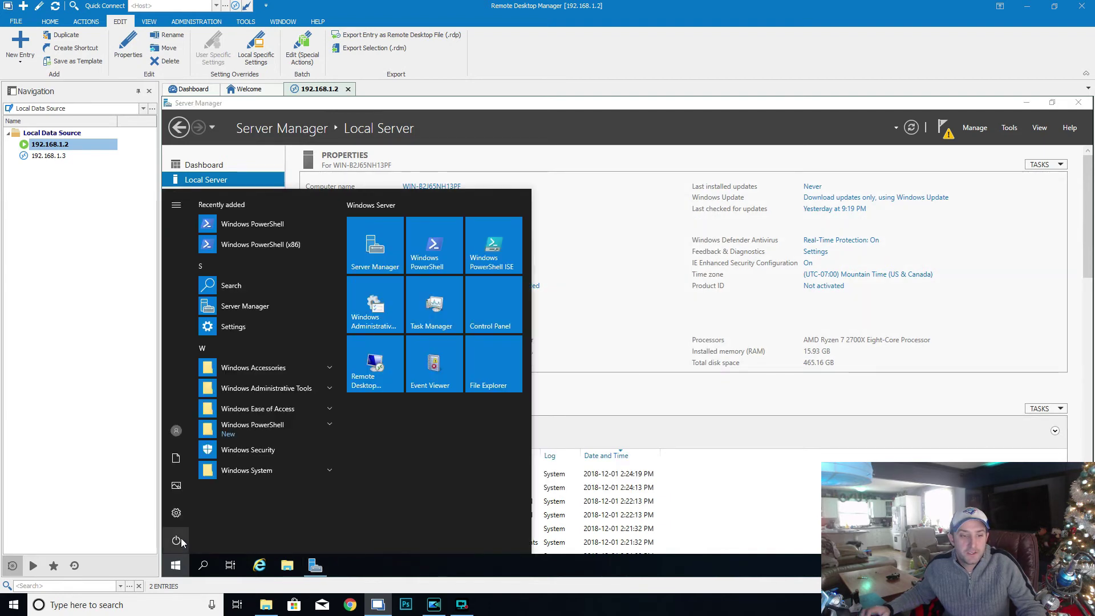
pyautogui.click(178, 539)
pyautogui.click(188, 515)
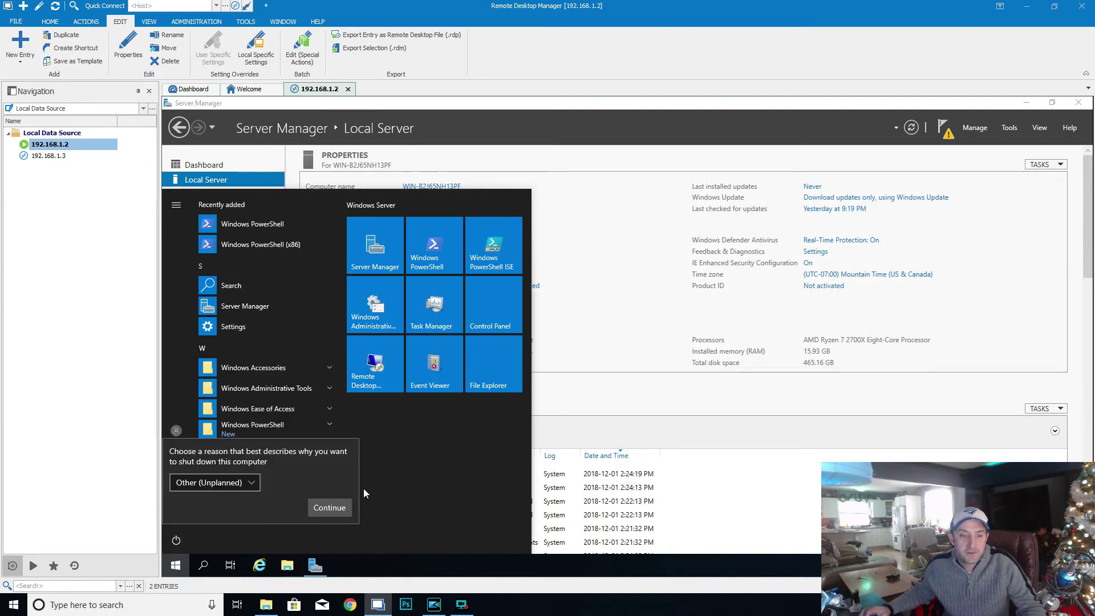
pyautogui.click(332, 508)
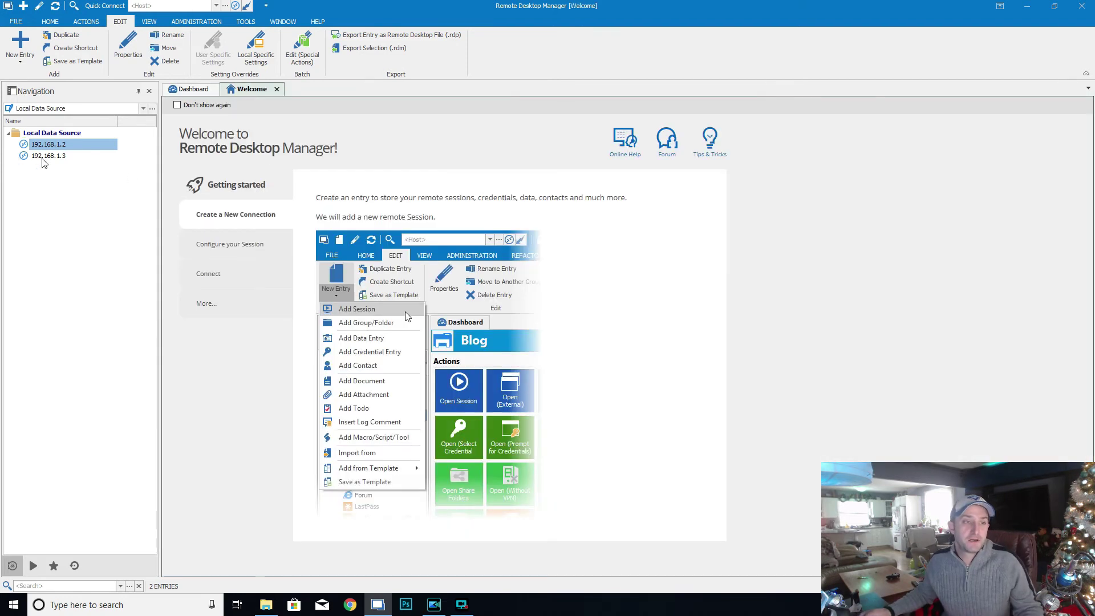
# - Reconnect to both servers and check each computer name in its local server properties
pyautogui.doubleClick(50, 156)
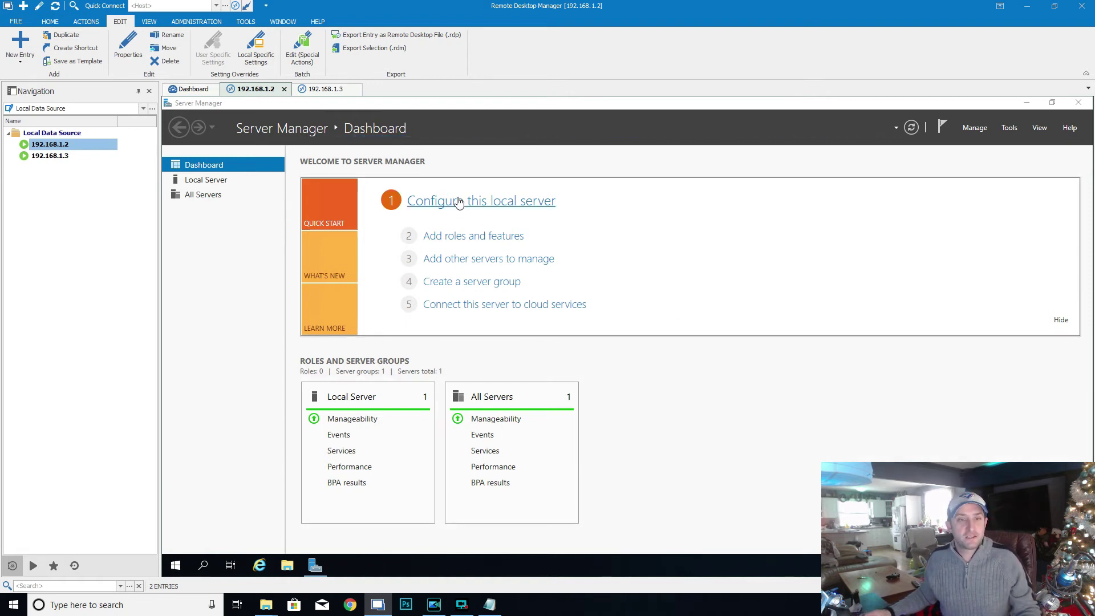
pyautogui.click(460, 203)
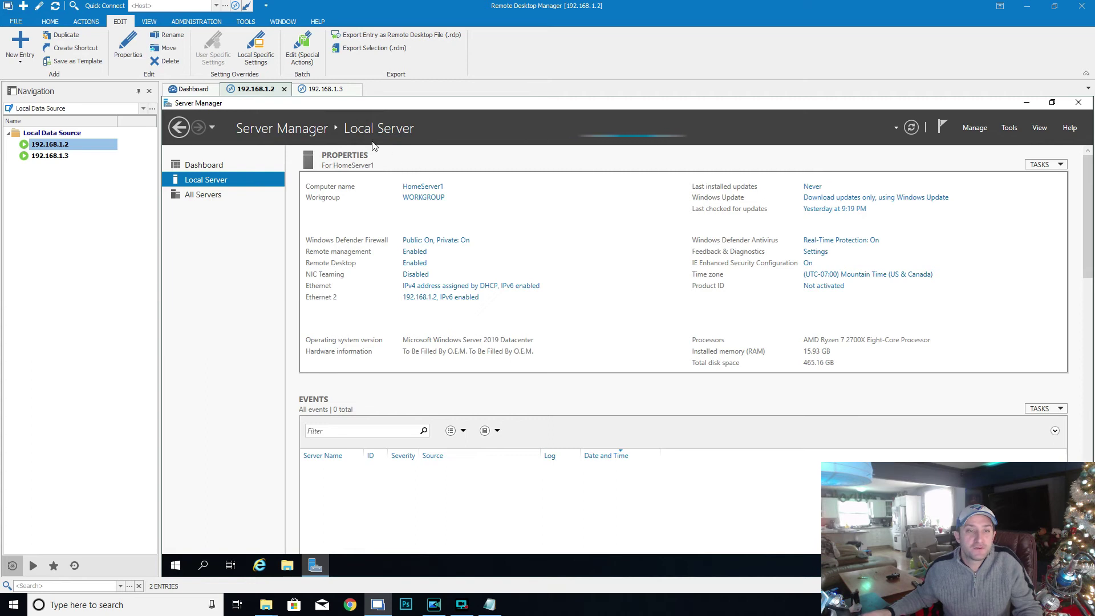
pyautogui.click(326, 90)
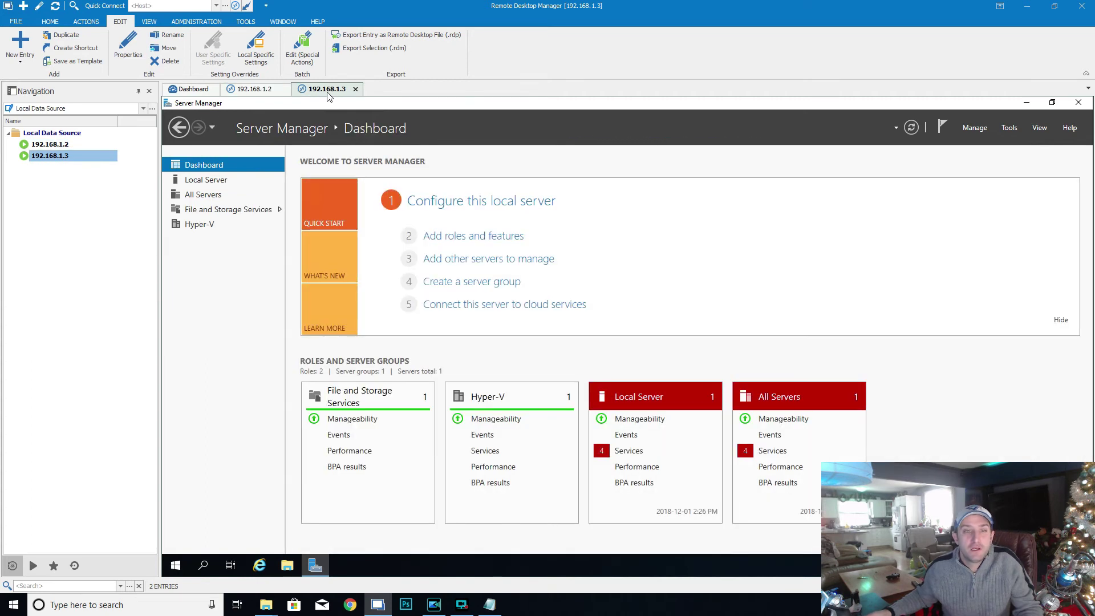
pyautogui.click(512, 207)
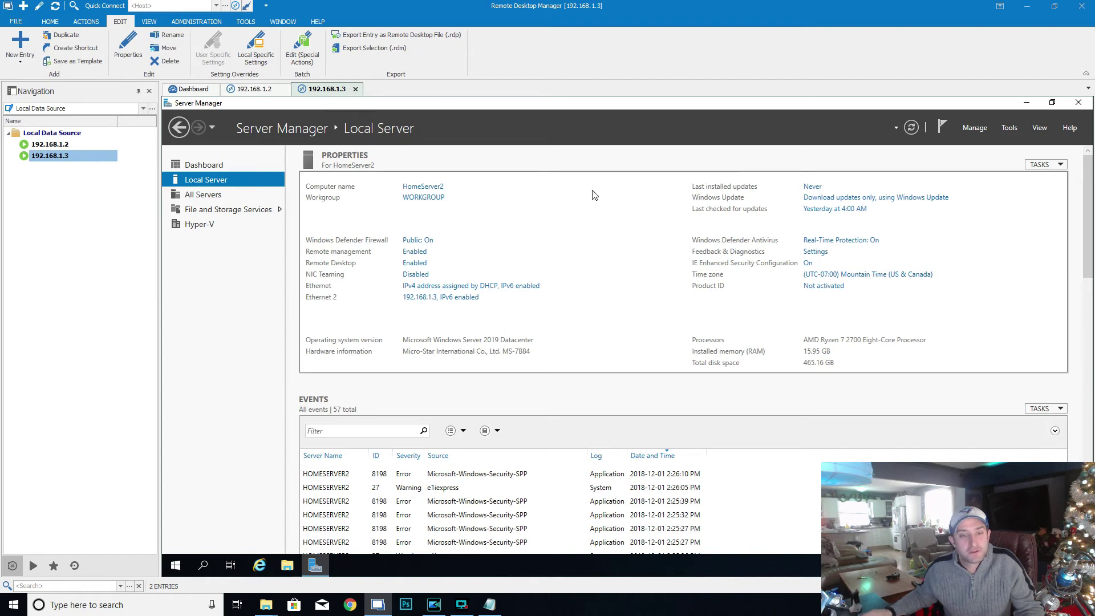
pyautogui.click(240, 88)
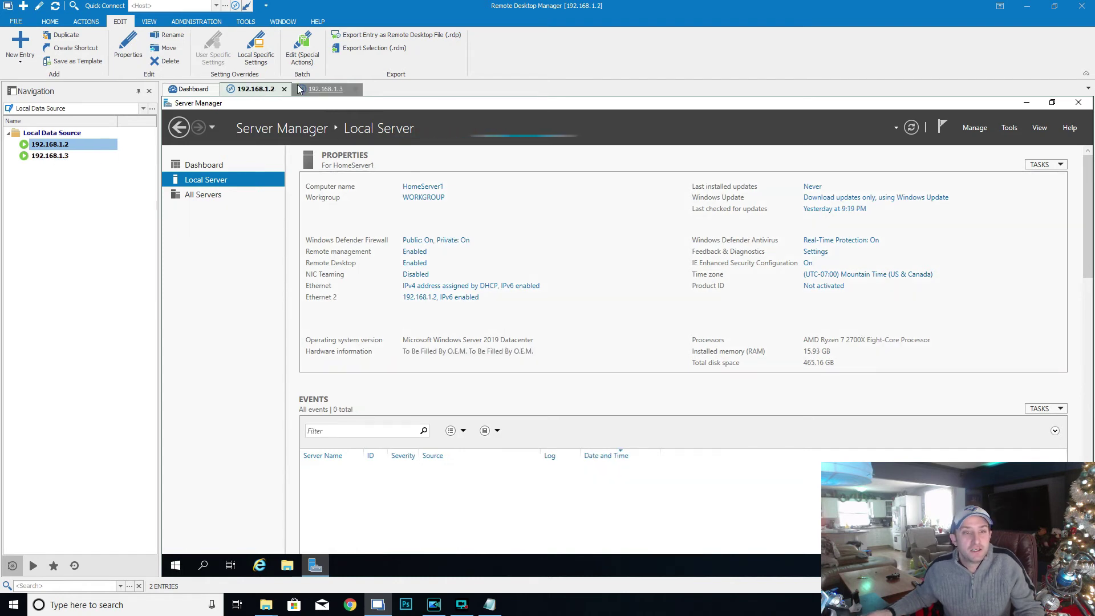
# - View the Hyper-V role page in Server Manager on 192.168.1.3 and on 192.168.1.2
pyautogui.click(315, 93)
pyautogui.click(201, 224)
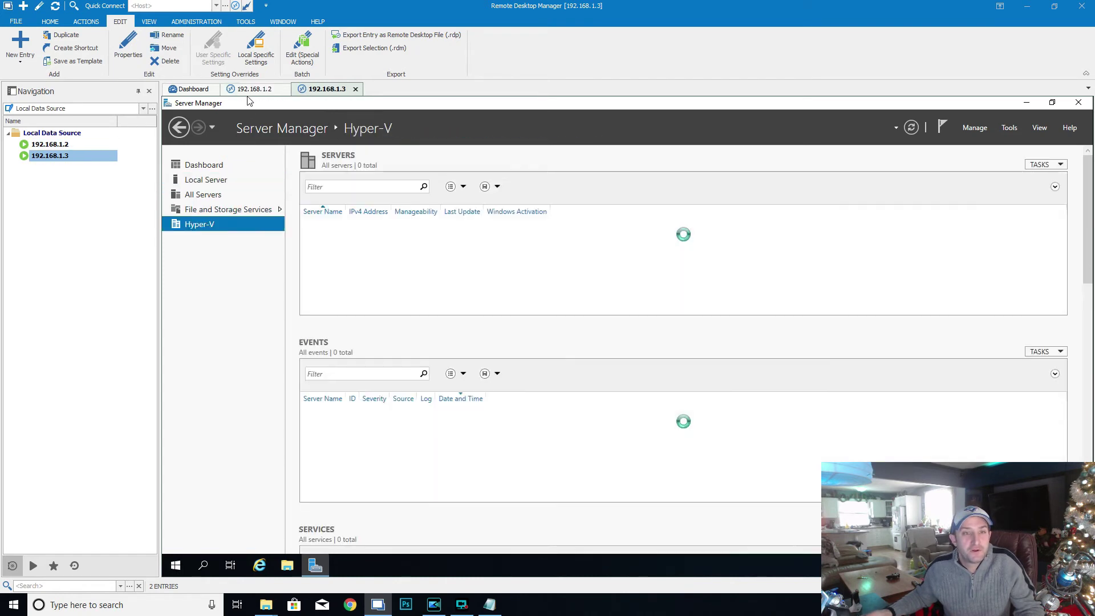
pyautogui.click(255, 88)
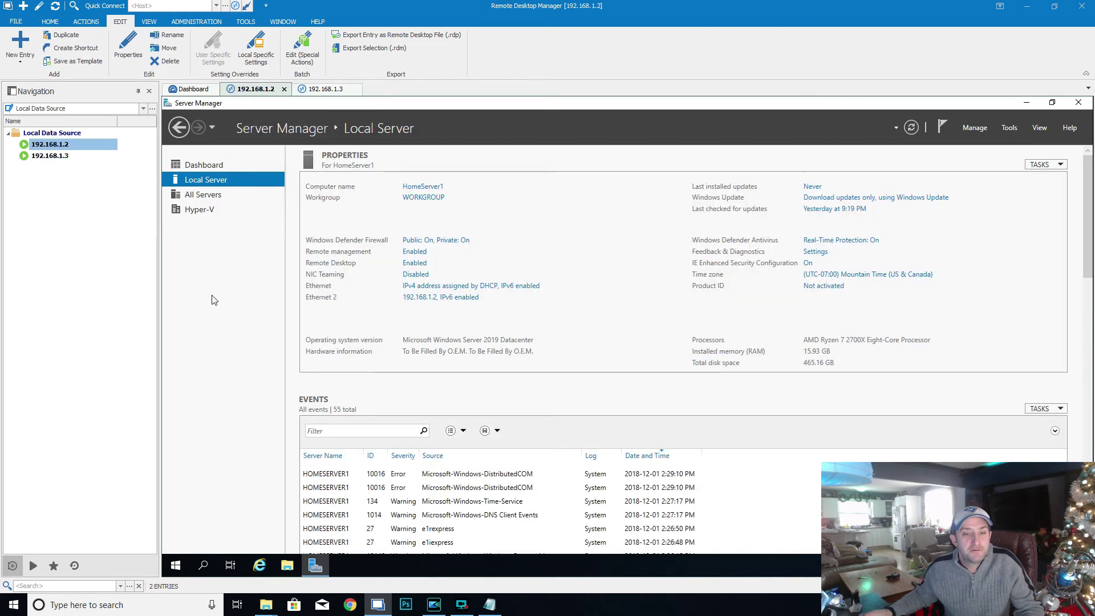
pyautogui.click(199, 225)
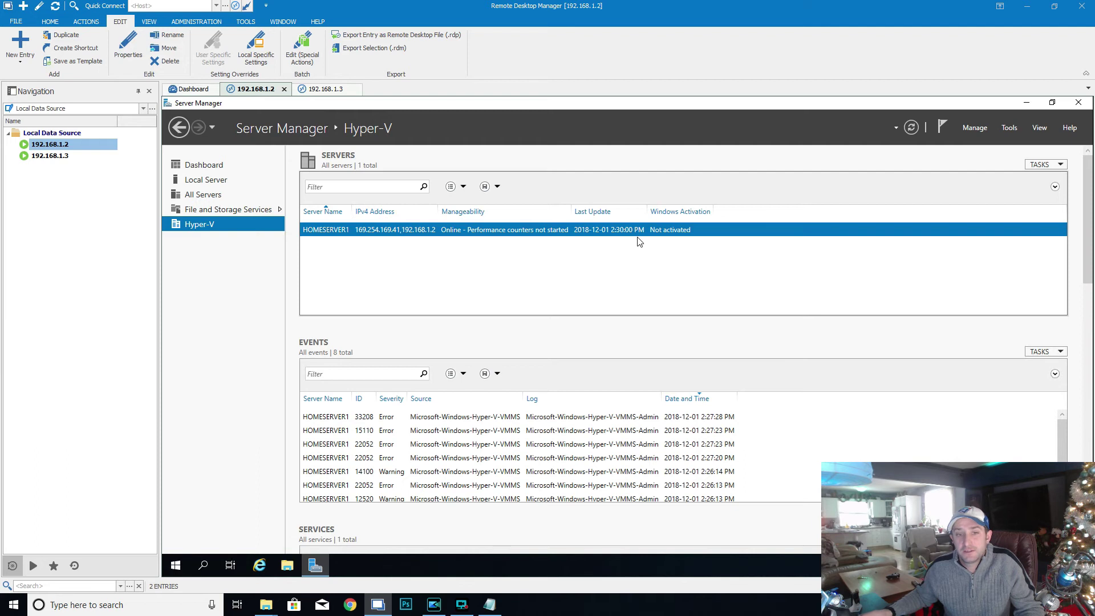
# - Launch Hyper-V Manager from the HOMESERVER1 entry and select HOMESERVER1 as the host
pyautogui.rightClick(402, 232)
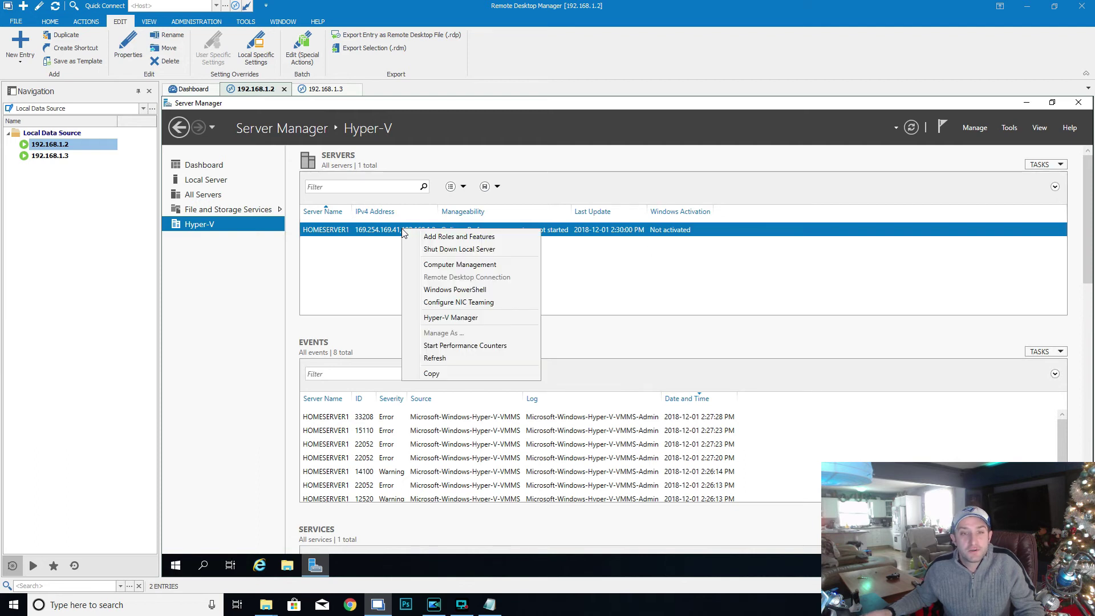
pyautogui.click(462, 322)
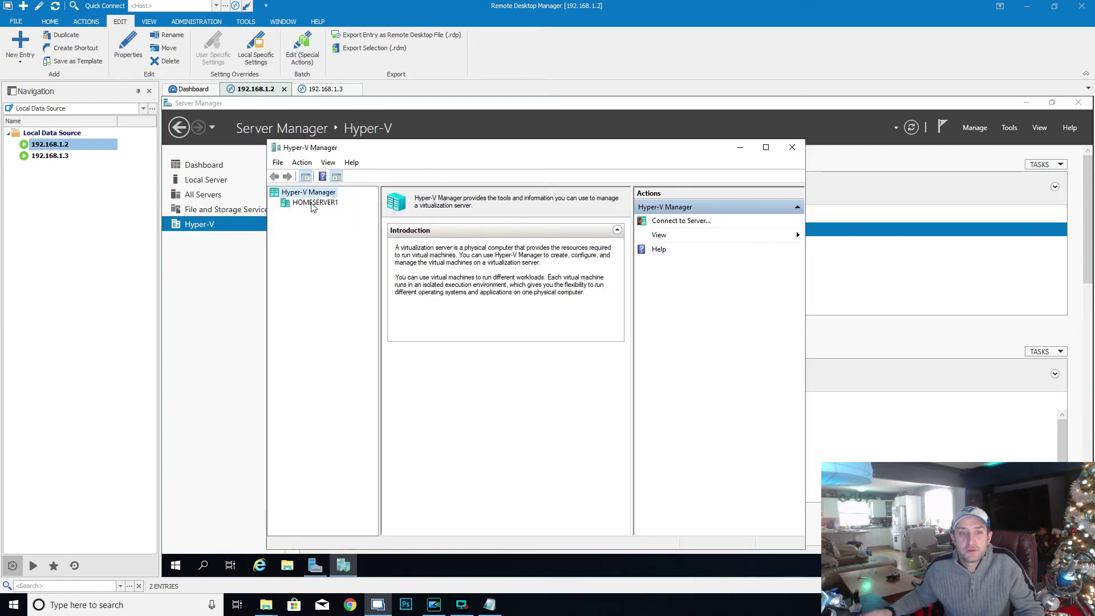
pyautogui.click(313, 205)
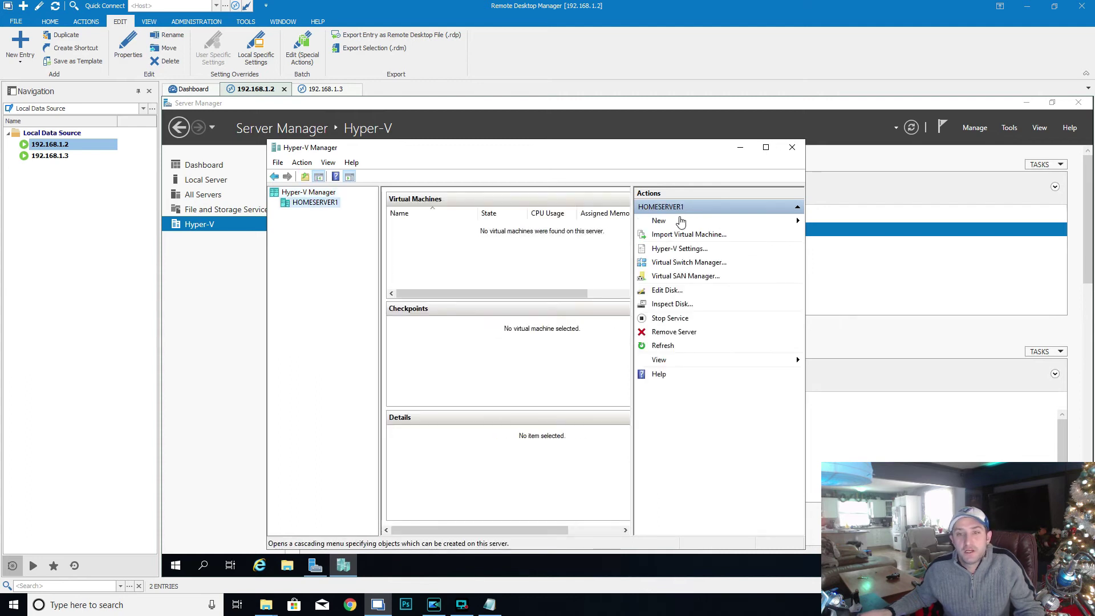
# - Begin creating a virtual machine on HOMESERVER1, name it DC01, and keep the default storage location
pyautogui.click(697, 221)
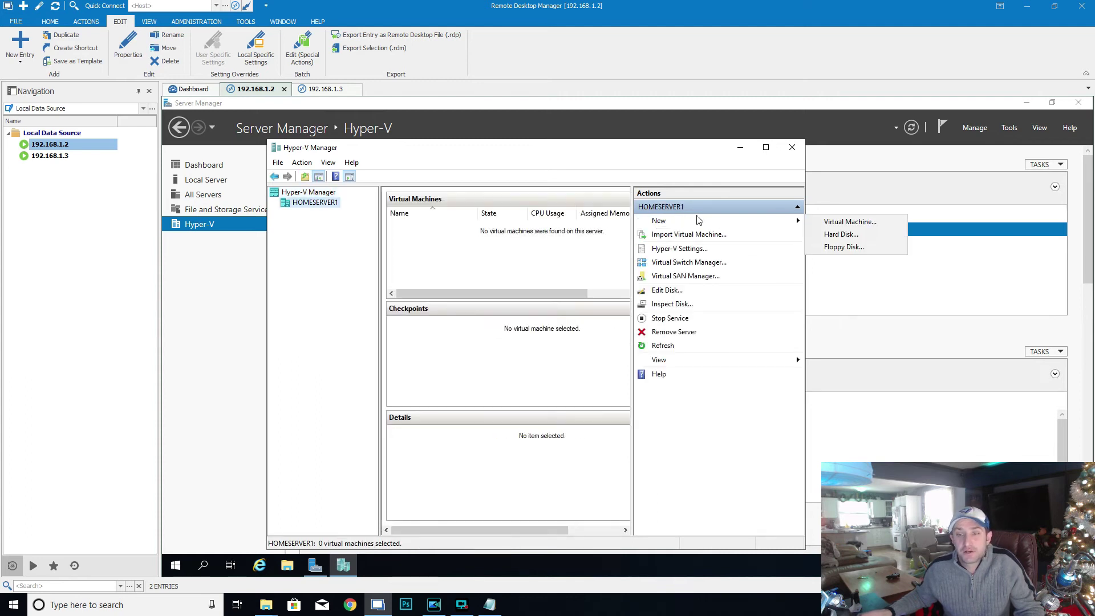
pyautogui.click(848, 222)
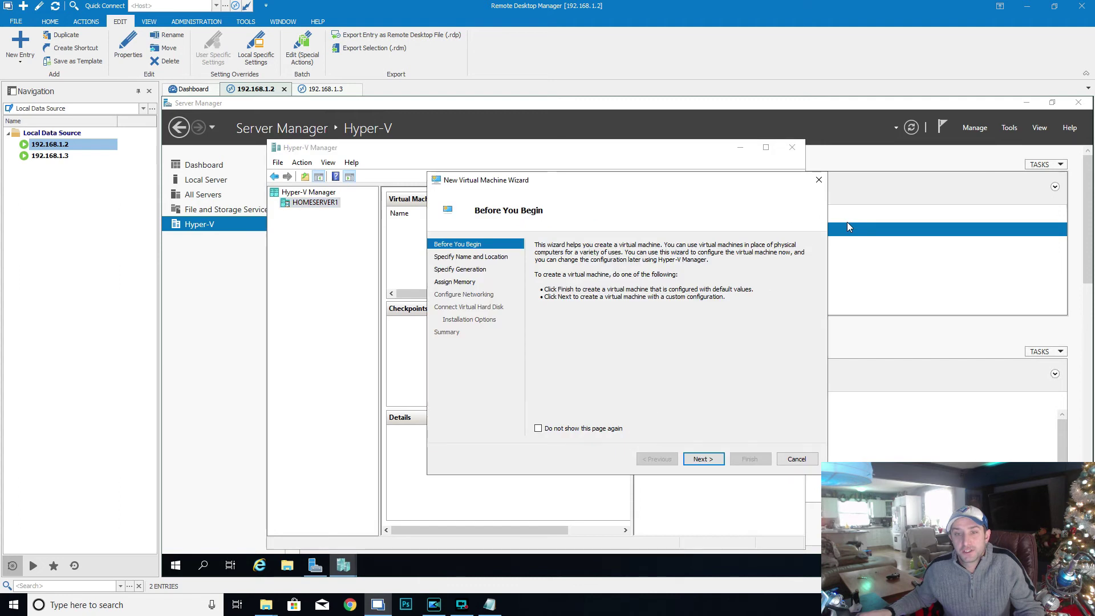
pyautogui.click(702, 459)
pyautogui.write('DC01')
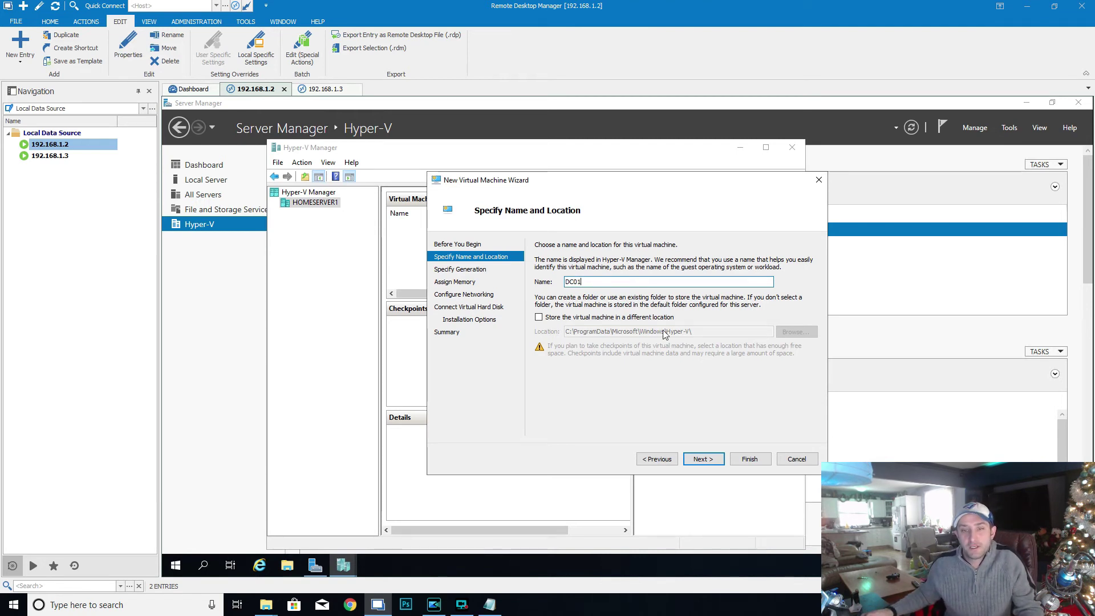
pyautogui.click(697, 461)
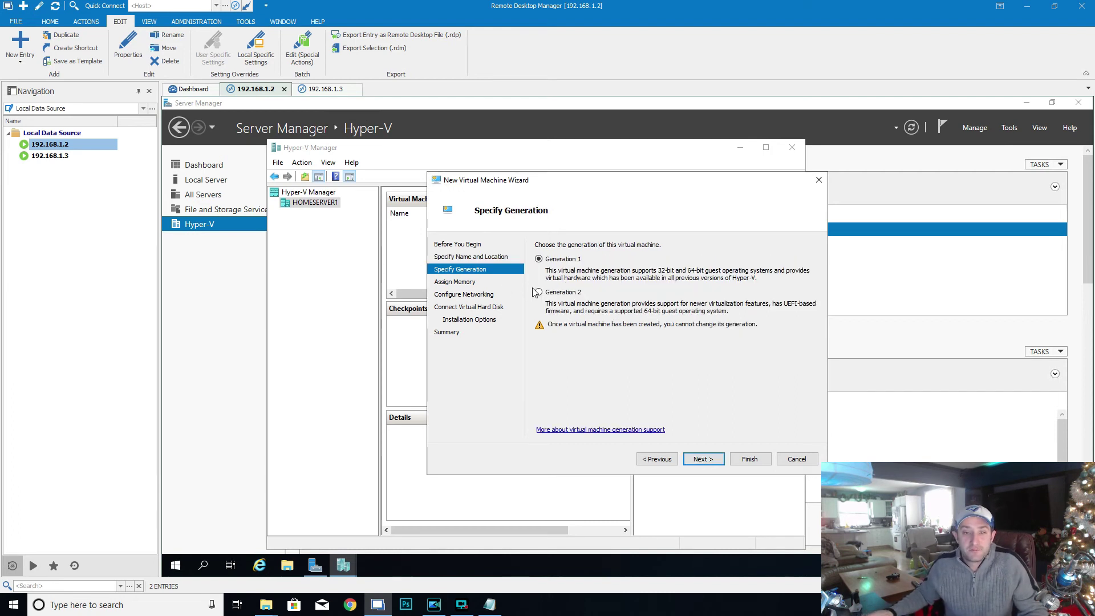
# - Choose Generation 2 for DC01 and work out 256 × 4 × 8 in Calculator for the memory size
pyautogui.click(712, 462)
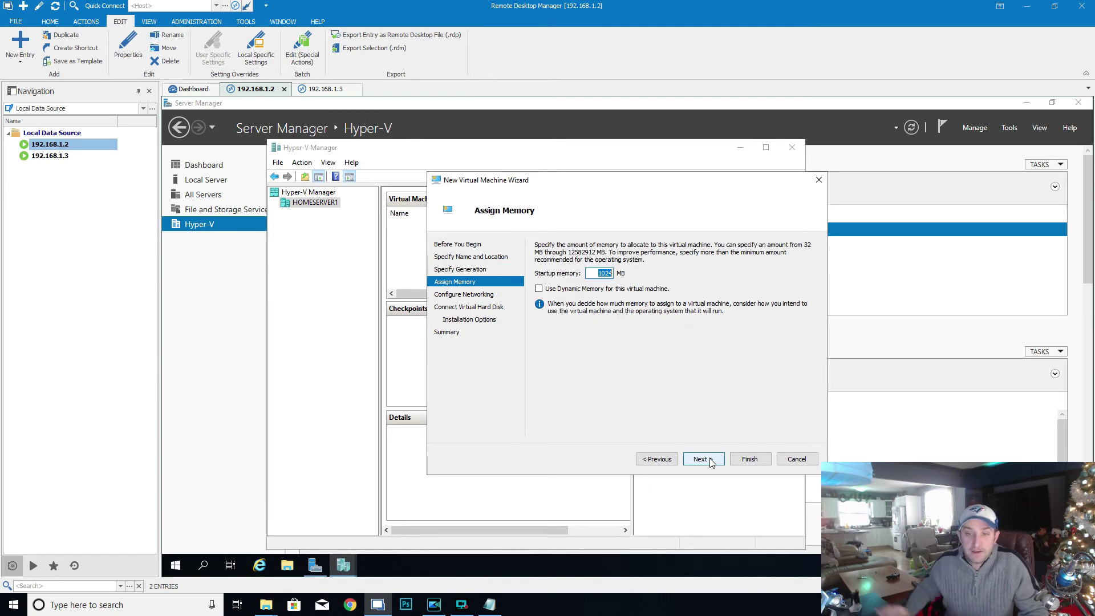
pyautogui.press('super')
pyautogui.write('calc')
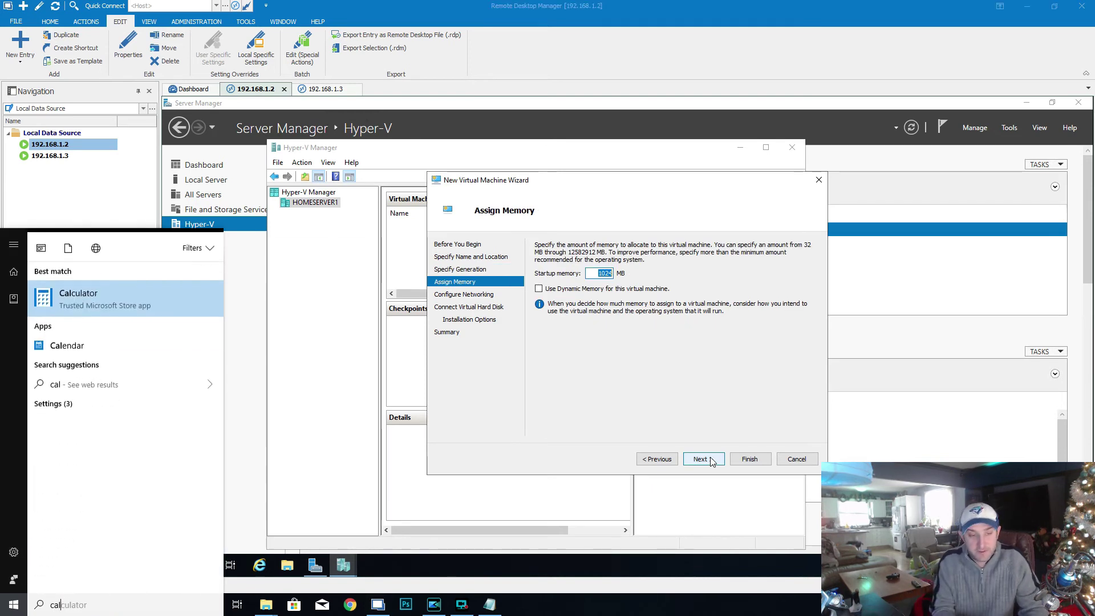
pyautogui.press('Return')
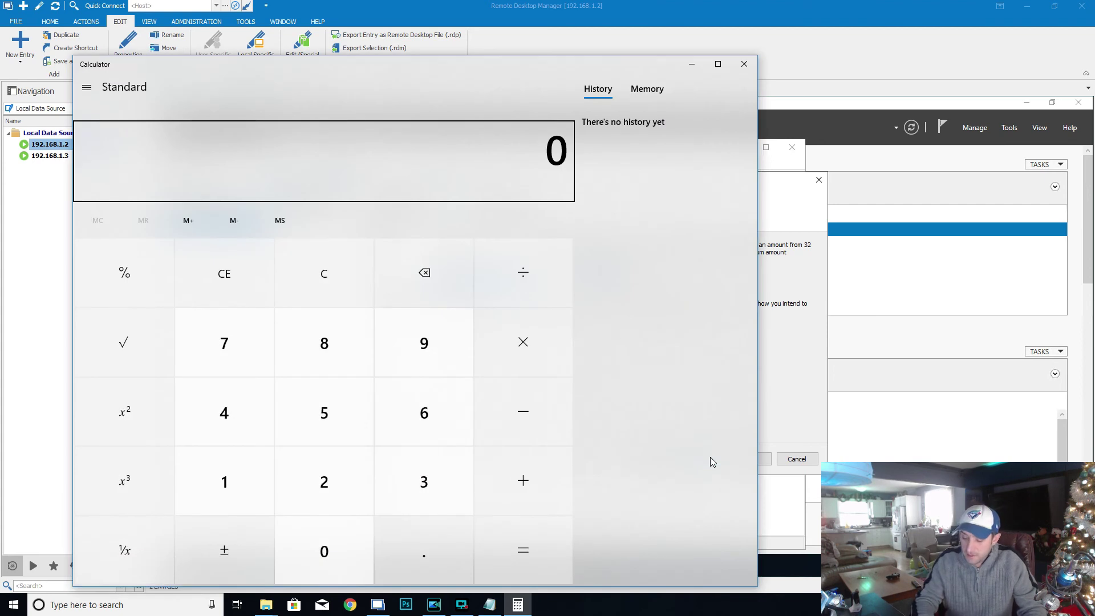
pyautogui.write('256')
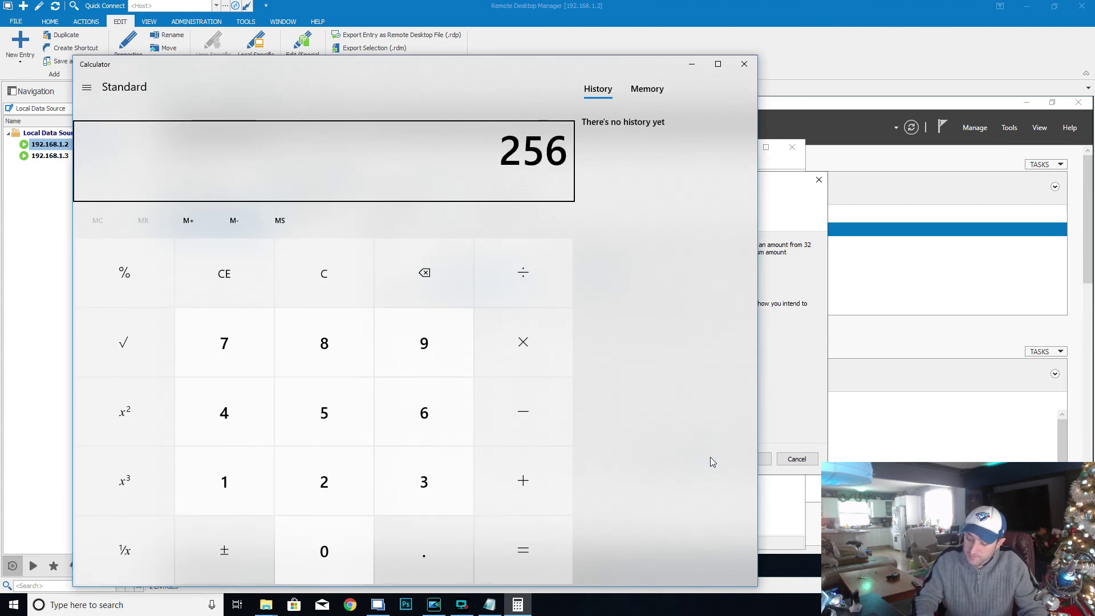
pyautogui.write(' × 4')
pyautogui.press('Return')
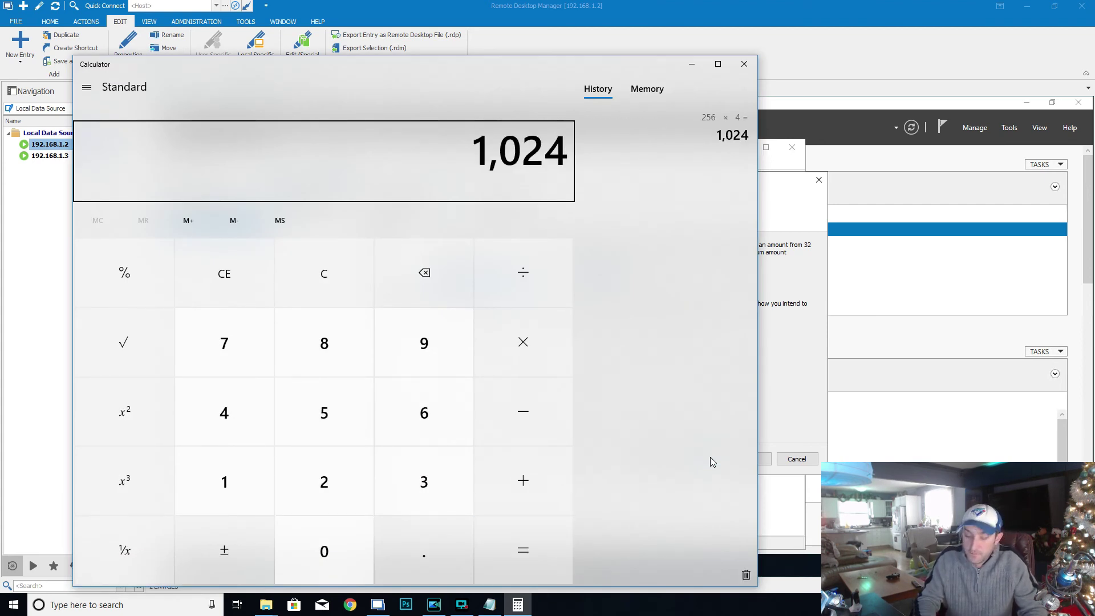
pyautogui.write('8')
pyautogui.press('Return')
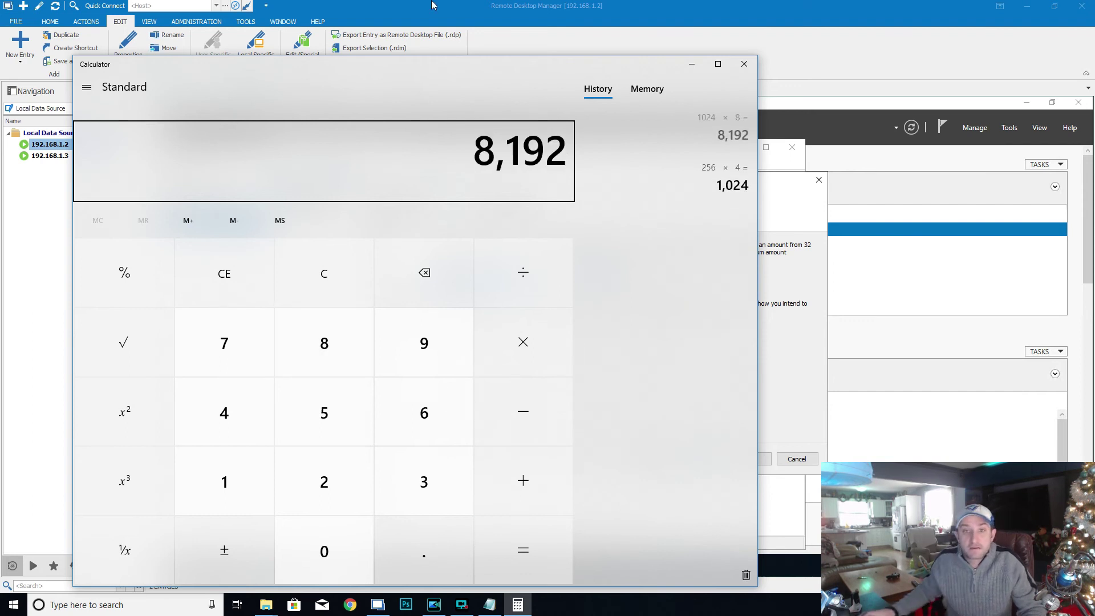
pyautogui.click(745, 64)
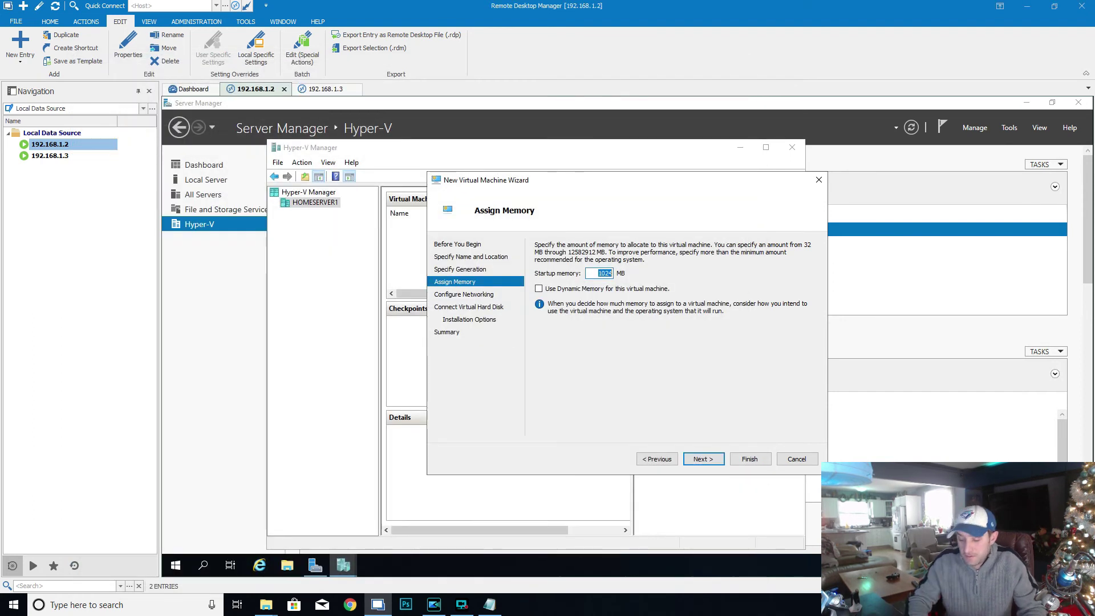
# - Set DC01's startup memory to 8192 MB and leave its network adapter as Not Connected
pyautogui.write('8192')
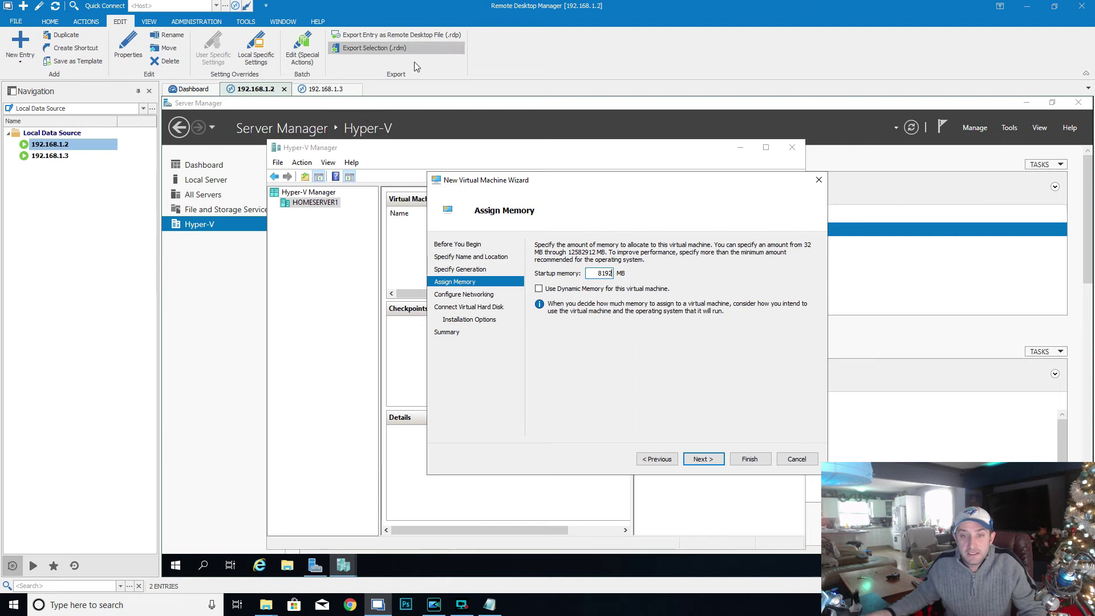
pyautogui.moveTo(672, 188); pyautogui.dragTo(644, 179)
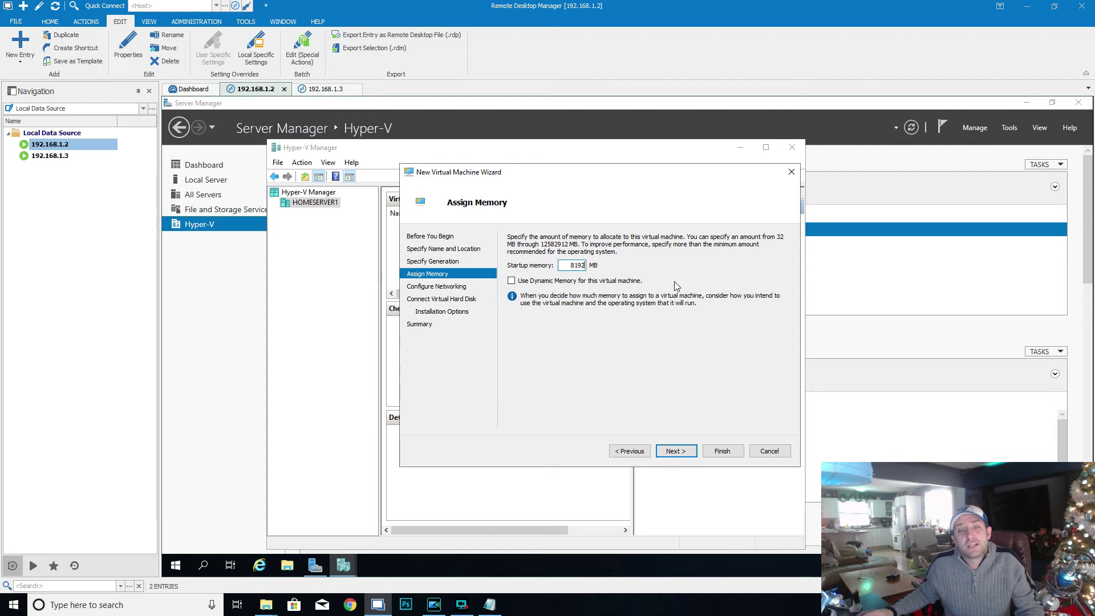
pyautogui.click(686, 452)
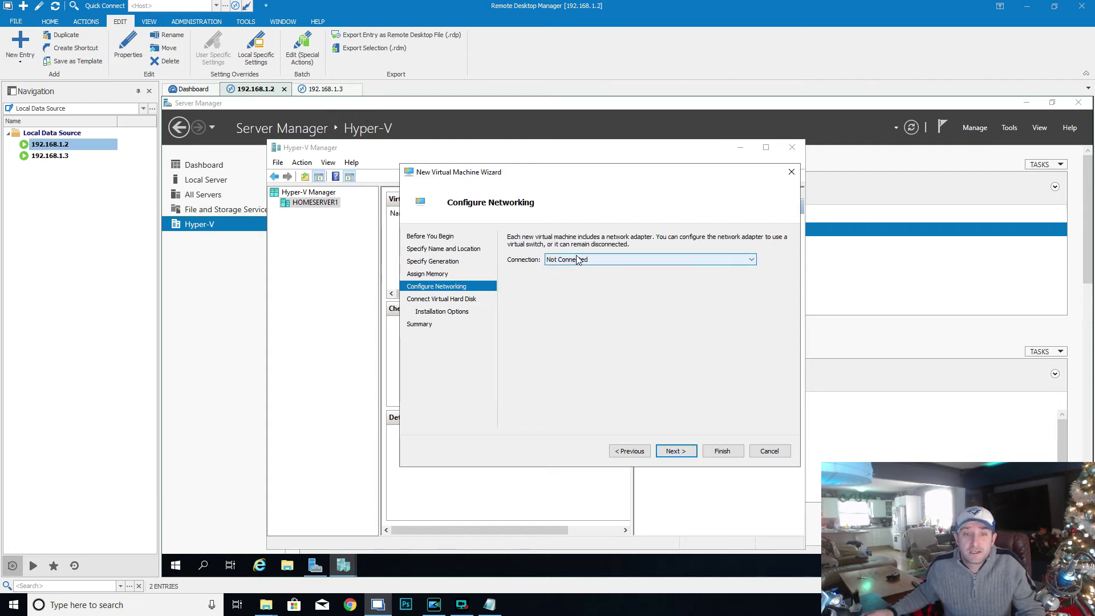
pyautogui.click(599, 260)
pyautogui.click(604, 263)
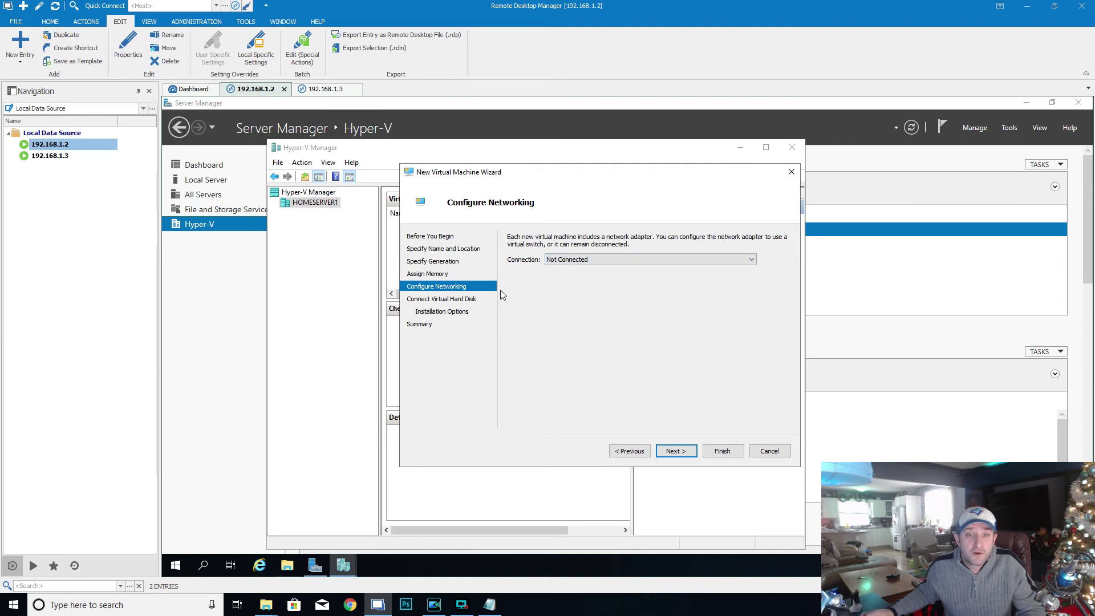
pyautogui.click(673, 452)
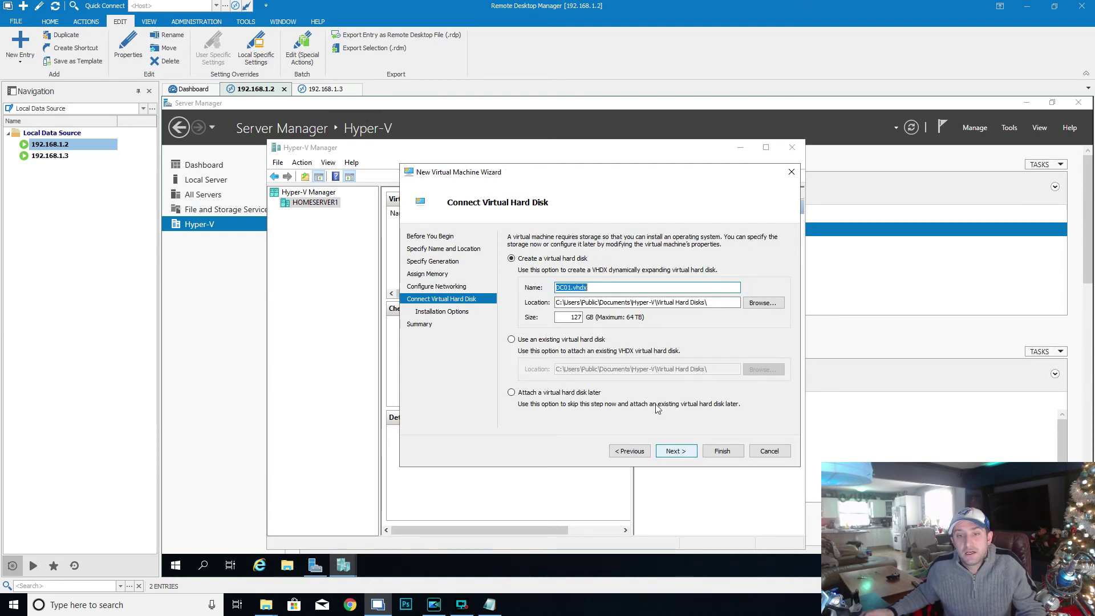
# - Set the new DC01.vhdx virtual hard disk to 50 GB, keeping the default name and location
pyautogui.doubleClick(570, 317)
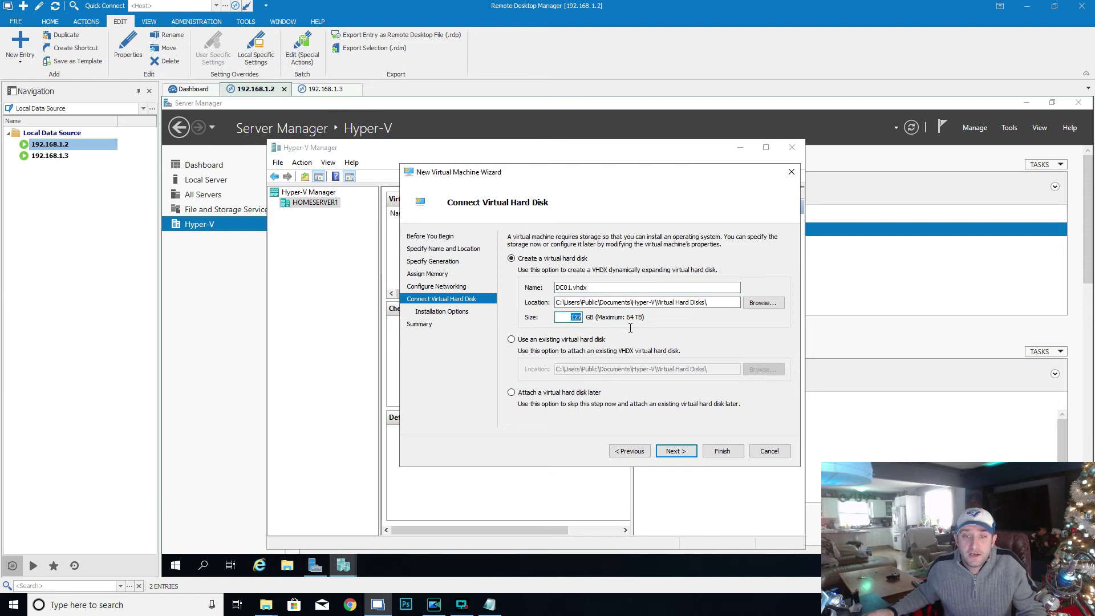
pyautogui.write('50')
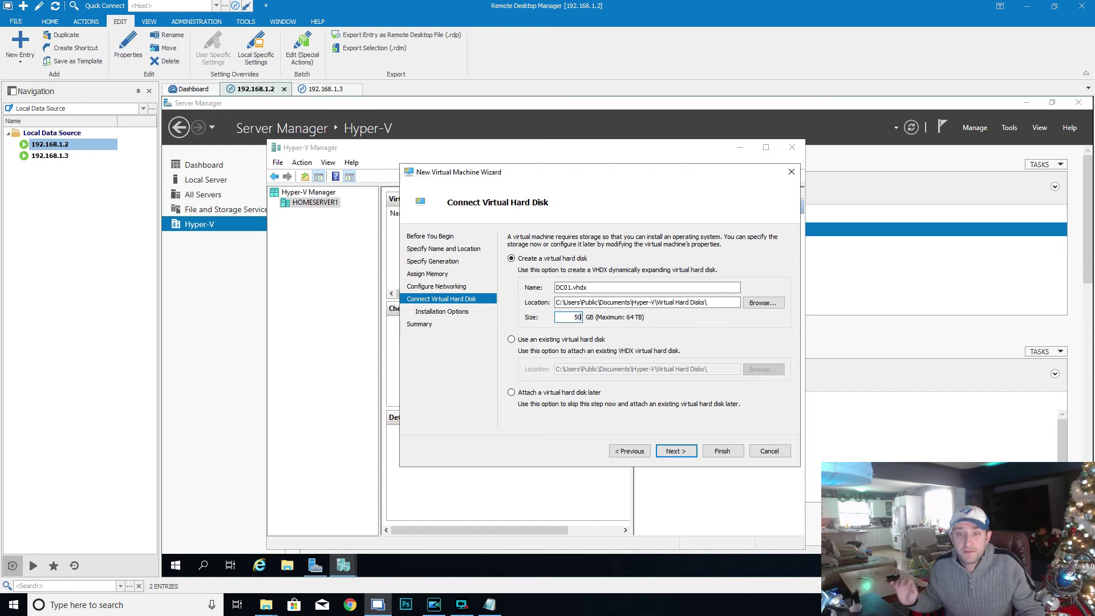
pyautogui.click(674, 450)
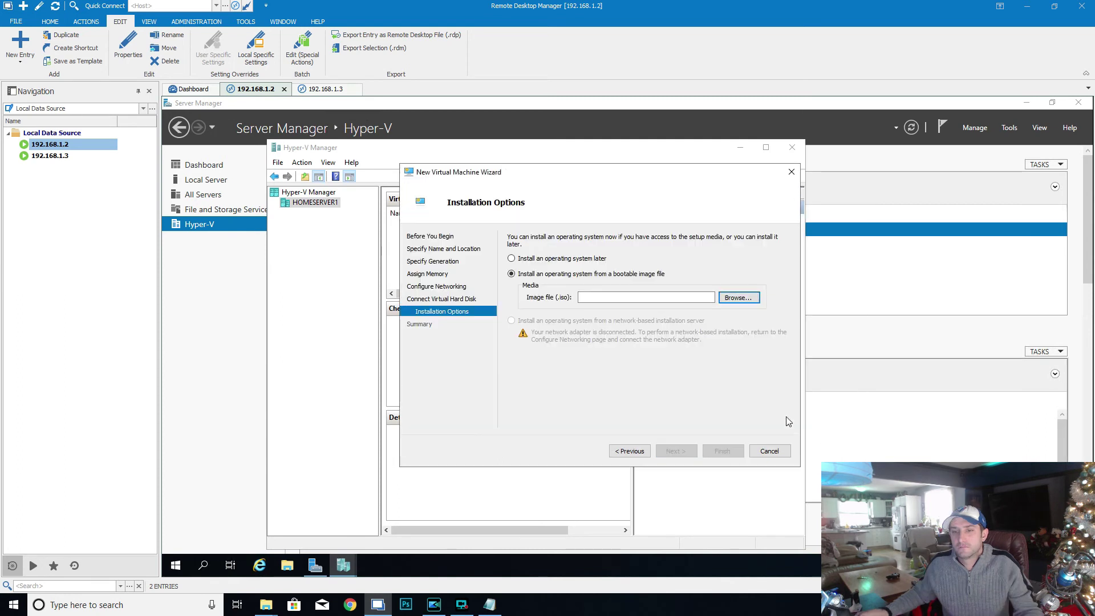
# - Use the Windows_InsiderPreview_Server_vNext_en-us_17744 image from C:\Temp as DC01's installation media and finish creating the virtual machine
pyautogui.click(739, 297)
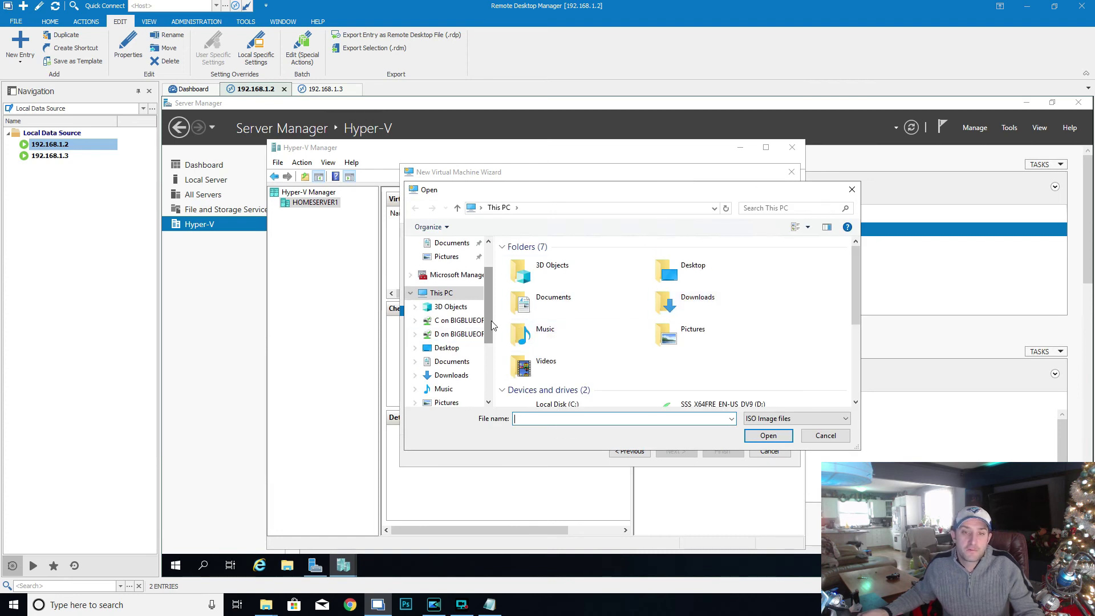
pyautogui.scroll(-2, 490, 321)
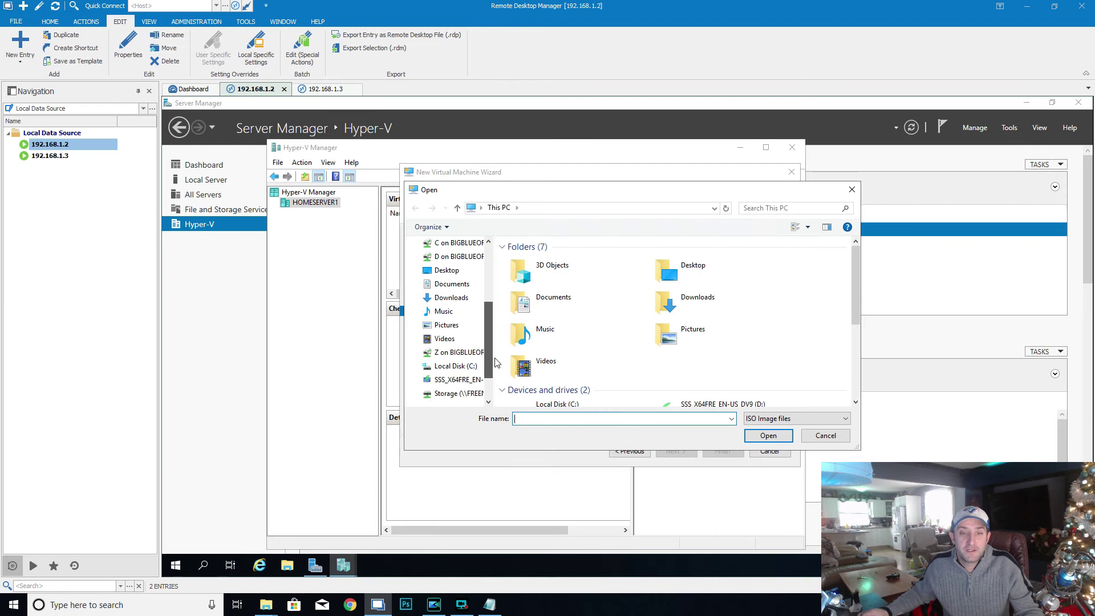
pyautogui.click(471, 368)
pyautogui.doubleClick(534, 298)
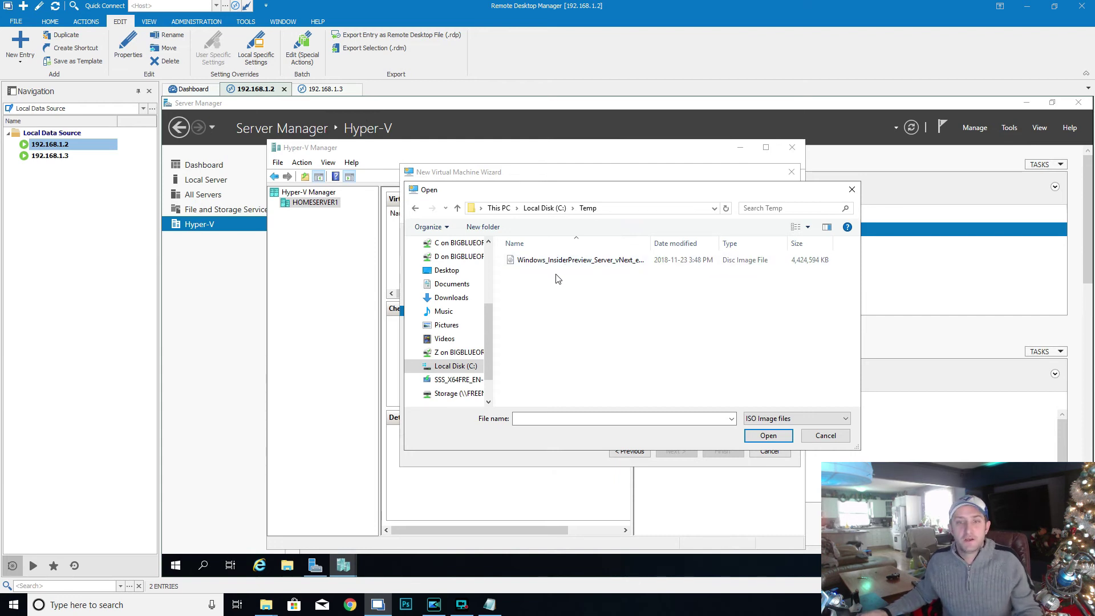
pyautogui.click(581, 263)
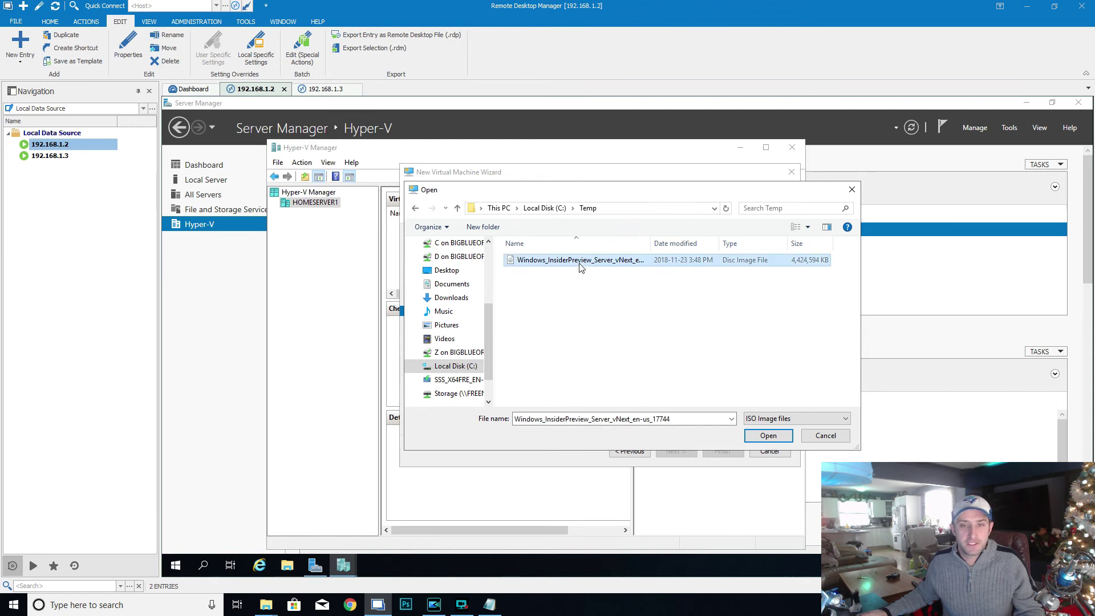
pyautogui.click(768, 437)
pyautogui.click(682, 452)
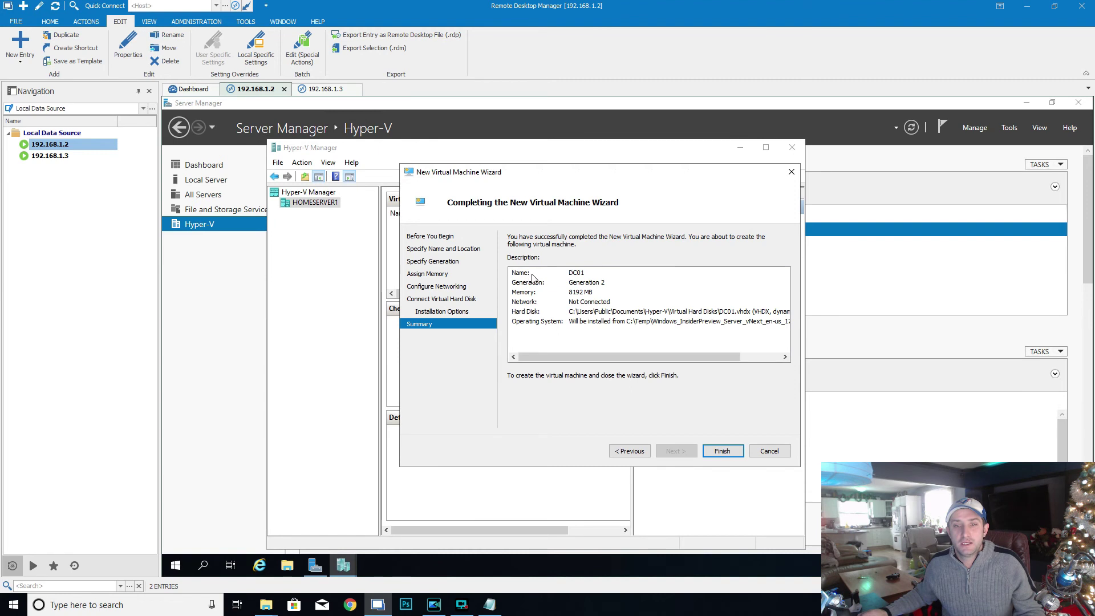
pyautogui.click(732, 453)
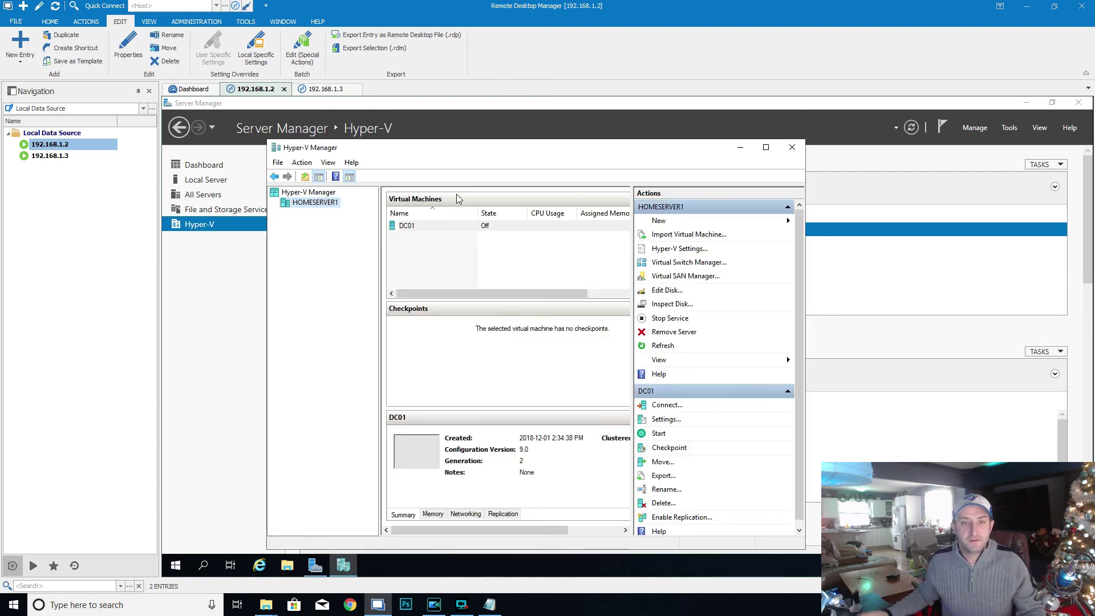
# - Connect to the DC01 virtual machine, start it, and close its connection window
pyautogui.click(472, 228)
pyautogui.press('F2')
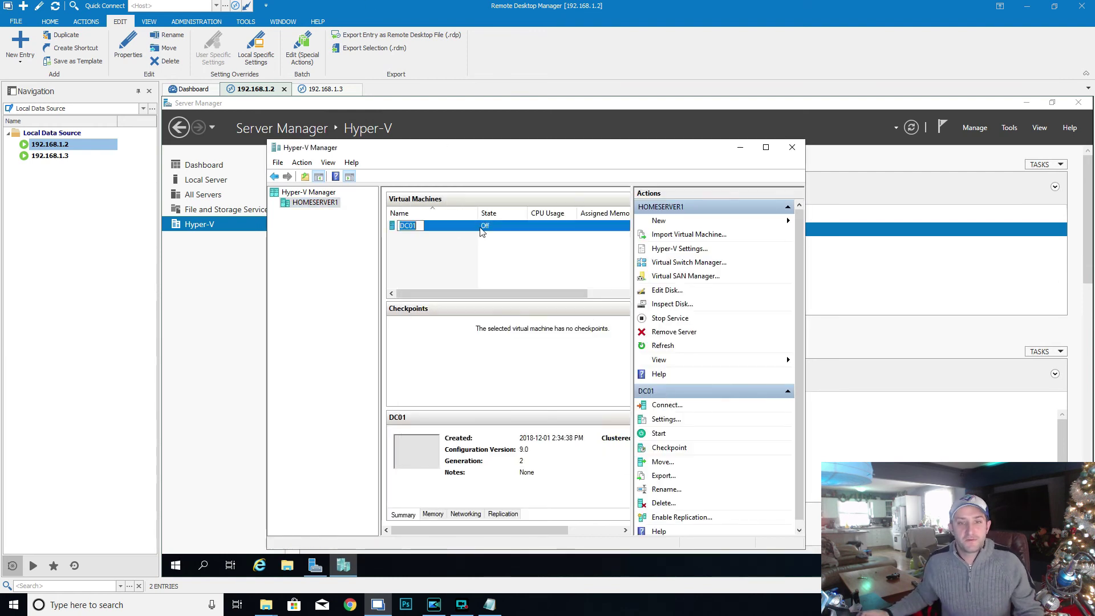
pyautogui.click(512, 229)
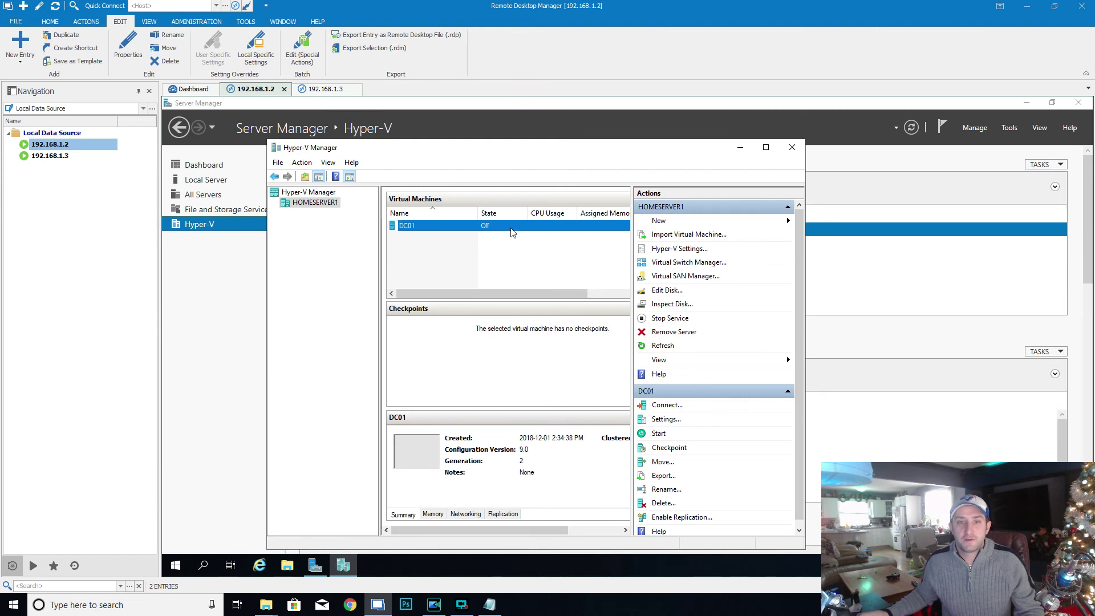
pyautogui.rightClick(512, 229)
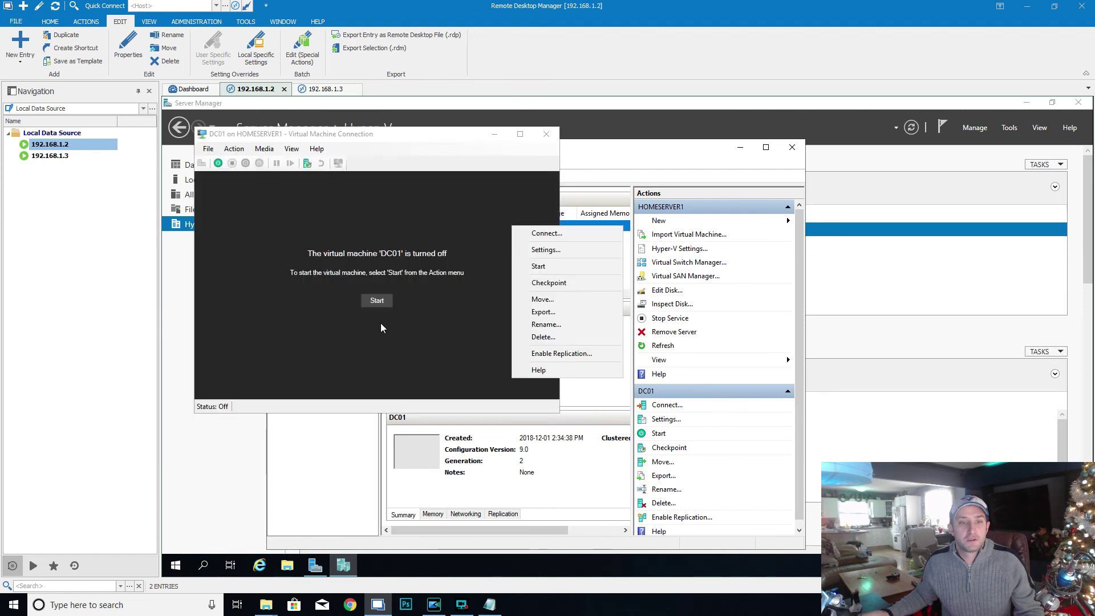
pyautogui.click(379, 301)
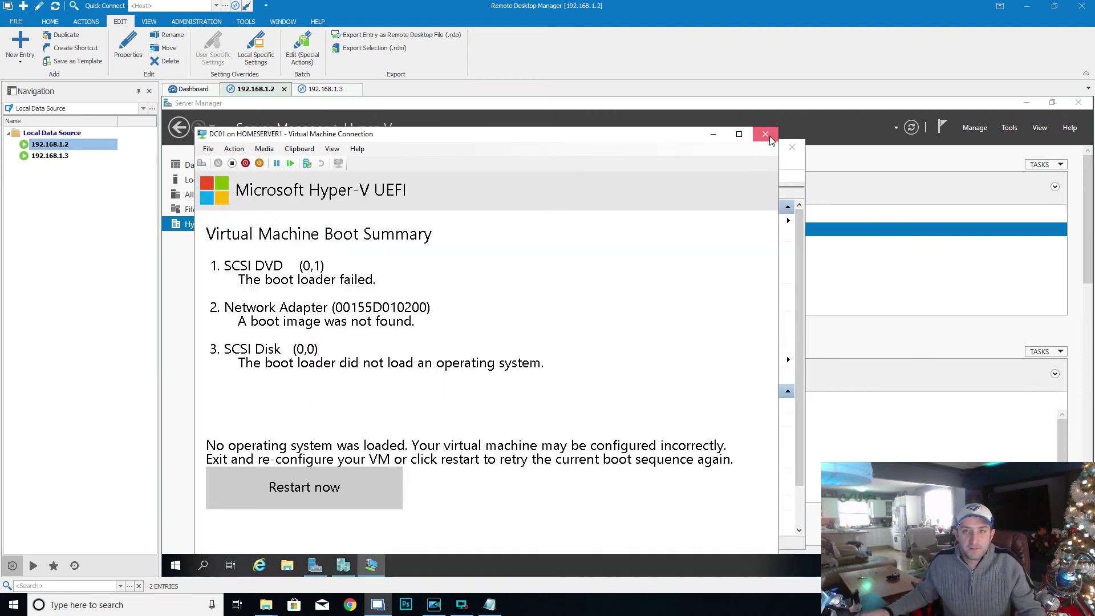
pyautogui.click(766, 134)
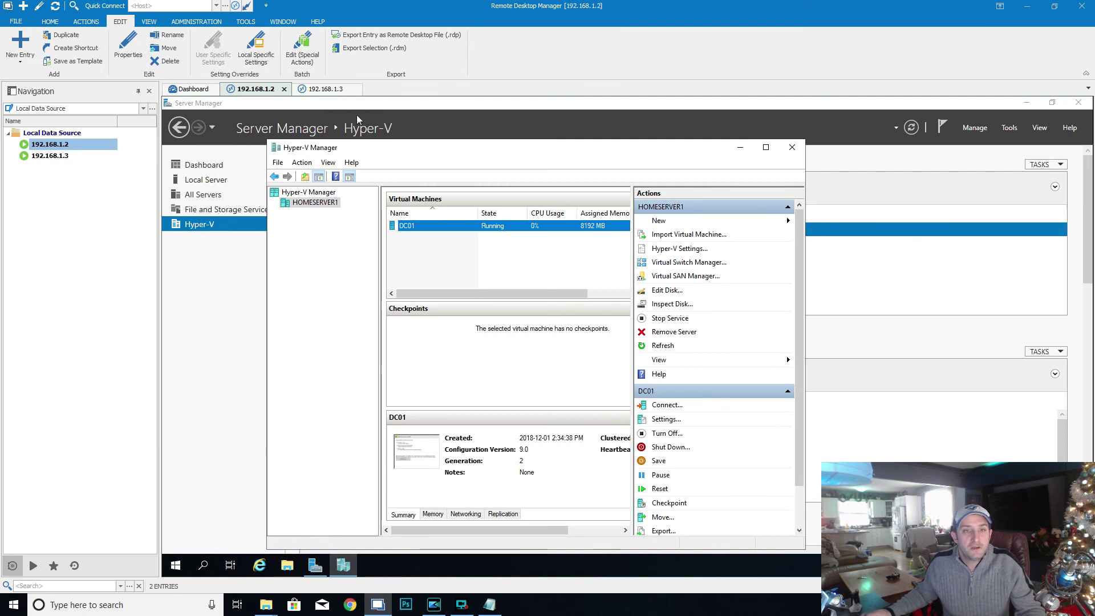
# - Switch to the 192.168.1.3 session, launch Hyper-V Manager from the HOMESERVER2 entry, and select HOMESERVER2 as the host
pyautogui.click(325, 90)
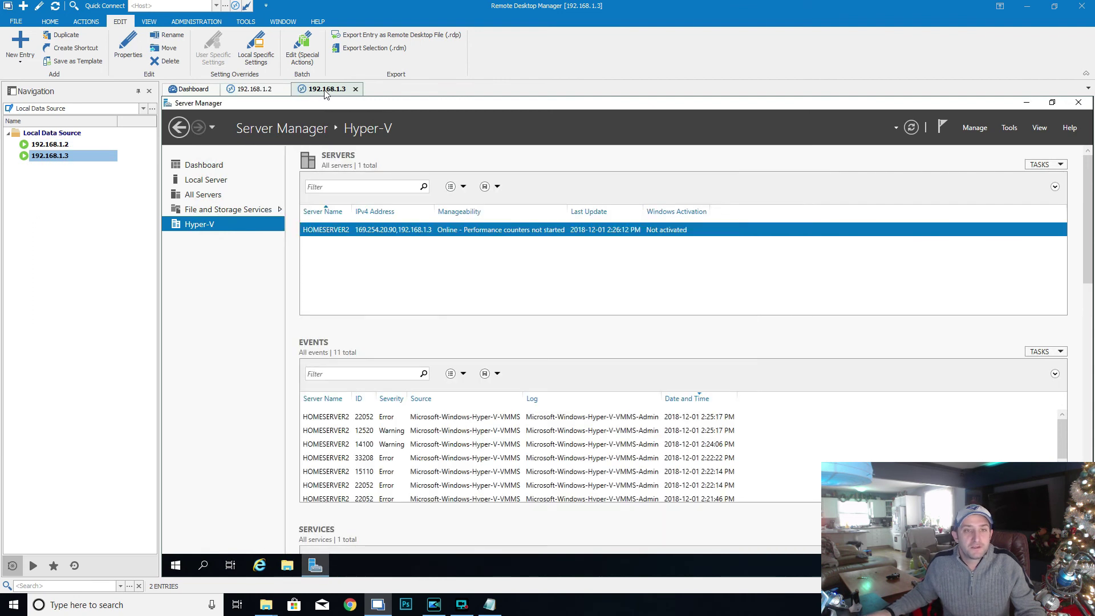
pyautogui.rightClick(381, 234)
pyautogui.click(464, 322)
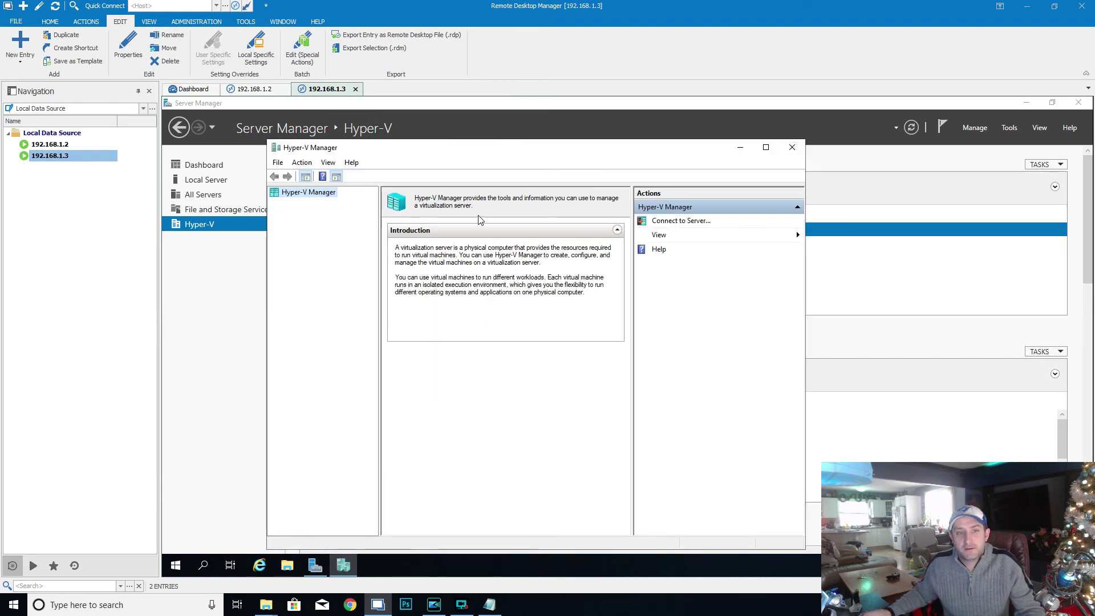
pyautogui.click(315, 202)
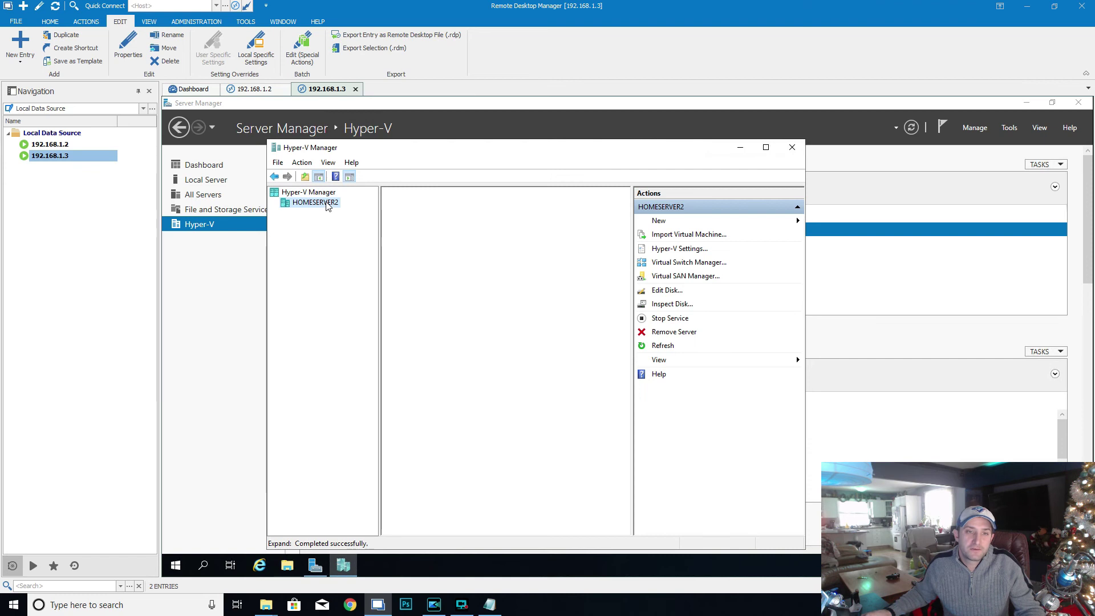
# - Begin creating a virtual machine on HOMESERVER2, name it DC02, and keep the default storage location
pyautogui.rightClick(328, 205)
pyautogui.moveTo(411, 211)
pyautogui.click(483, 211)
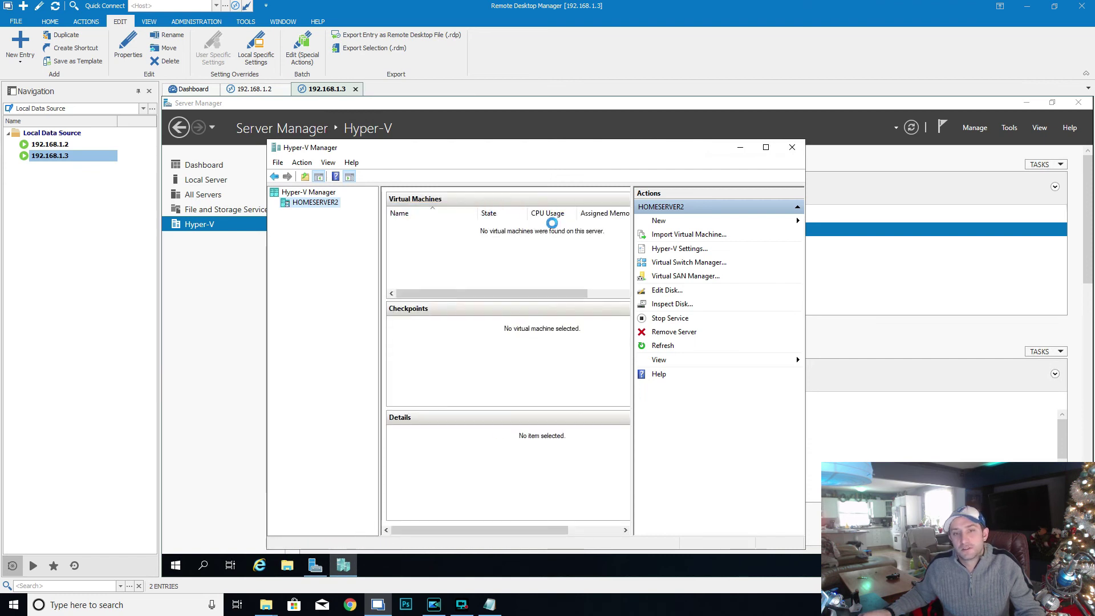
pyautogui.click(703, 459)
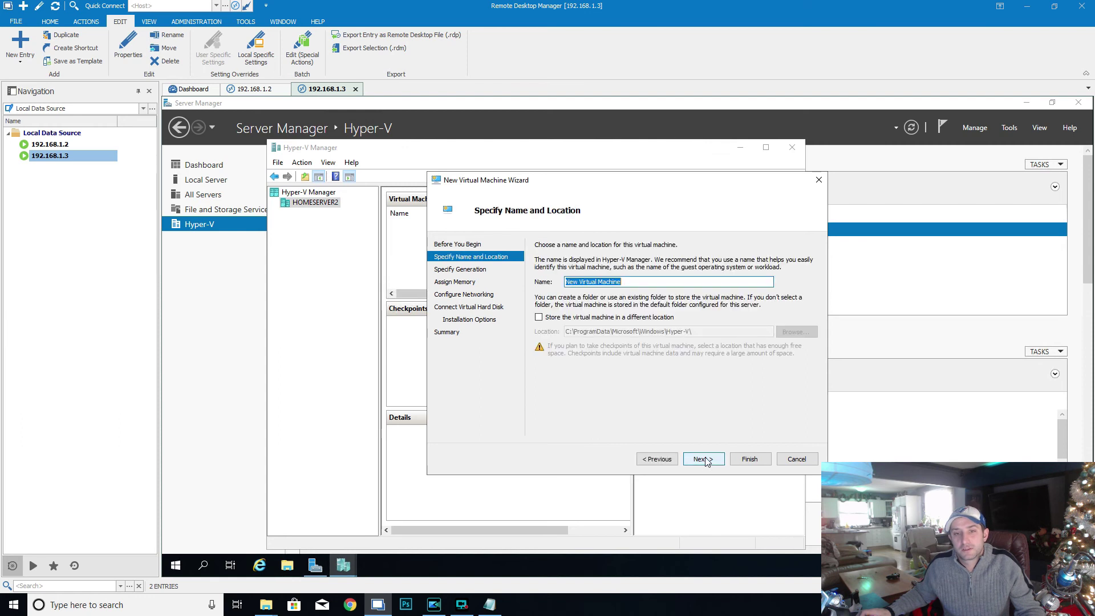
pyautogui.write('DC02')
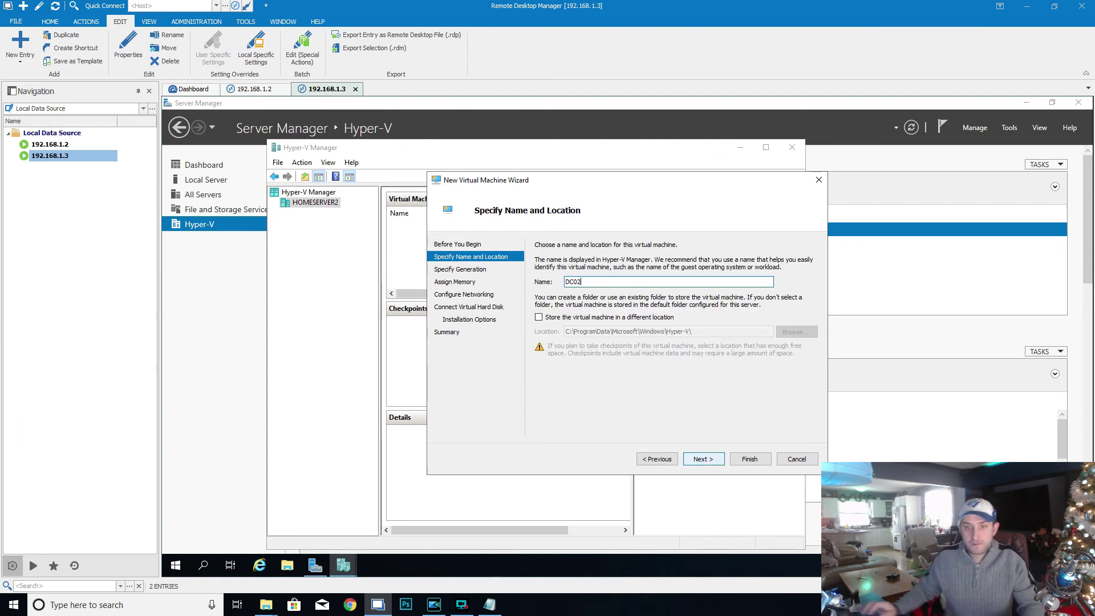
pyautogui.click(711, 461)
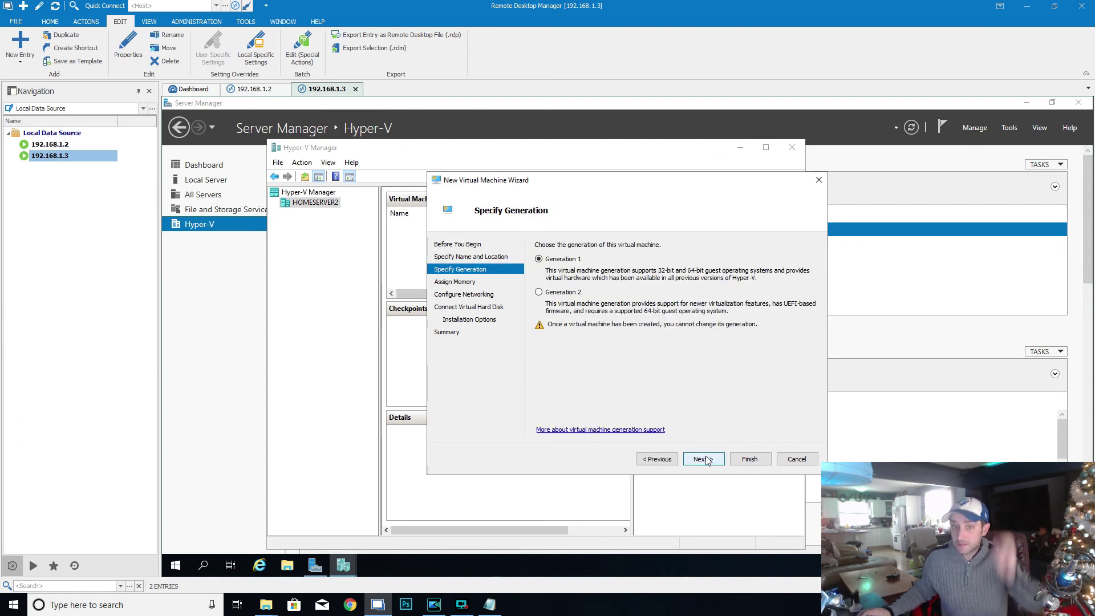
# - Make DC02 a Generation 2 virtual machine with 8192 MB of startup memory and leave its network not connected
pyautogui.click(711, 462)
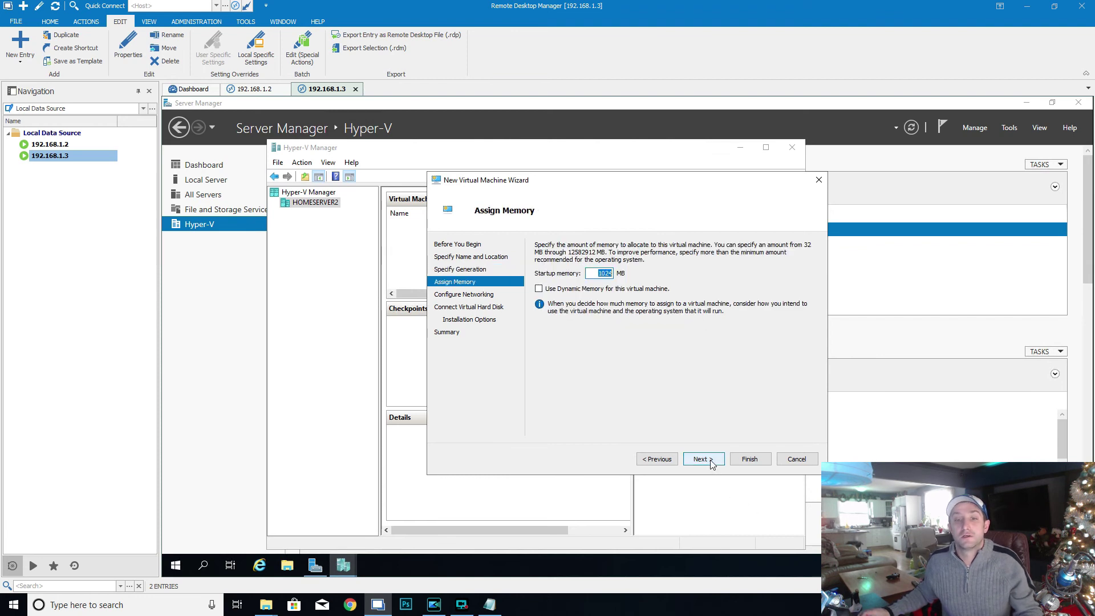
pyautogui.write('91')
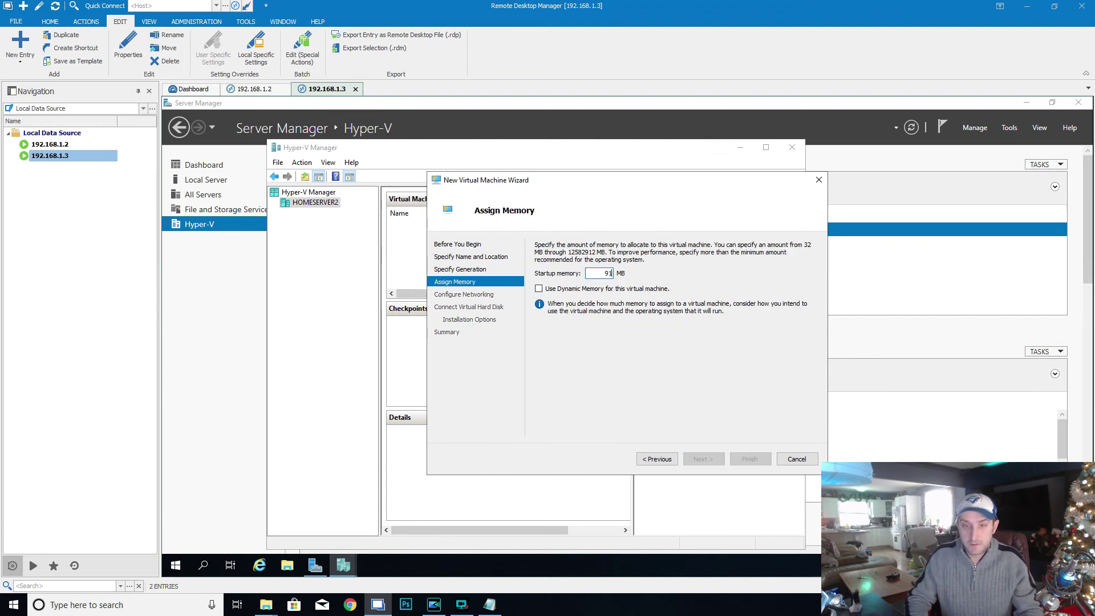
pyautogui.press('BackSpace')
pyautogui.press('BackSpace')
pyautogui.write('8192')
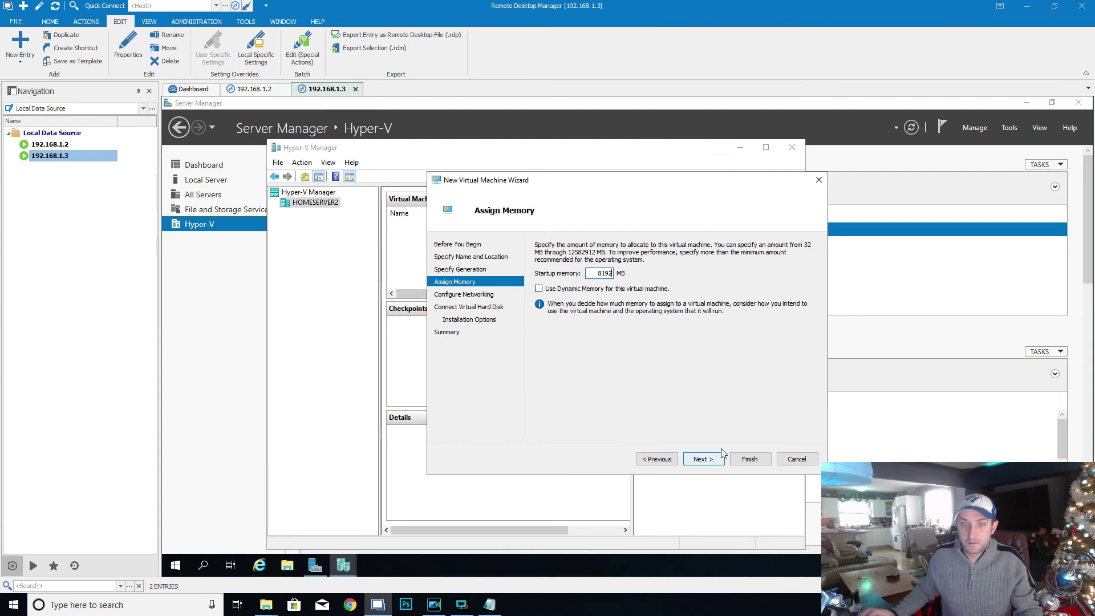
pyautogui.click(699, 460)
pyautogui.click(615, 268)
pyautogui.click(616, 277)
pyautogui.click(713, 465)
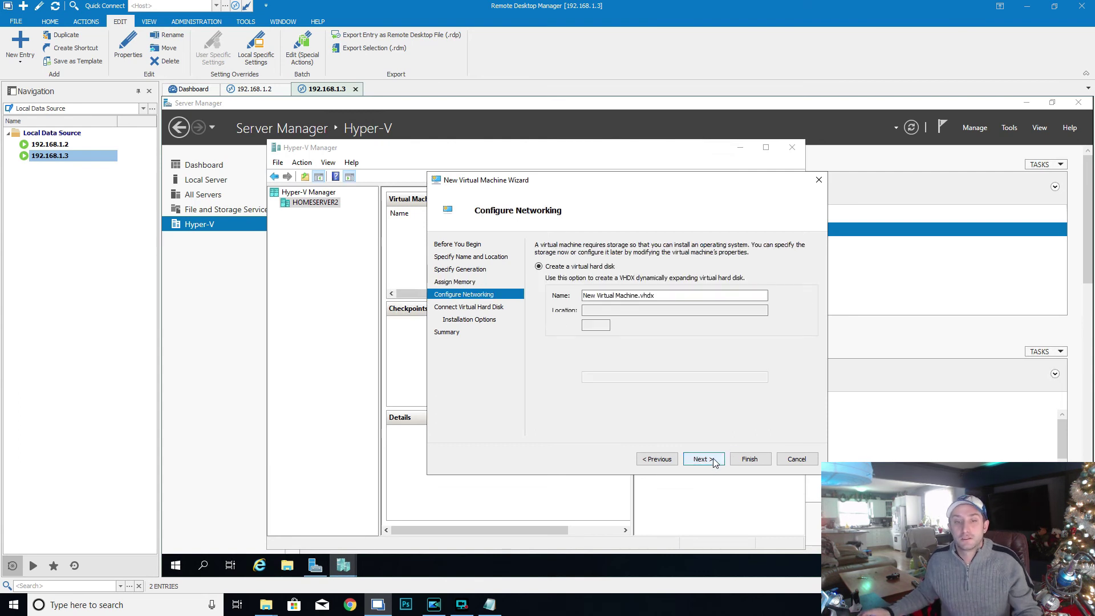
# - Give the virtual machine a new 50 GB virtual hard disk named DC02 in the default location
pyautogui.write('D')
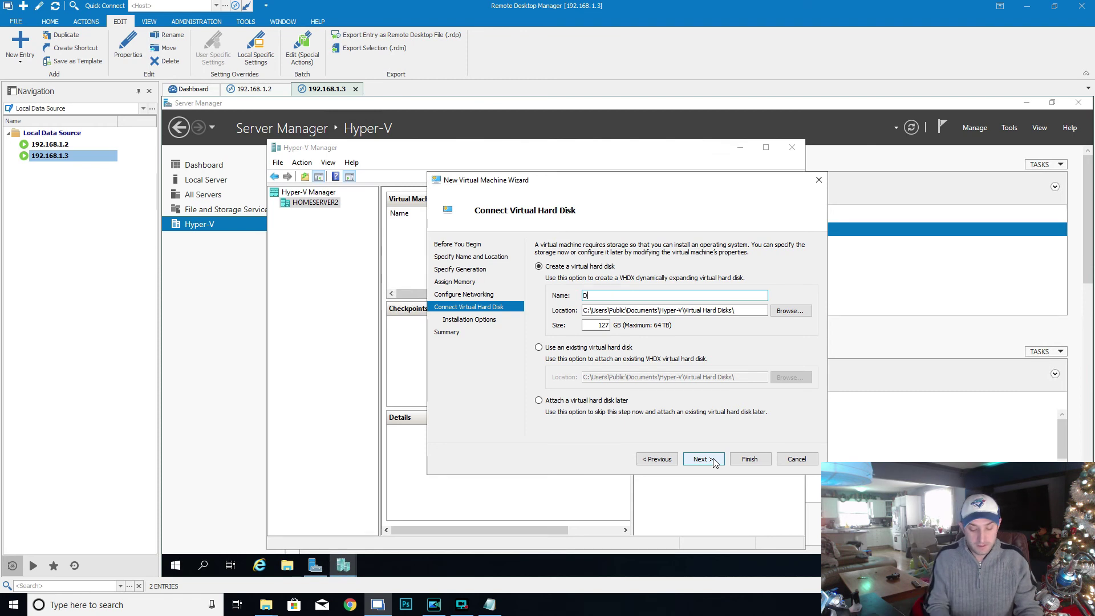
pyautogui.write('C02')
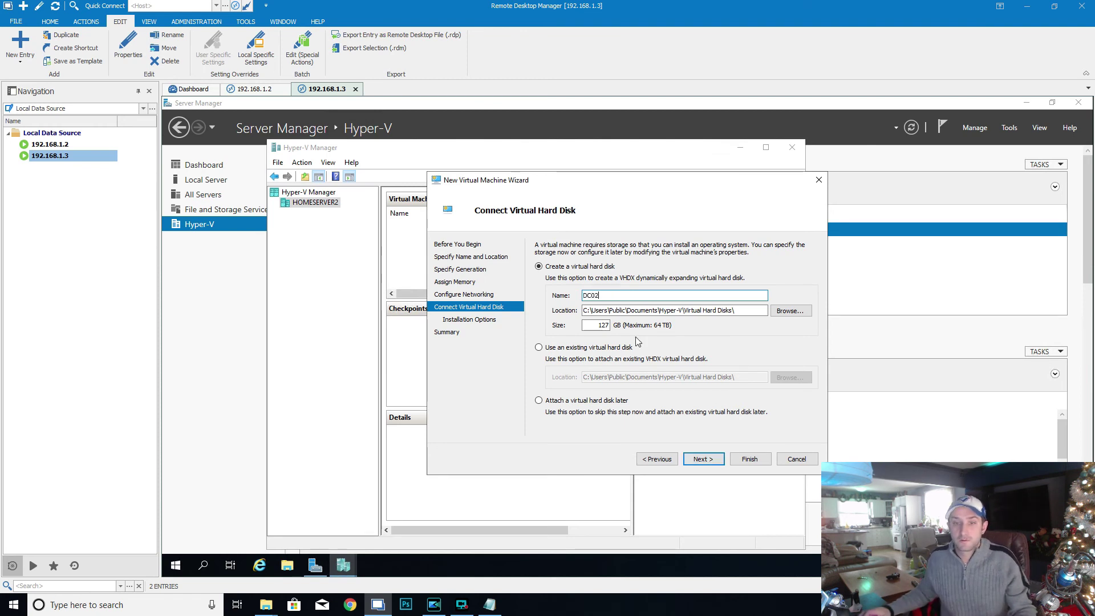
pyautogui.press('Tab')
pyautogui.press('Tab')
pyautogui.press('Tab')
pyautogui.write('50')
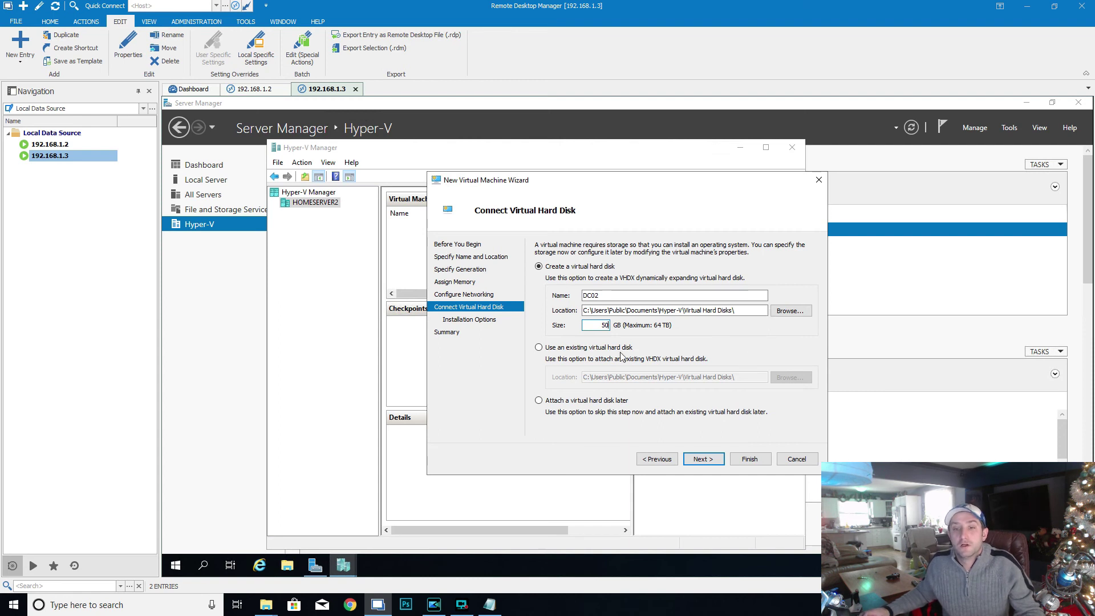
pyautogui.click(702, 459)
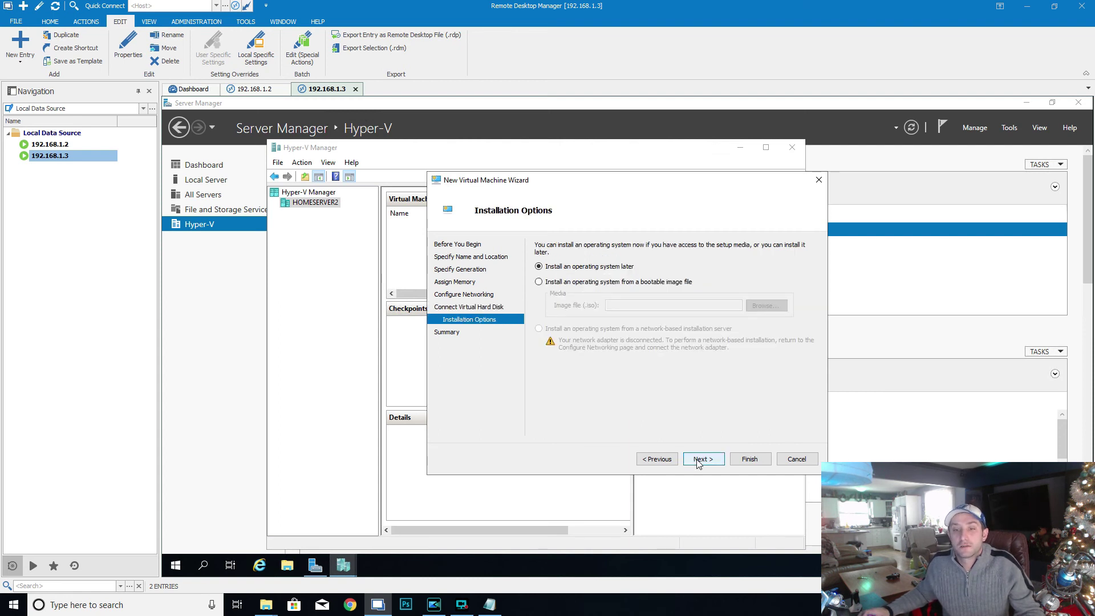
# - Choose to install the operating system from a bootable image file and create a Temp folder on Local Disk (C:) while browsing for it
pyautogui.click(591, 283)
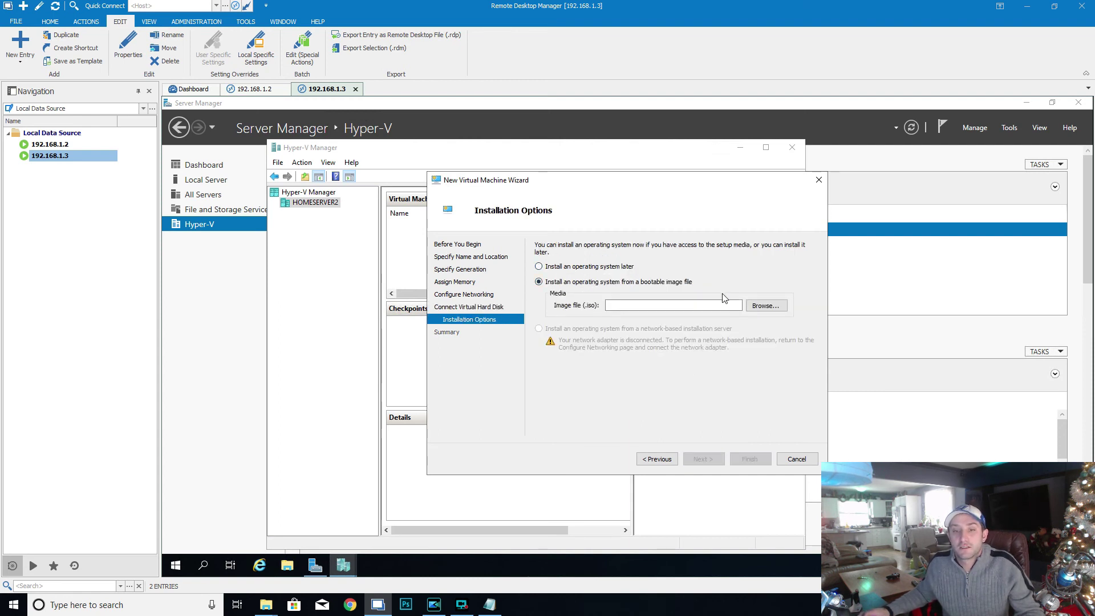
pyautogui.click(768, 307)
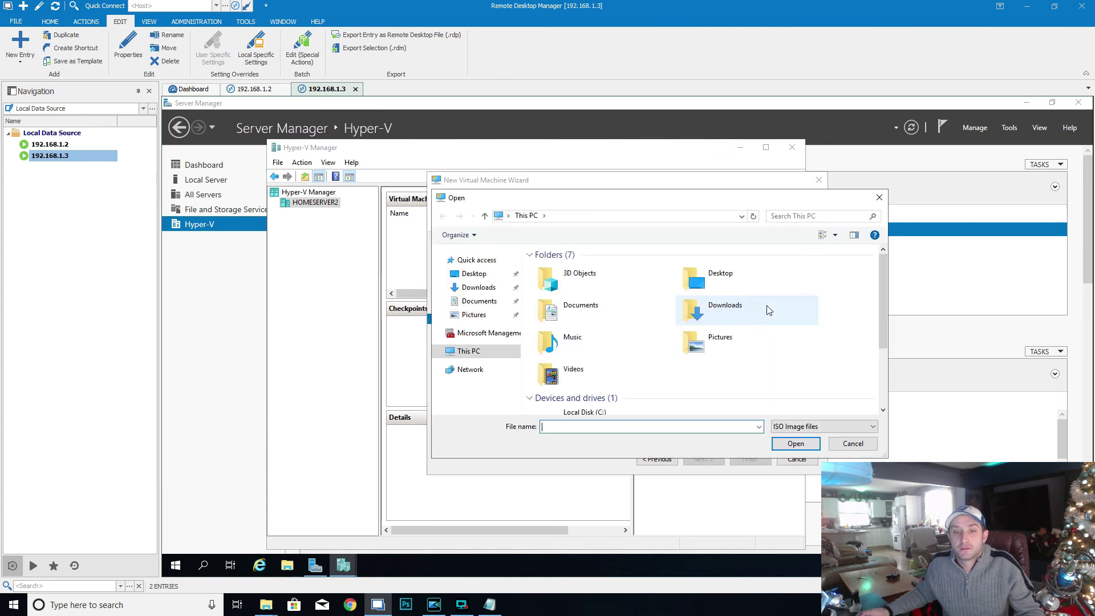
pyautogui.scroll(-3, 807, 360)
pyautogui.doubleClick(593, 321)
pyautogui.rightClick(569, 370)
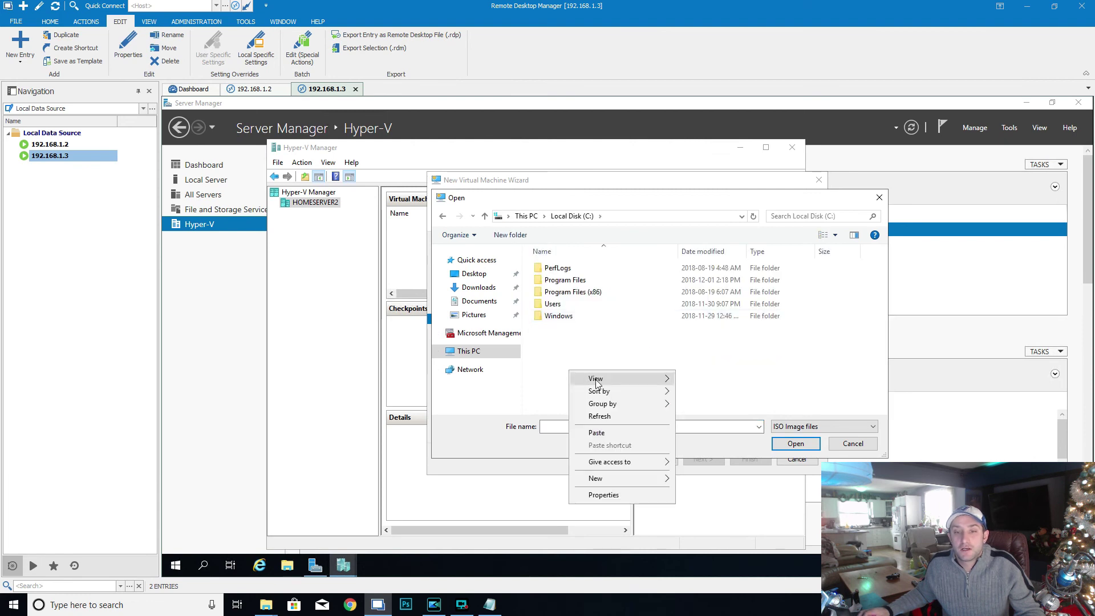
pyautogui.moveTo(617, 479)
pyautogui.click(718, 480)
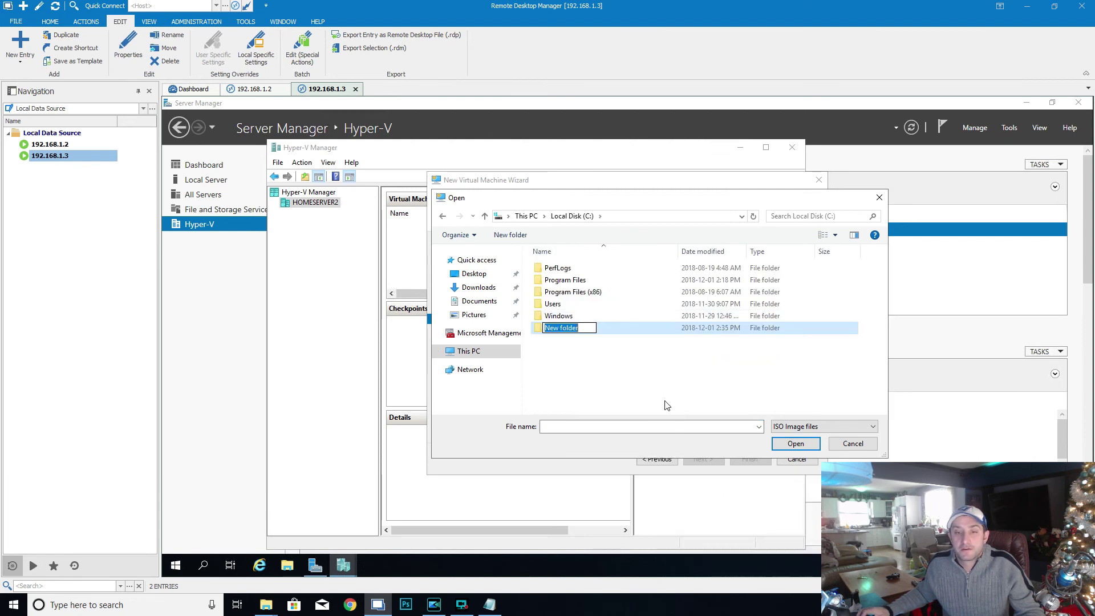
pyautogui.write('Temp')
pyautogui.press('Return')
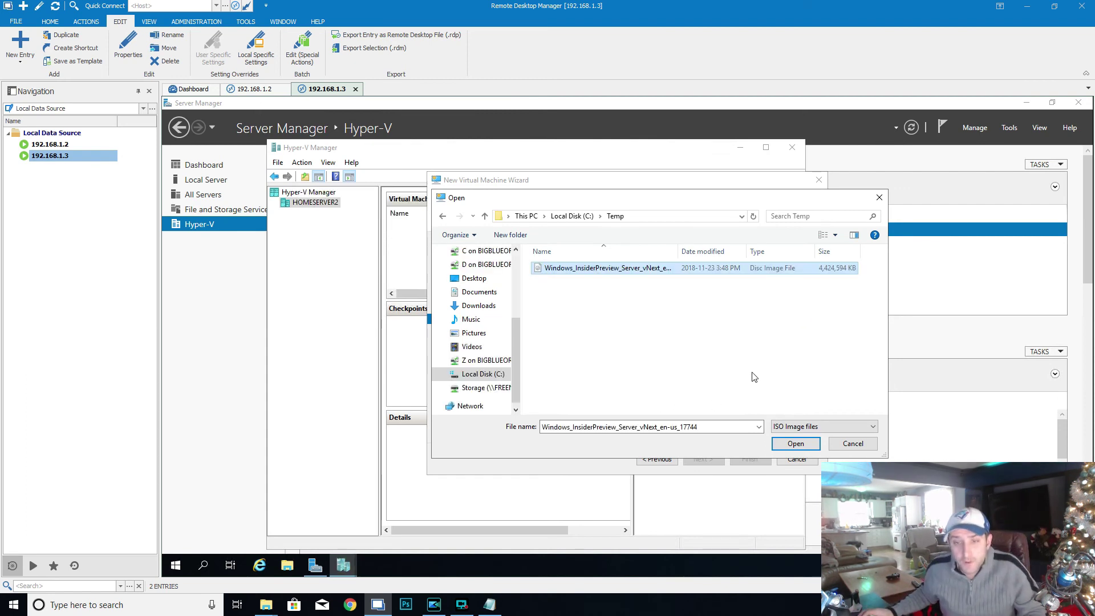
# - Use the Windows_InsiderPreview_Server_vNext_en-us_17744 image from C:\Temp as DC02's installation media and finish creating the virtual machine
pyautogui.click(796, 444)
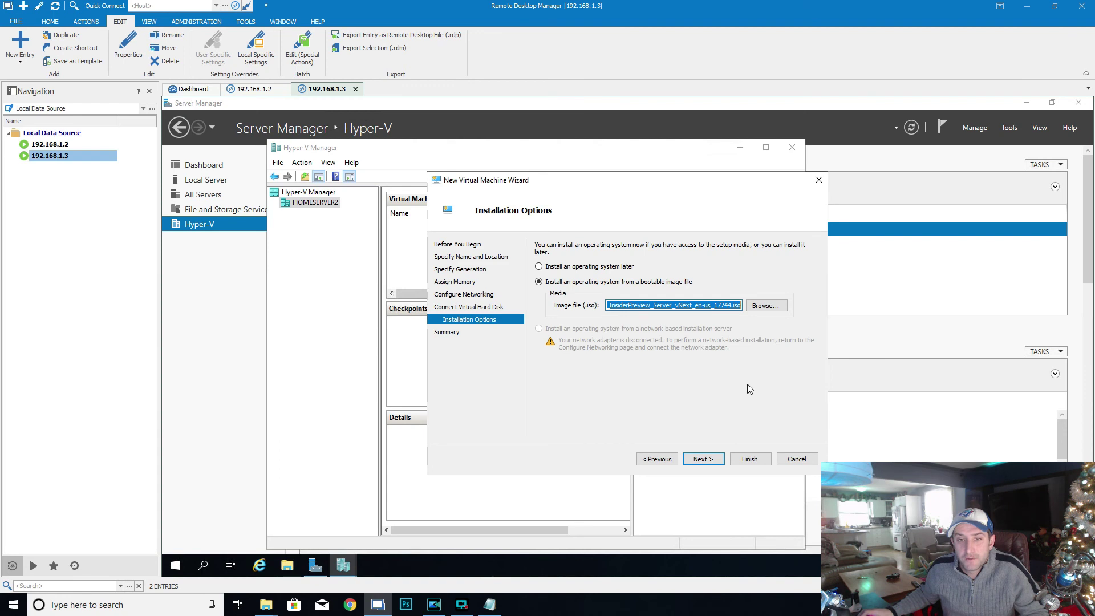
pyautogui.click(702, 459)
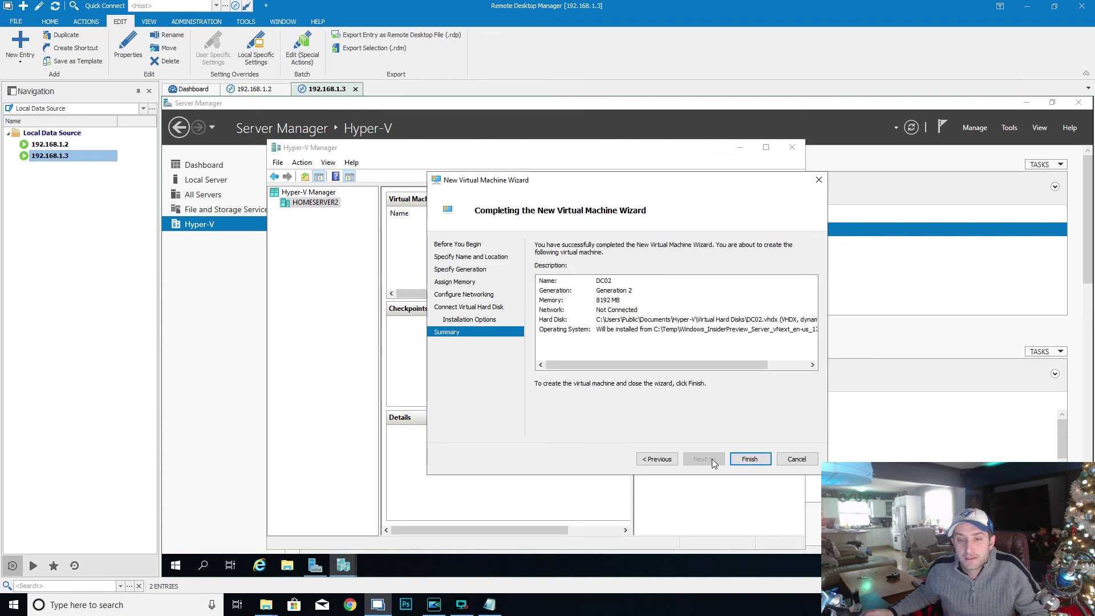
pyautogui.click(752, 459)
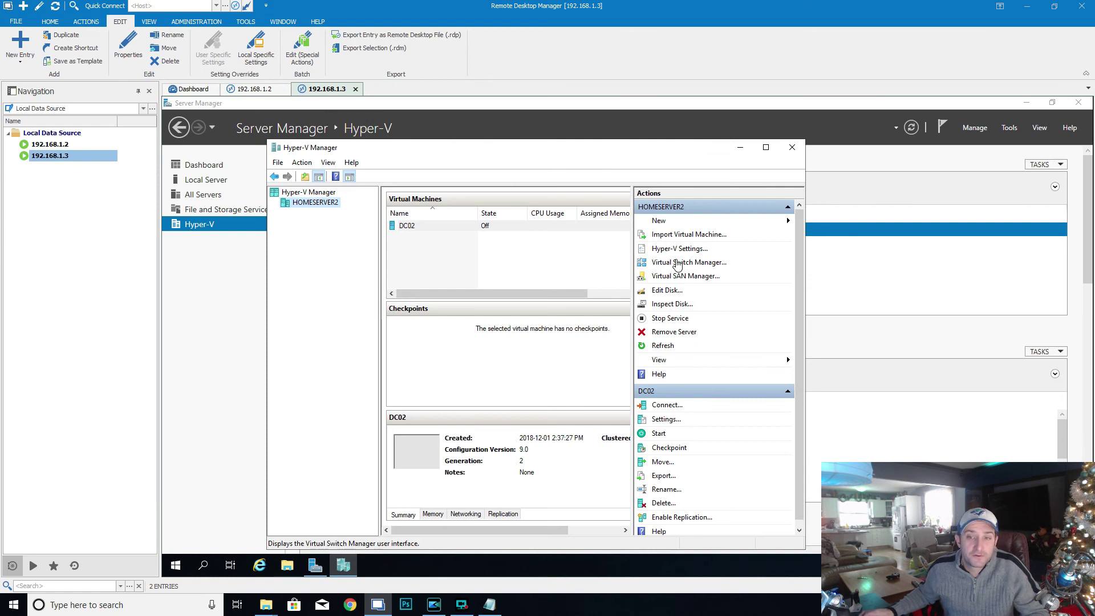
# - Add a new external virtual switch on HOMESERVER2 and expand its entry to show the extensions
pyautogui.click(678, 263)
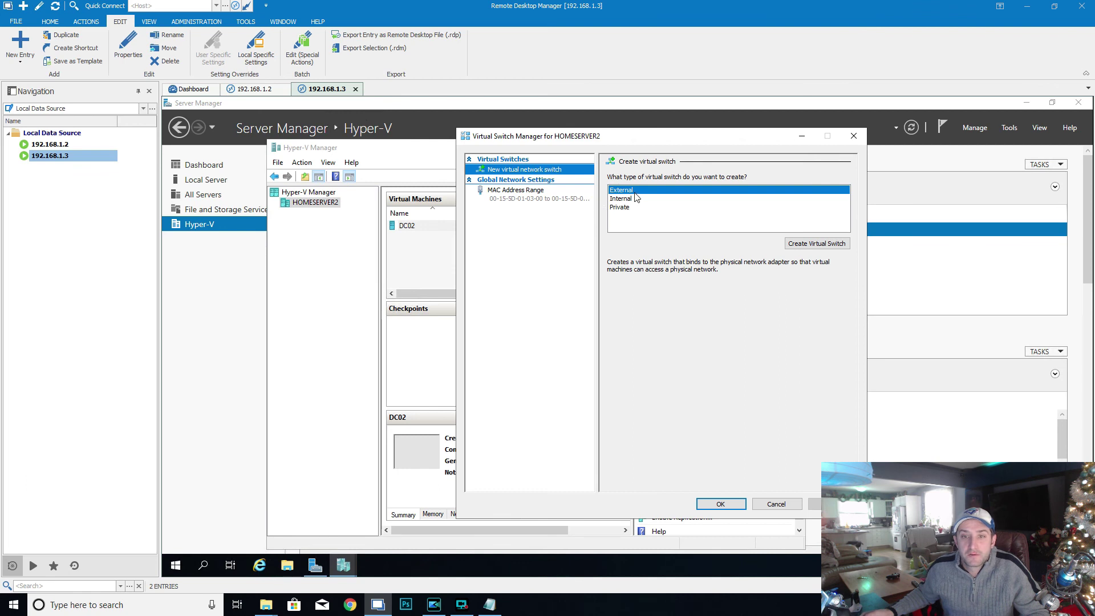
pyautogui.click(639, 191)
pyautogui.click(822, 244)
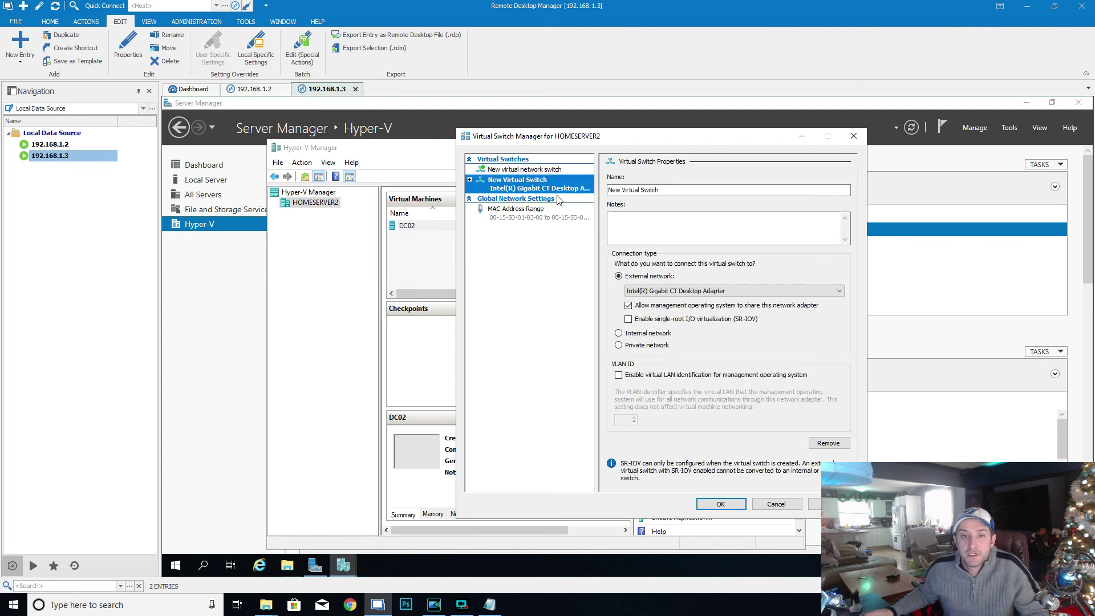
pyautogui.click(470, 181)
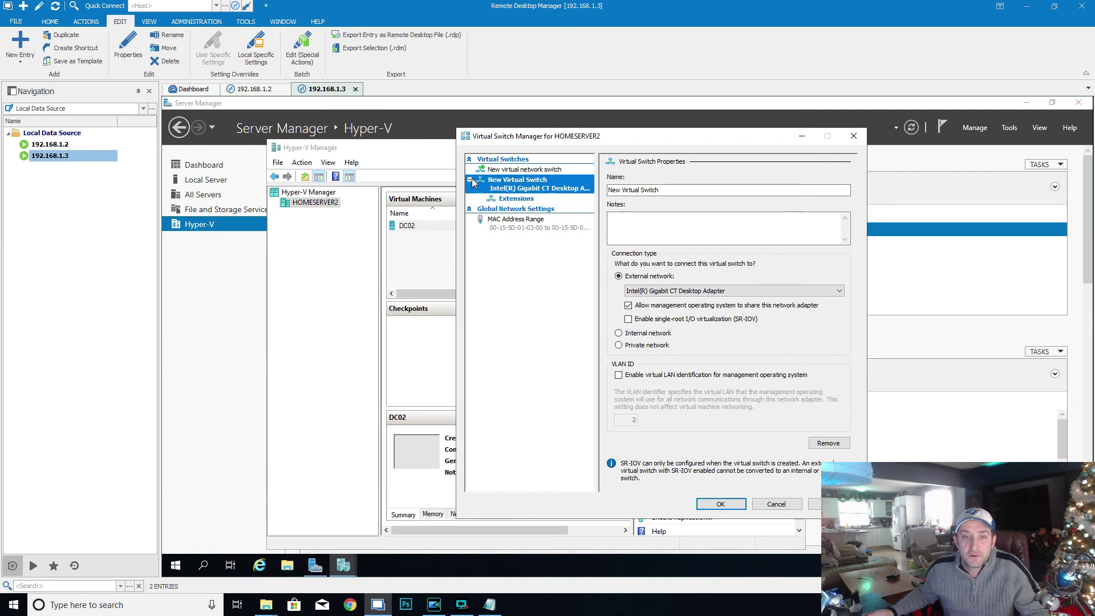
pyautogui.click(470, 180)
pyautogui.click(470, 180)
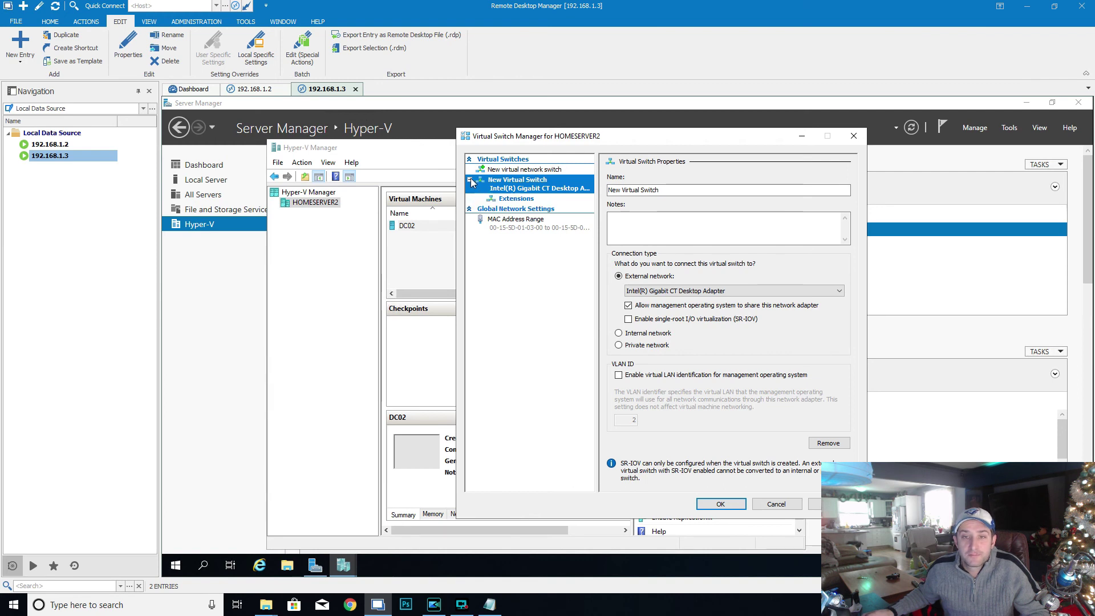
pyautogui.click(745, 291)
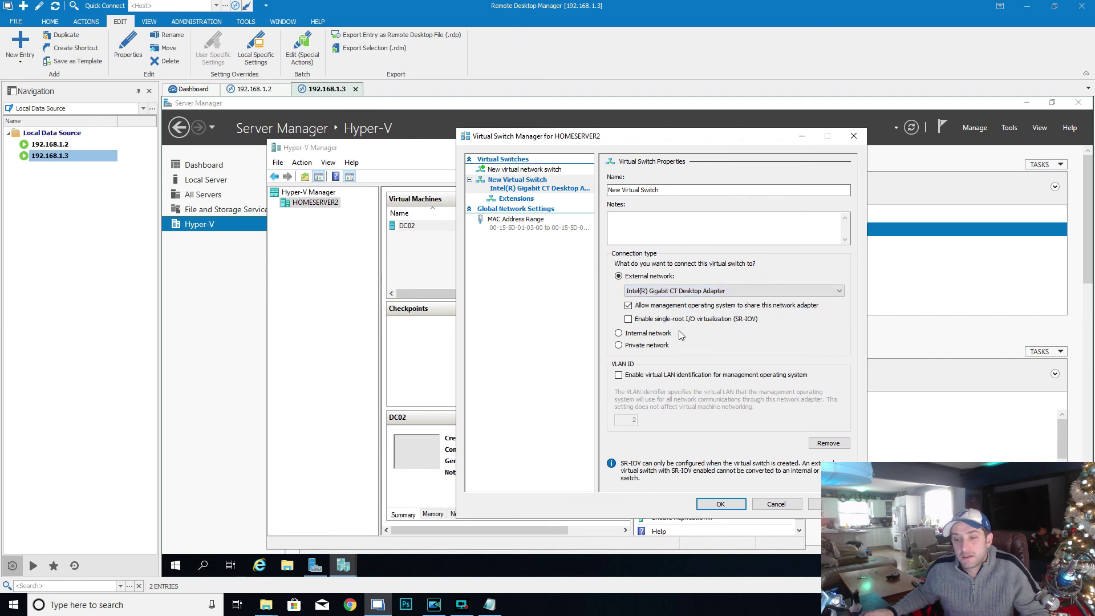
# - Check in HOMESERVER2's network connections which physical adapter is connected to the network, and close the network windows
pyautogui.rightClick(1002, 565)
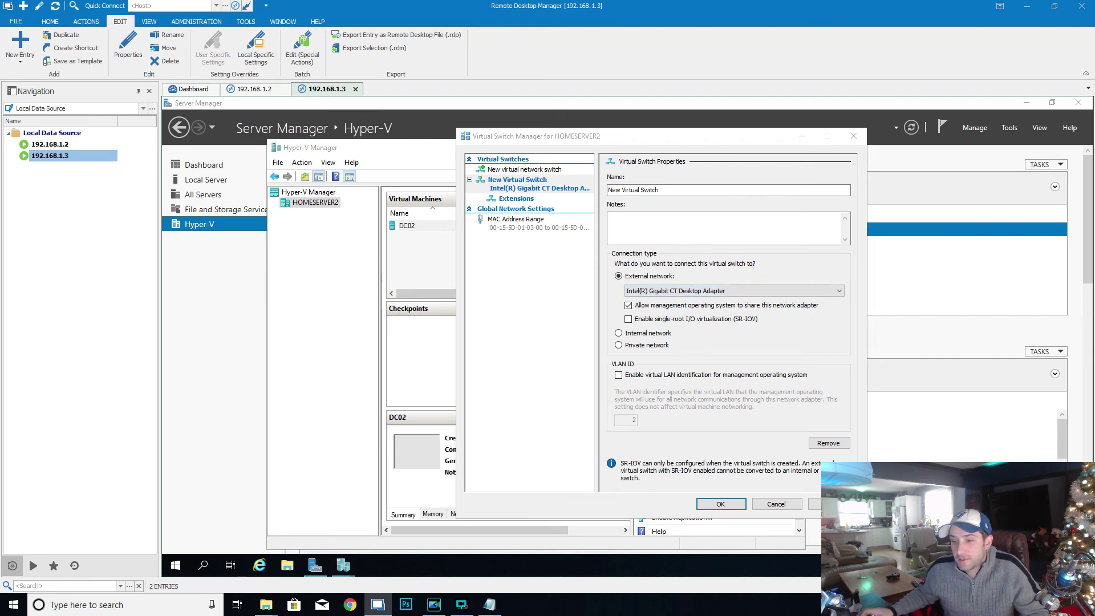
pyautogui.click(990, 546)
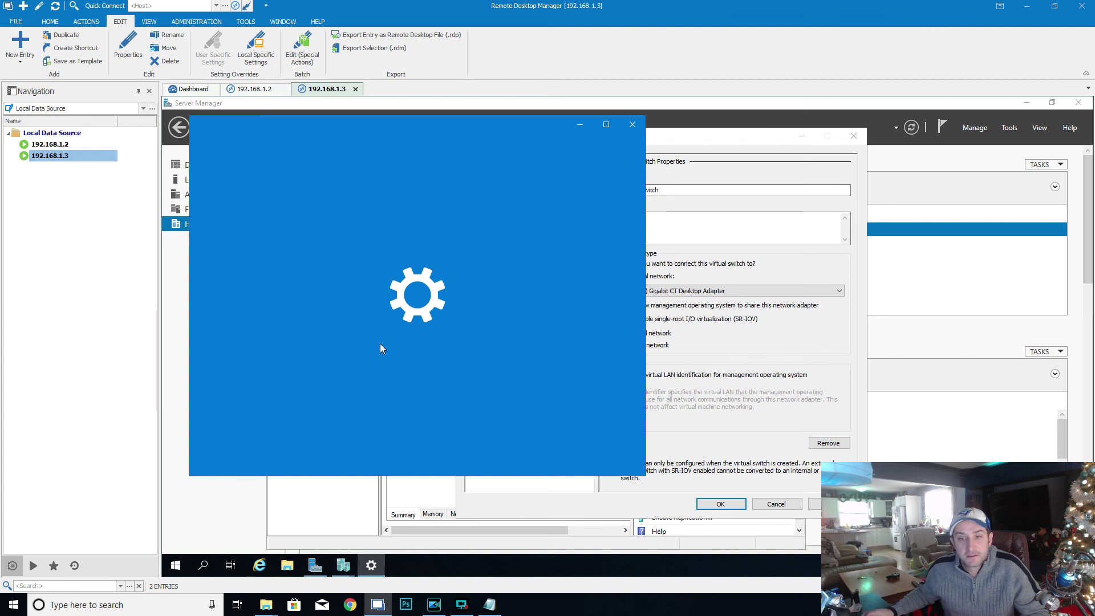
pyautogui.scroll(-3, 479, 437)
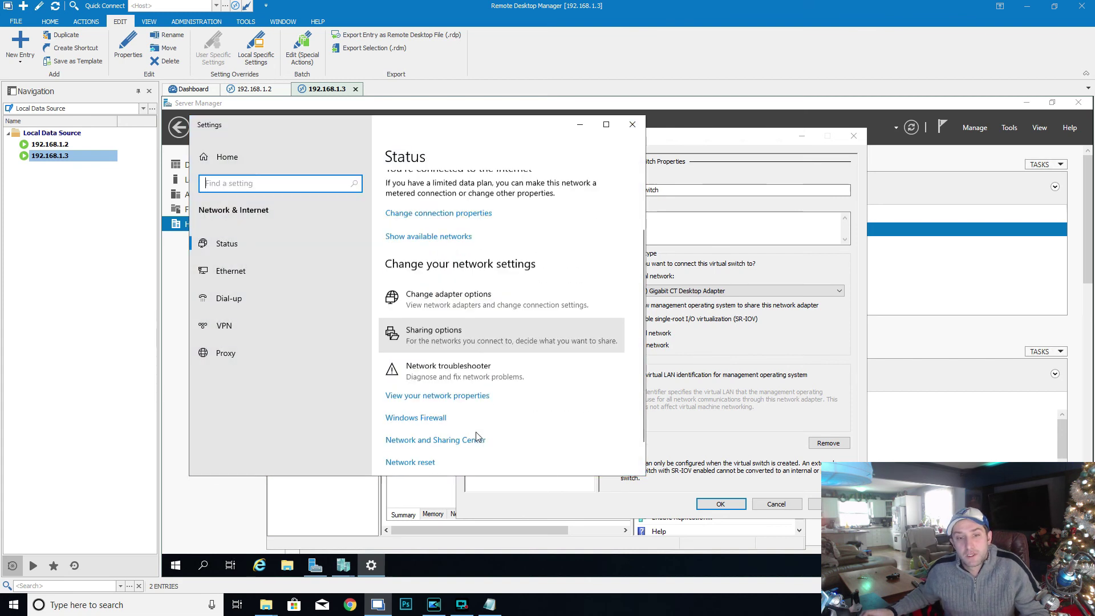
pyautogui.click(441, 420)
pyautogui.click(445, 415)
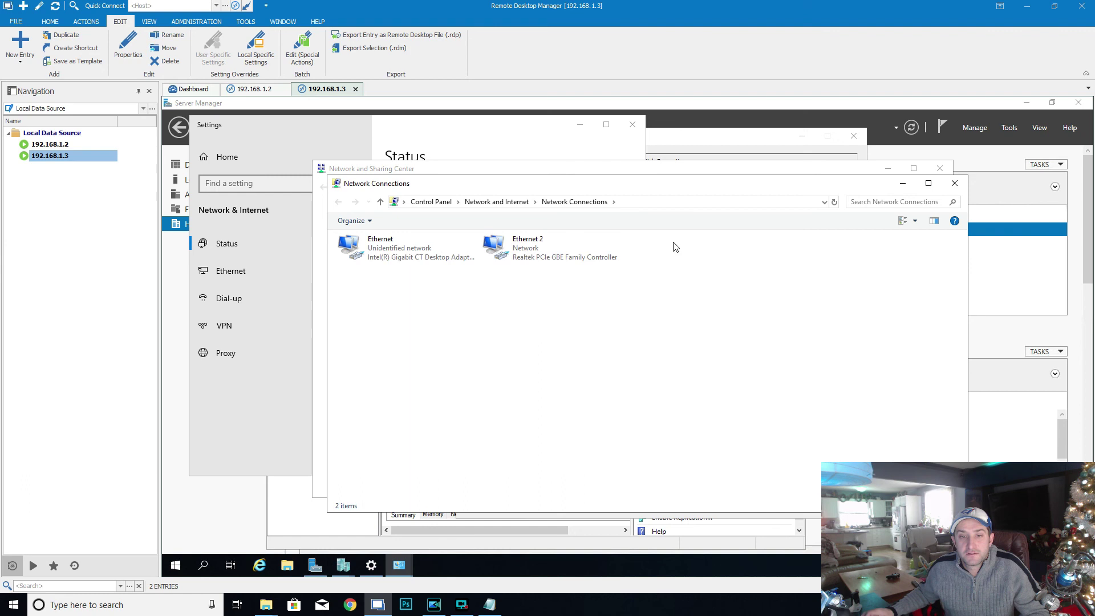
pyautogui.click(955, 183)
pyautogui.click(940, 169)
pyautogui.click(632, 125)
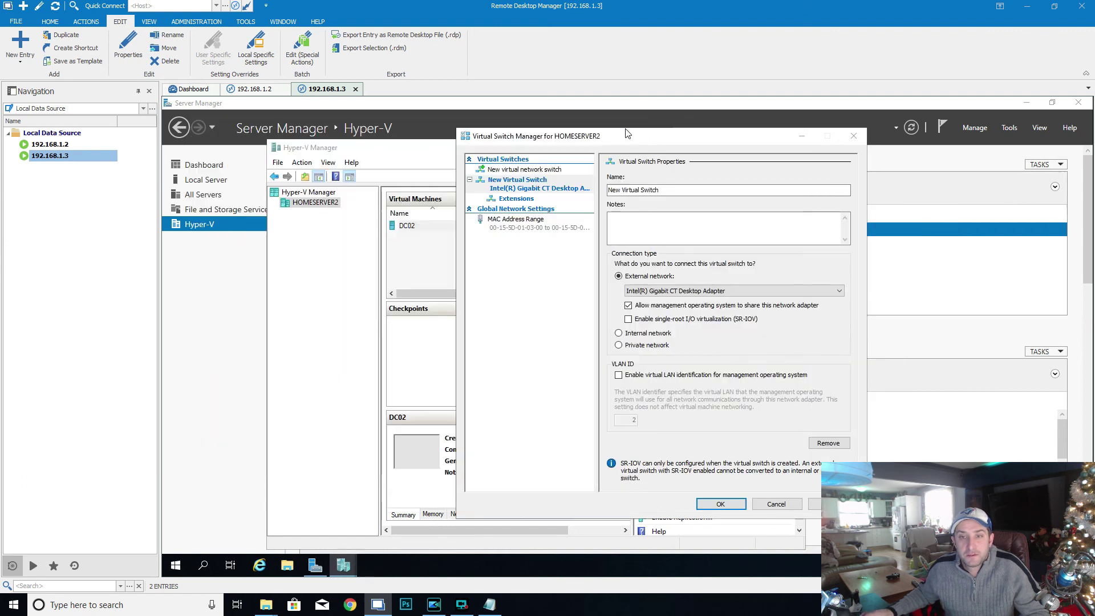
# - Bind the new virtual switch to the Realtek PCIe GBE Family Controller, name it External, and apply the networking changes
pyautogui.click(692, 291)
pyautogui.click(694, 310)
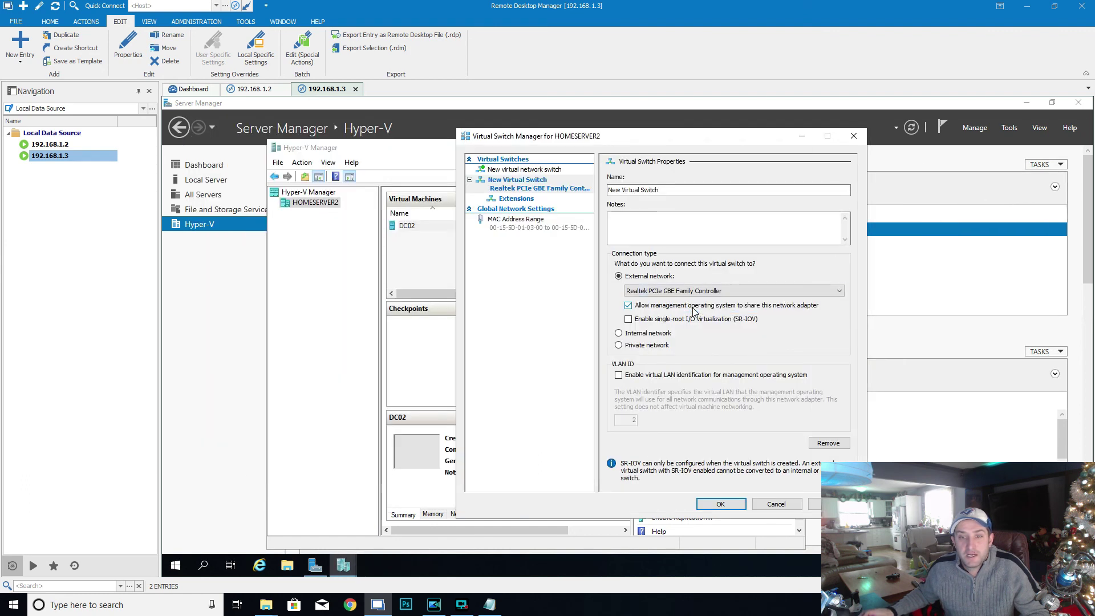
pyautogui.tripleClick(675, 190)
pyautogui.write('Exty')
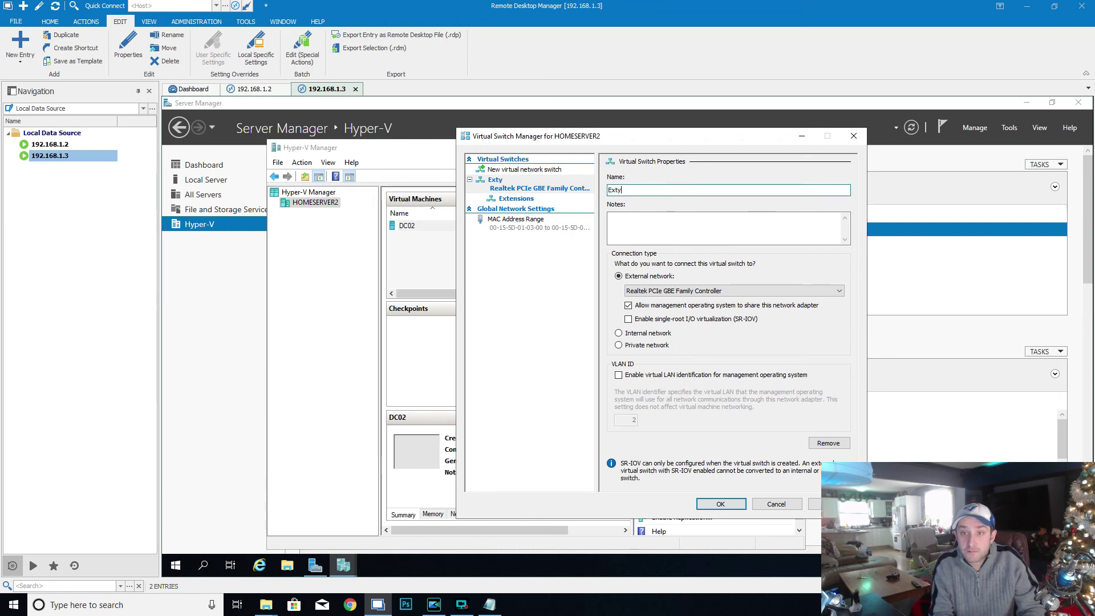
pyautogui.press('BackSpace')
pyautogui.write('ernal')
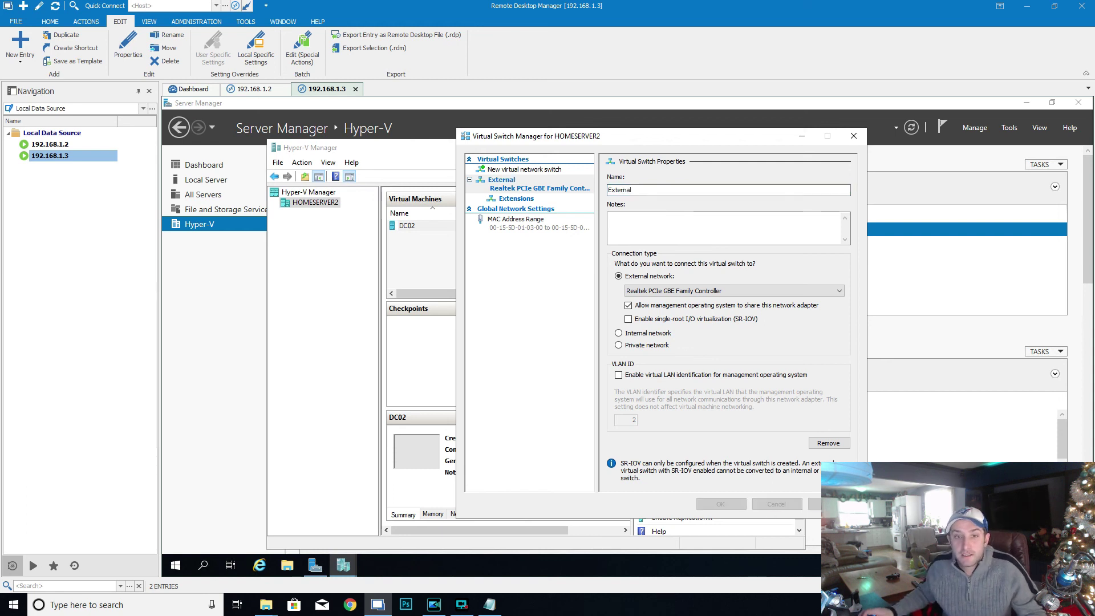
pyautogui.click(721, 504)
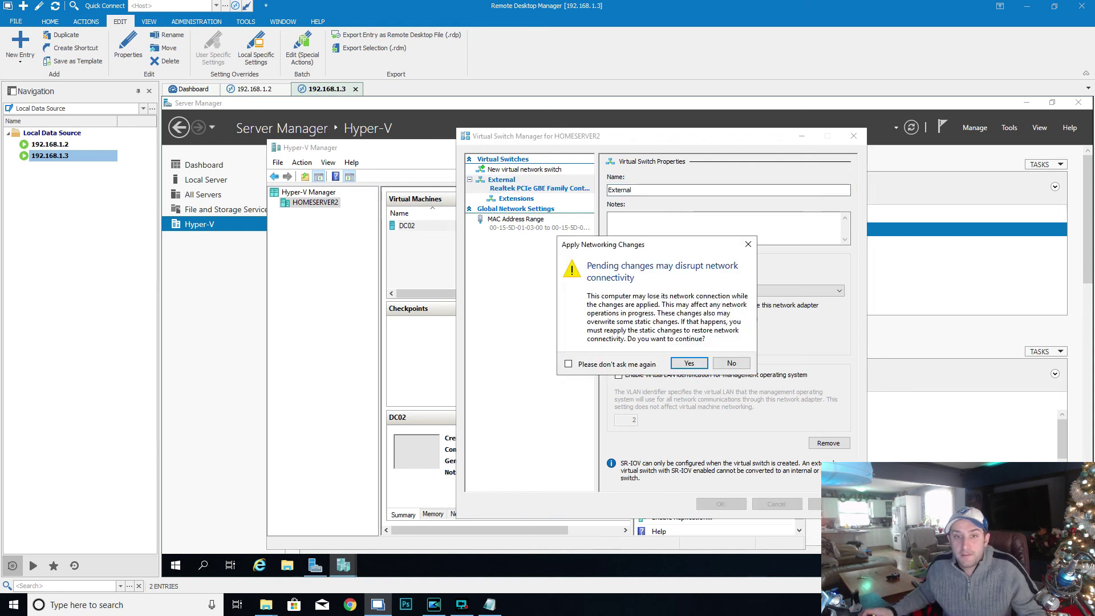
pyautogui.click(675, 364)
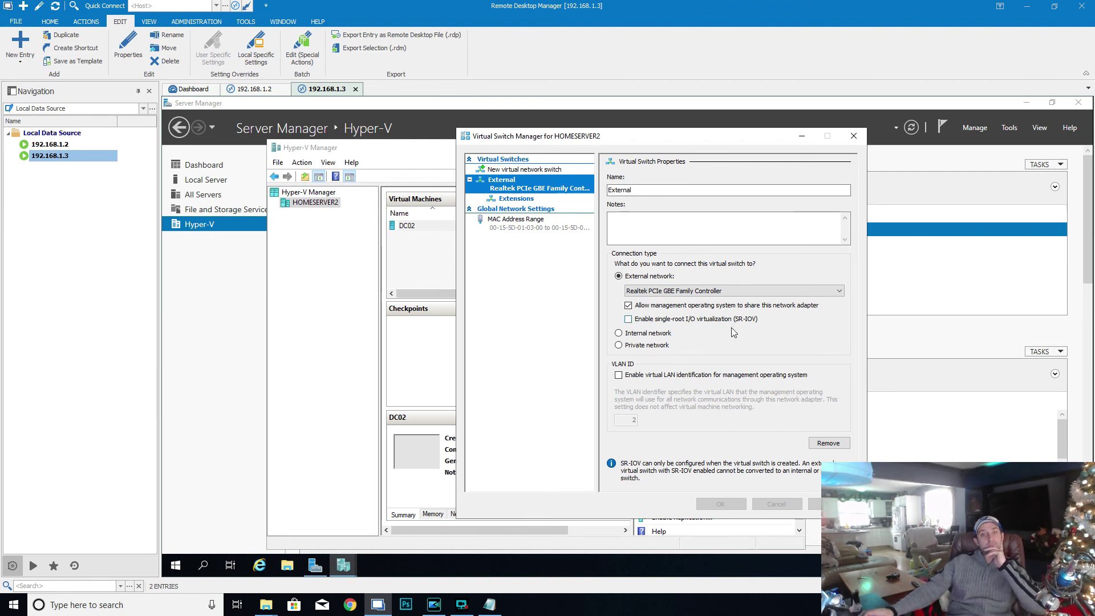
# - Create an external virtual switch named External on HOMESERVER1, bound to the Intel(R) I211 Gigabit Network Connection, and apply the networking changes
pyautogui.click(254, 89)
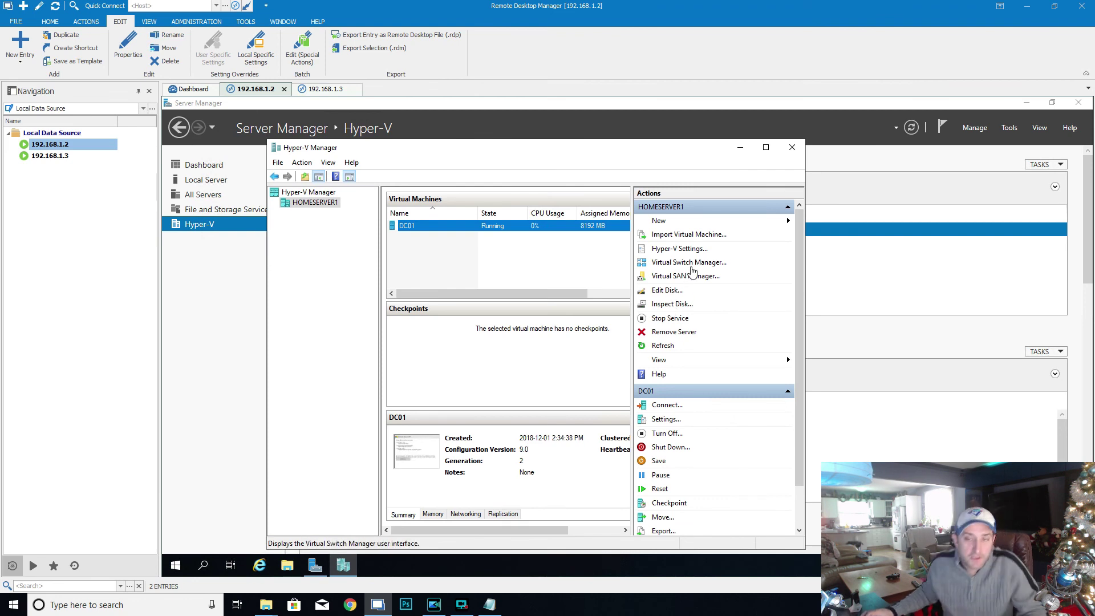
pyautogui.click(708, 265)
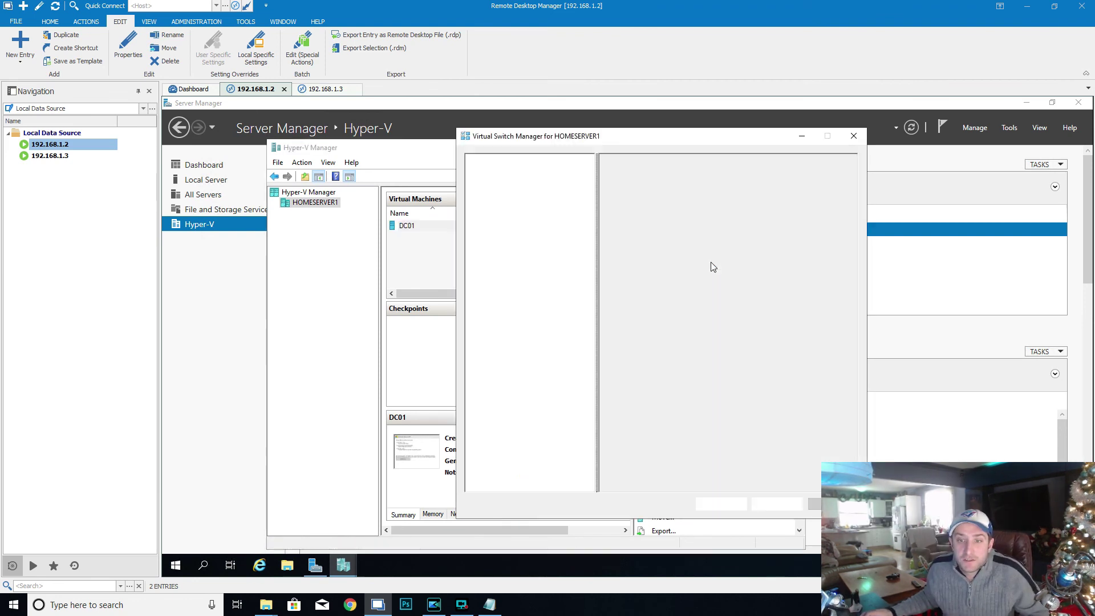
pyautogui.click(806, 246)
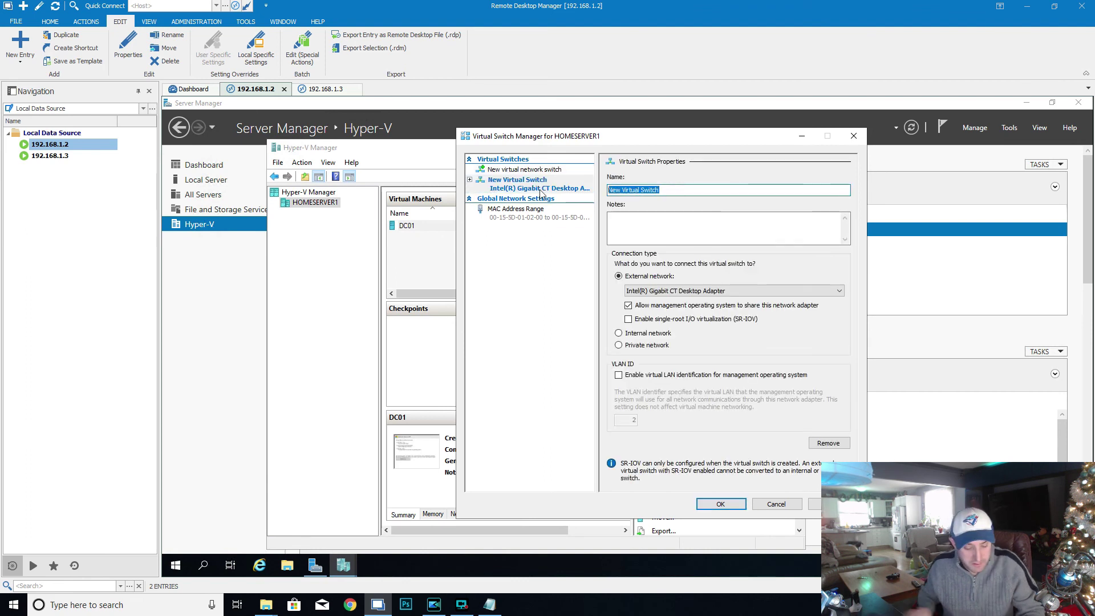
pyautogui.write('External')
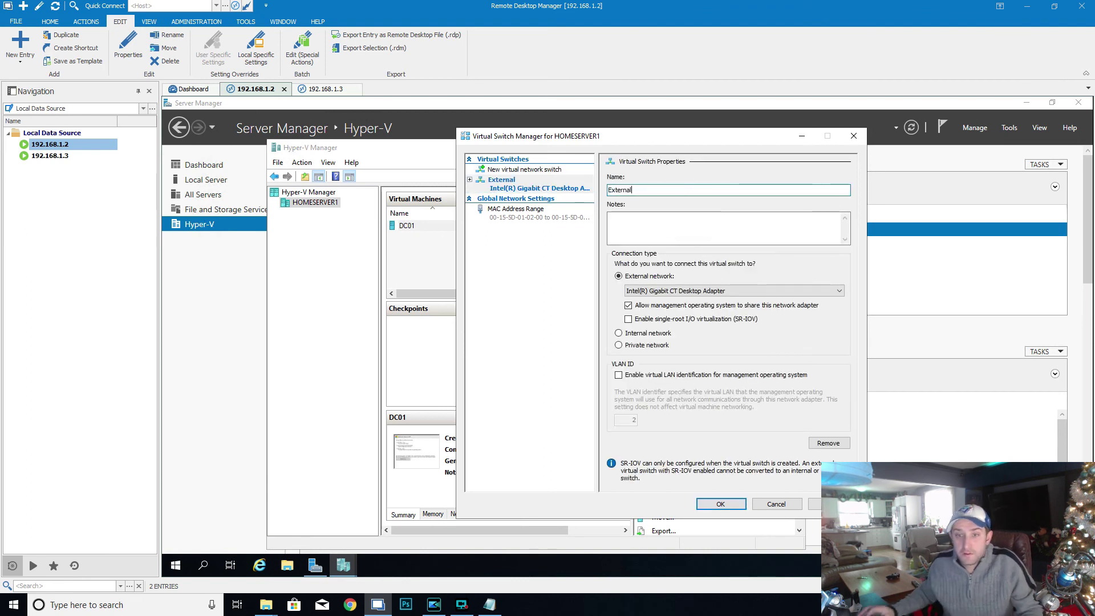
pyautogui.click(703, 291)
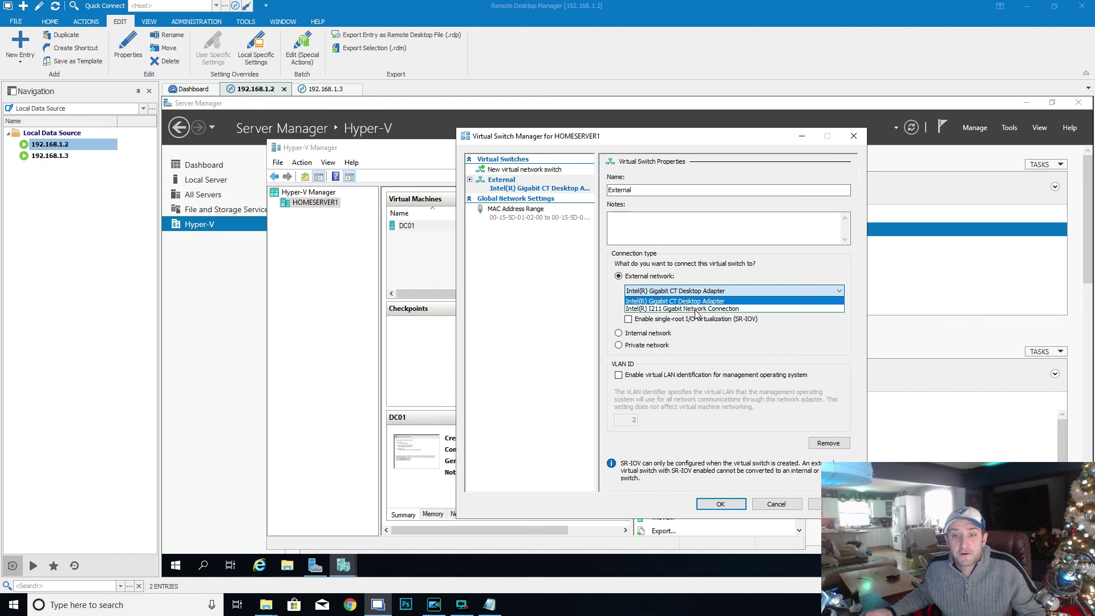
pyautogui.click(697, 310)
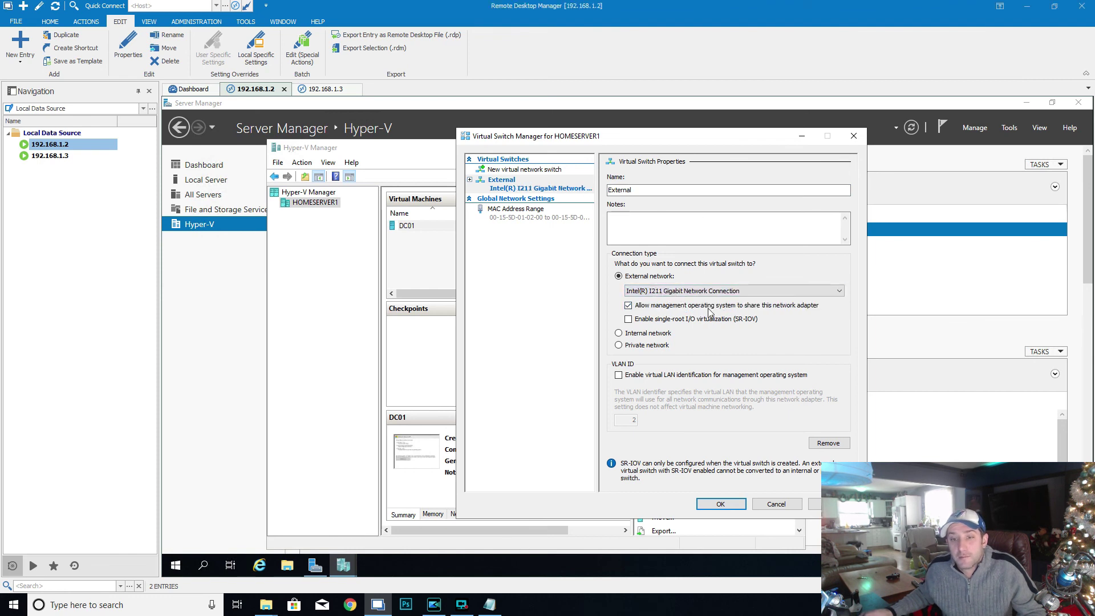
pyautogui.click(721, 504)
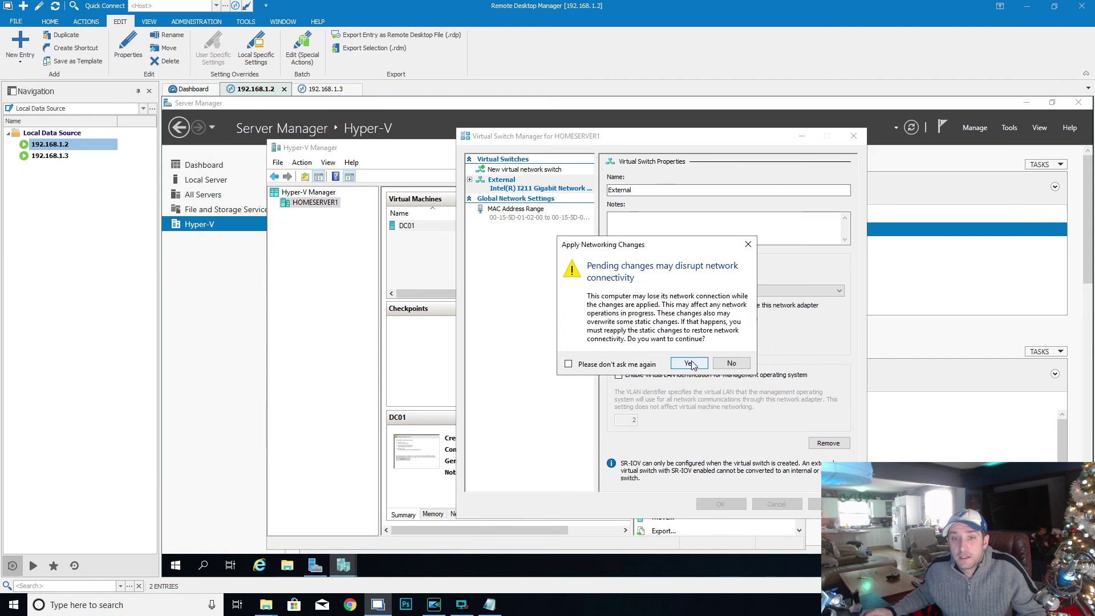
pyautogui.click(690, 363)
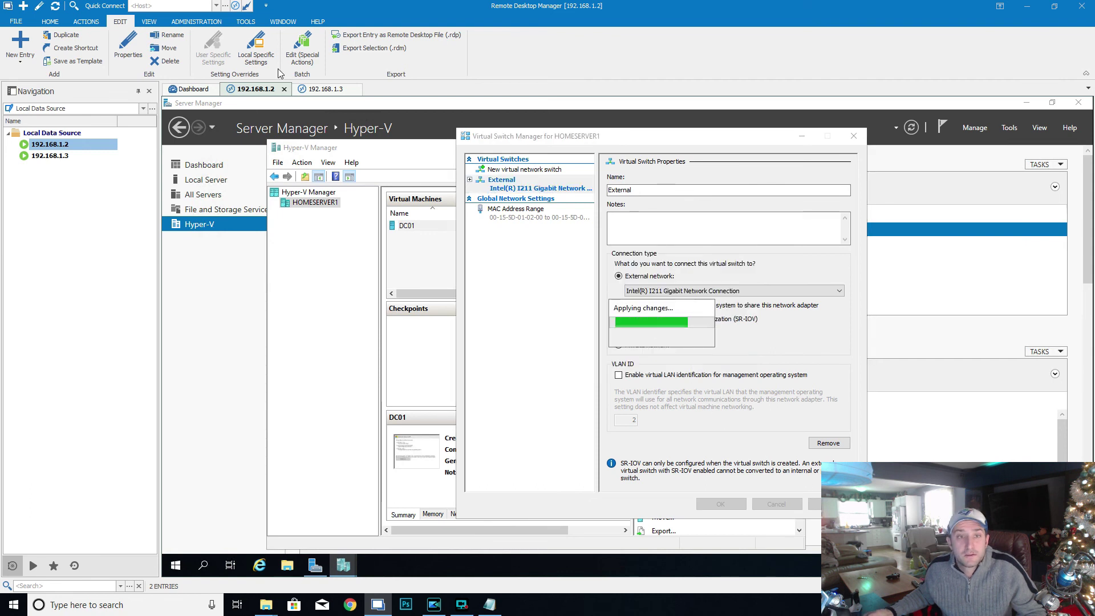
# - Check the vEthernet (External) adapter in the network connections of host 192.168.1.3, and close the network and settings windows
pyautogui.click(323, 89)
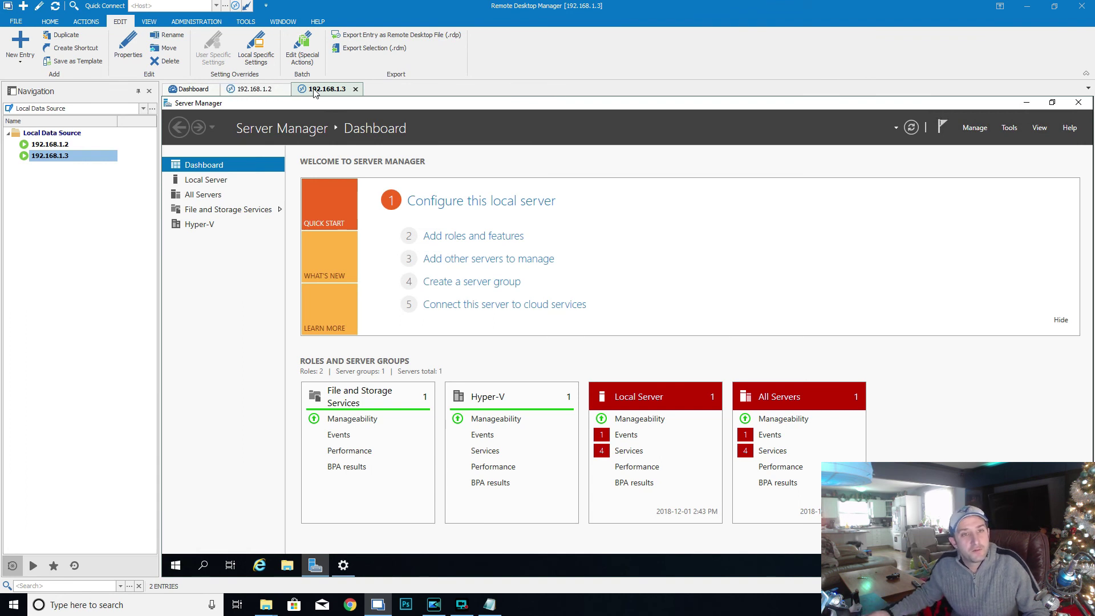
pyautogui.click(251, 90)
pyautogui.click(320, 89)
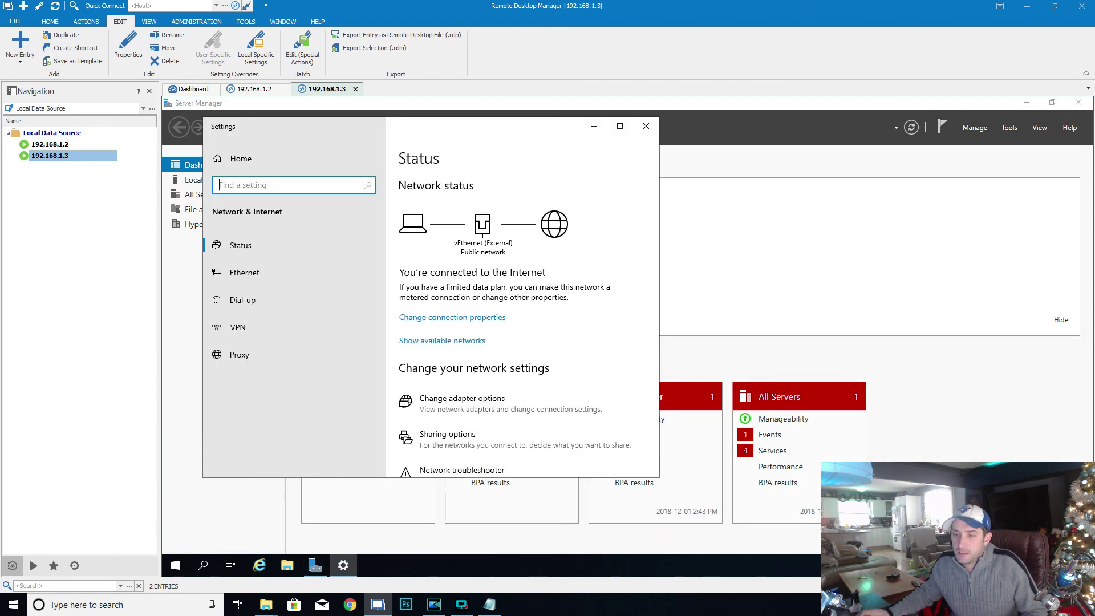
pyautogui.scroll(-3, 553, 342)
pyautogui.click(454, 419)
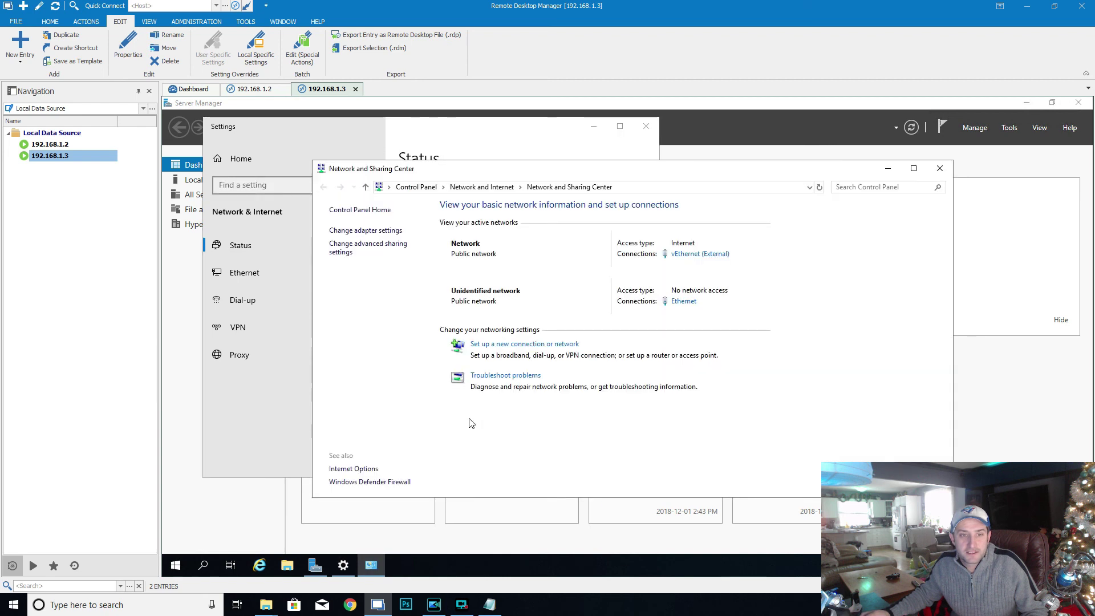
pyautogui.click(374, 231)
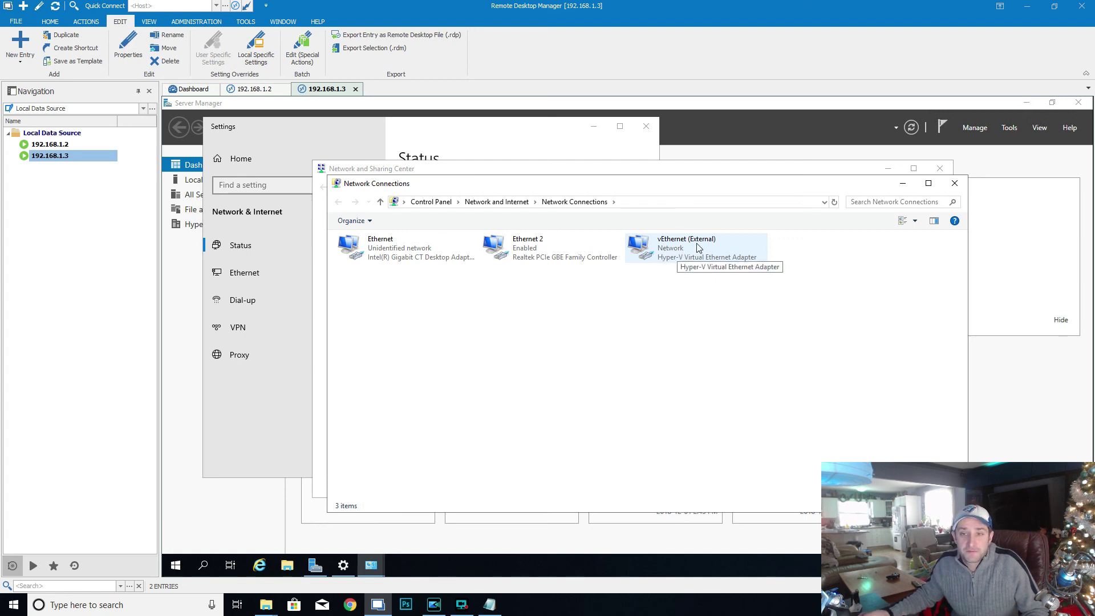
pyautogui.click(952, 183)
pyautogui.click(950, 173)
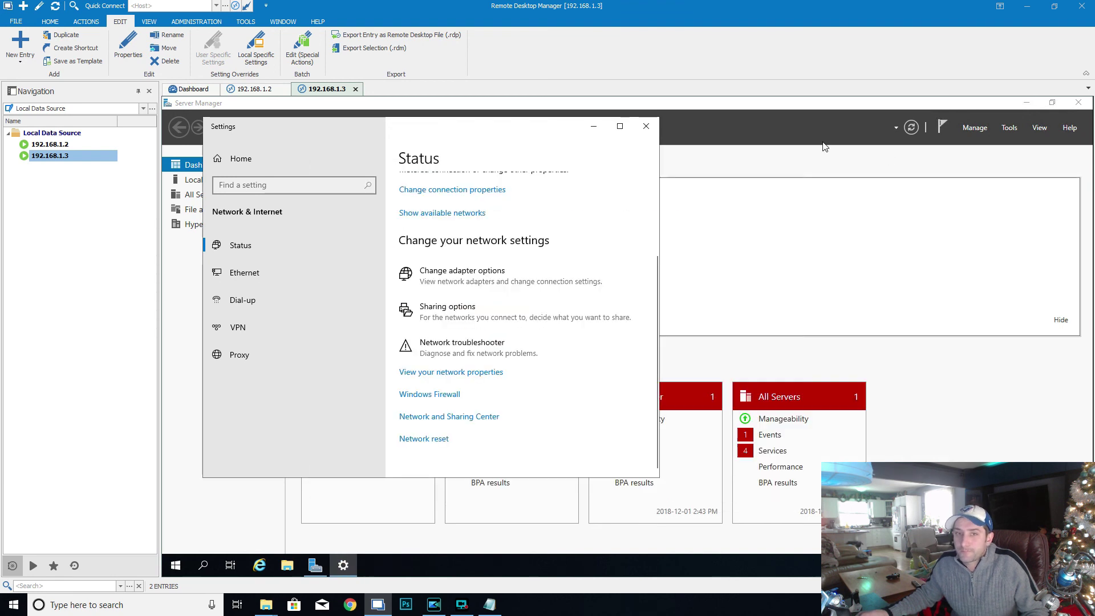
pyautogui.click(647, 128)
pyautogui.click(251, 90)
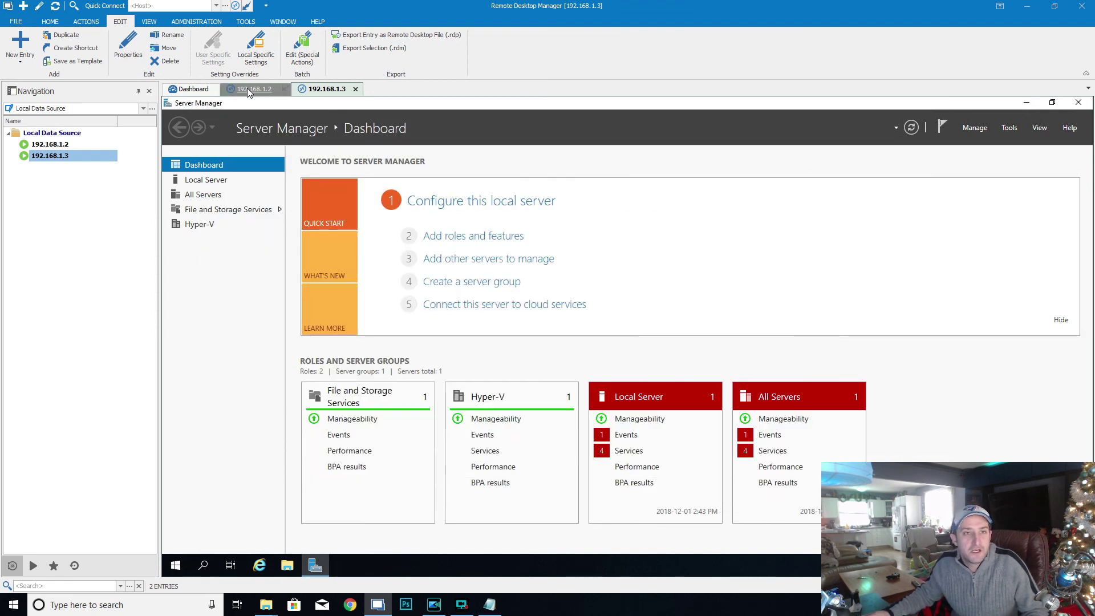
pyautogui.click(328, 89)
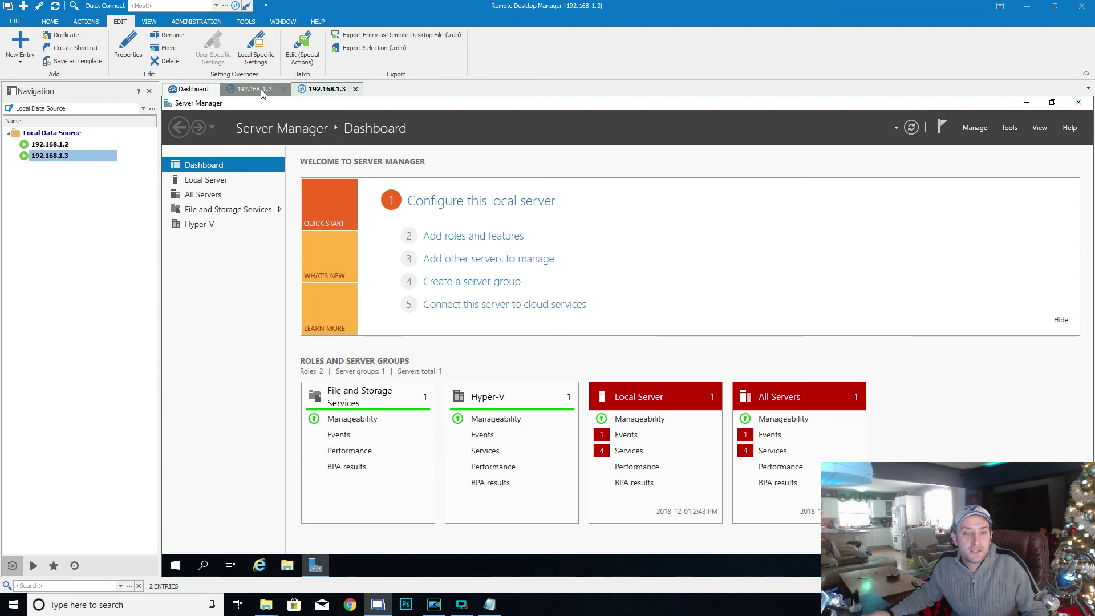
pyautogui.click(261, 91)
pyautogui.click(325, 90)
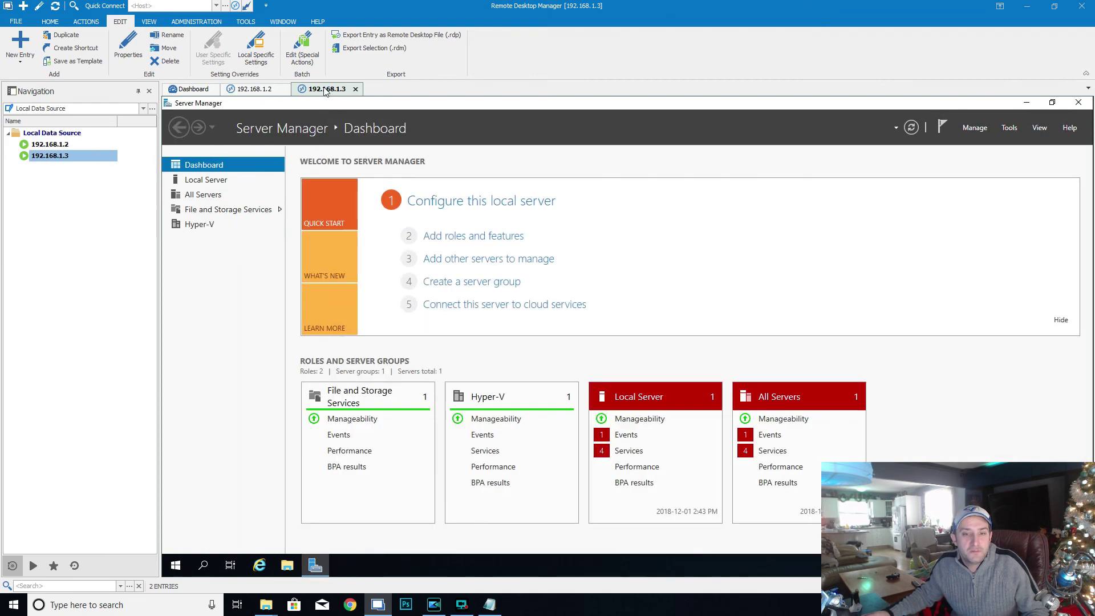
pyautogui.click(259, 91)
pyautogui.click(329, 89)
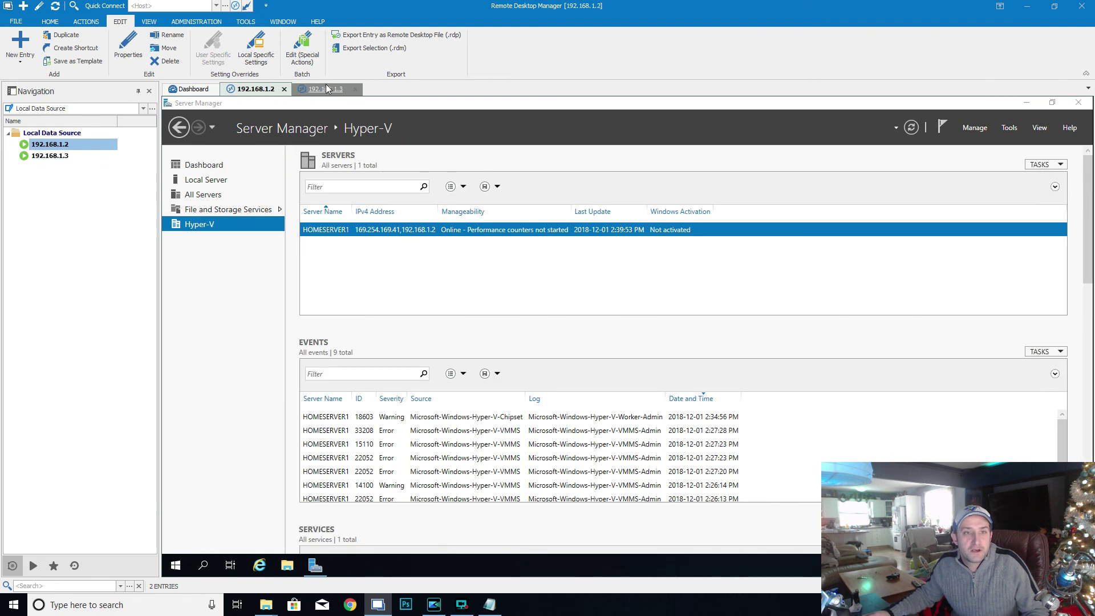